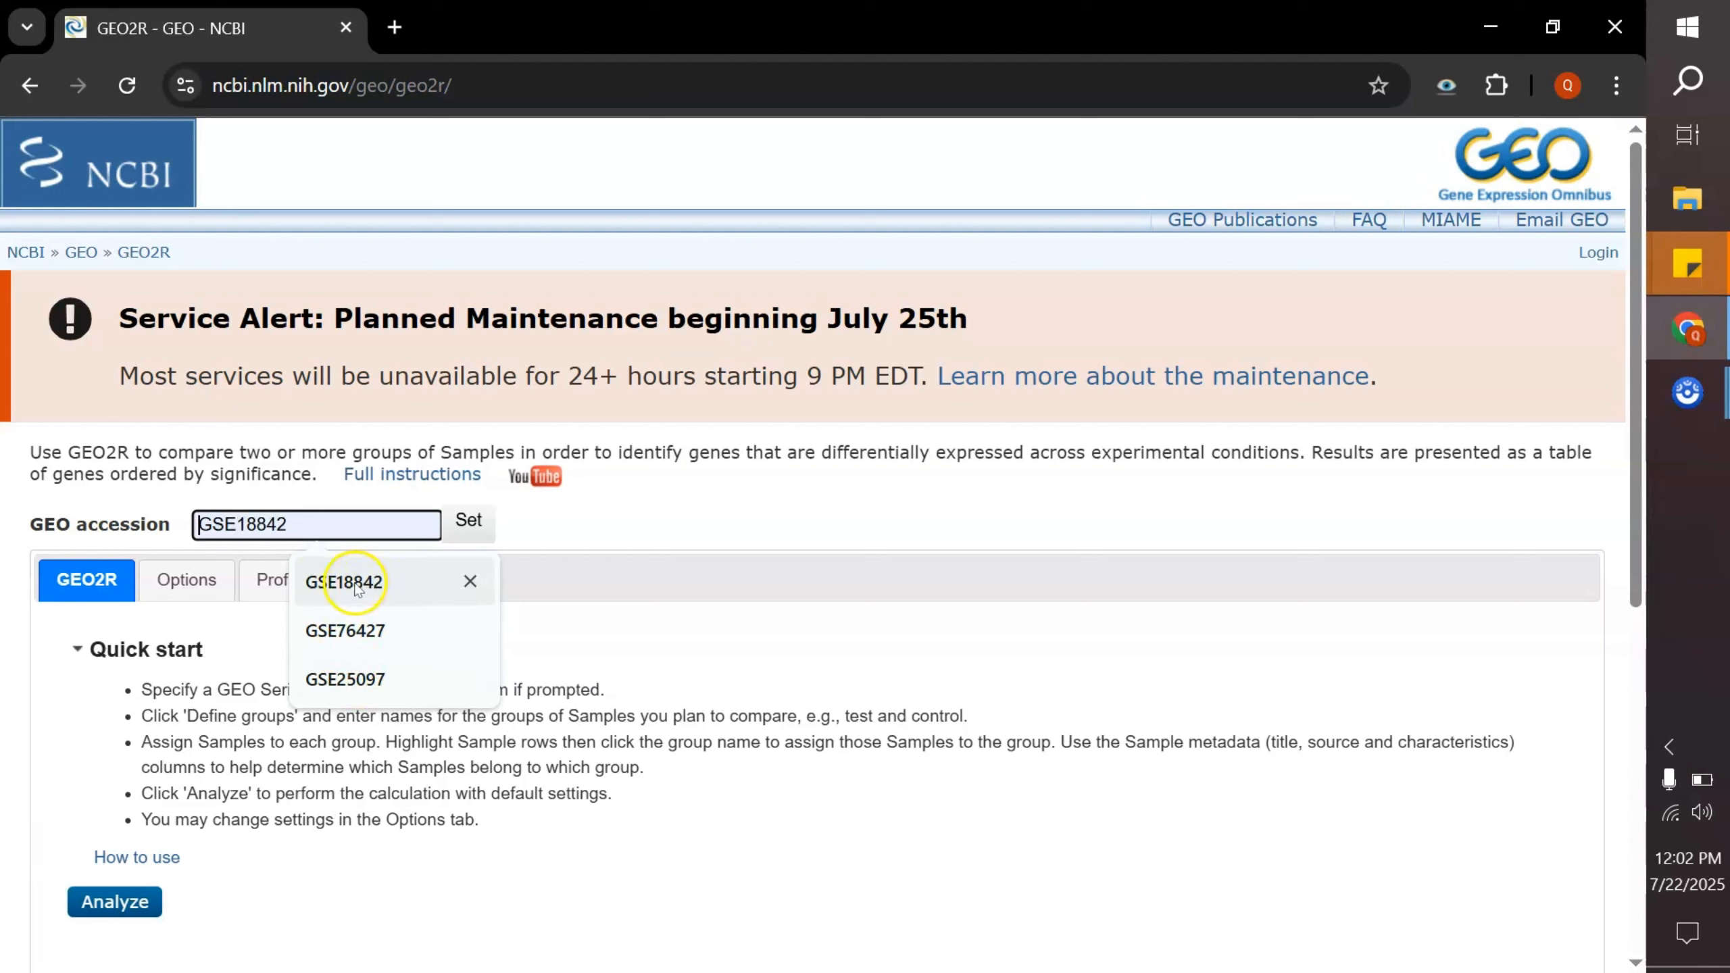
- Load the GEO series GSE18842 into GEO2R so that its sample list is displayed
click(400, 587)
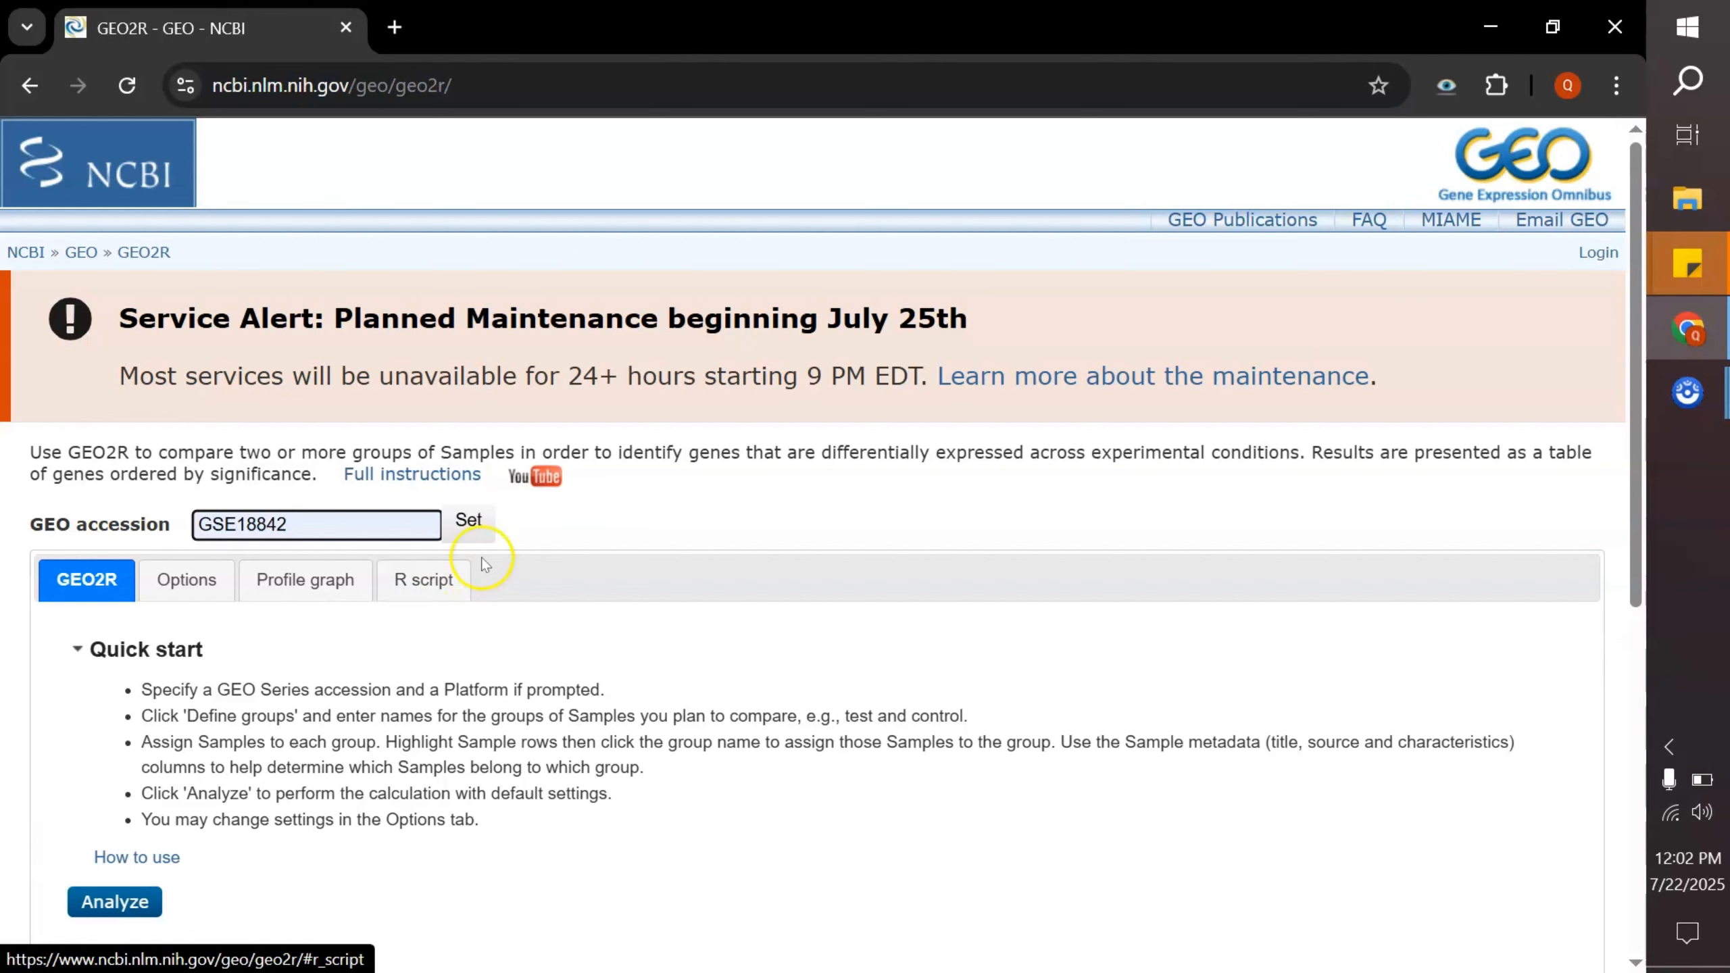
click(470, 521)
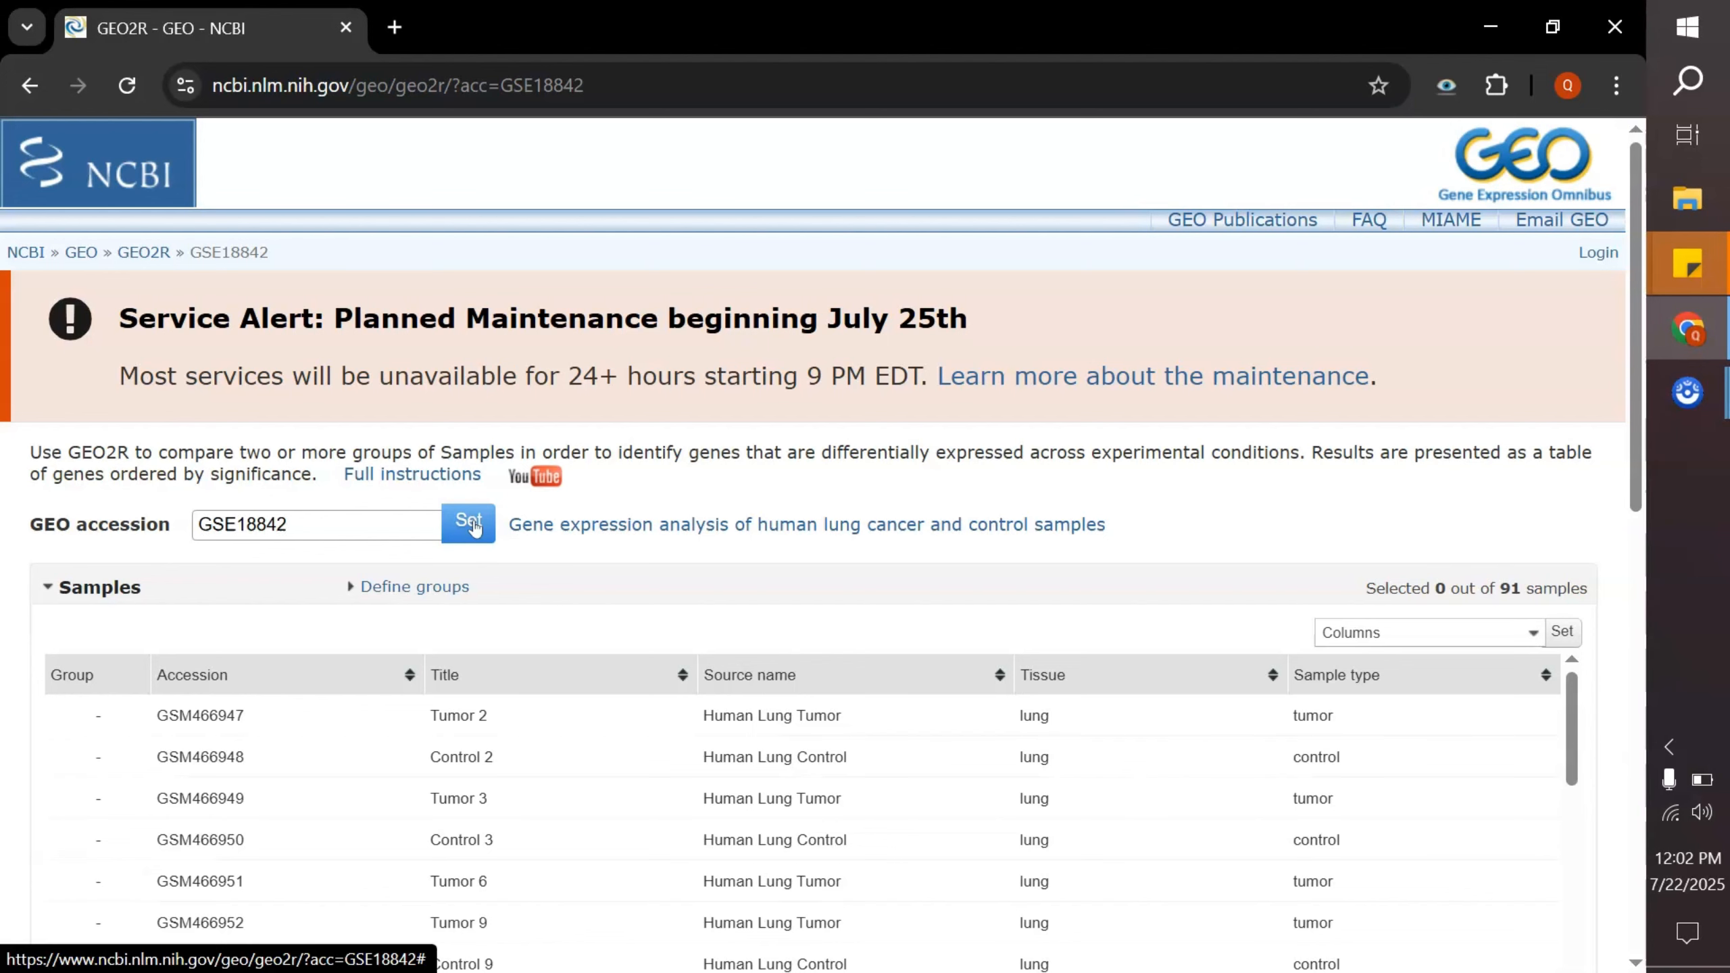
scroll(560, 568, down, 2)
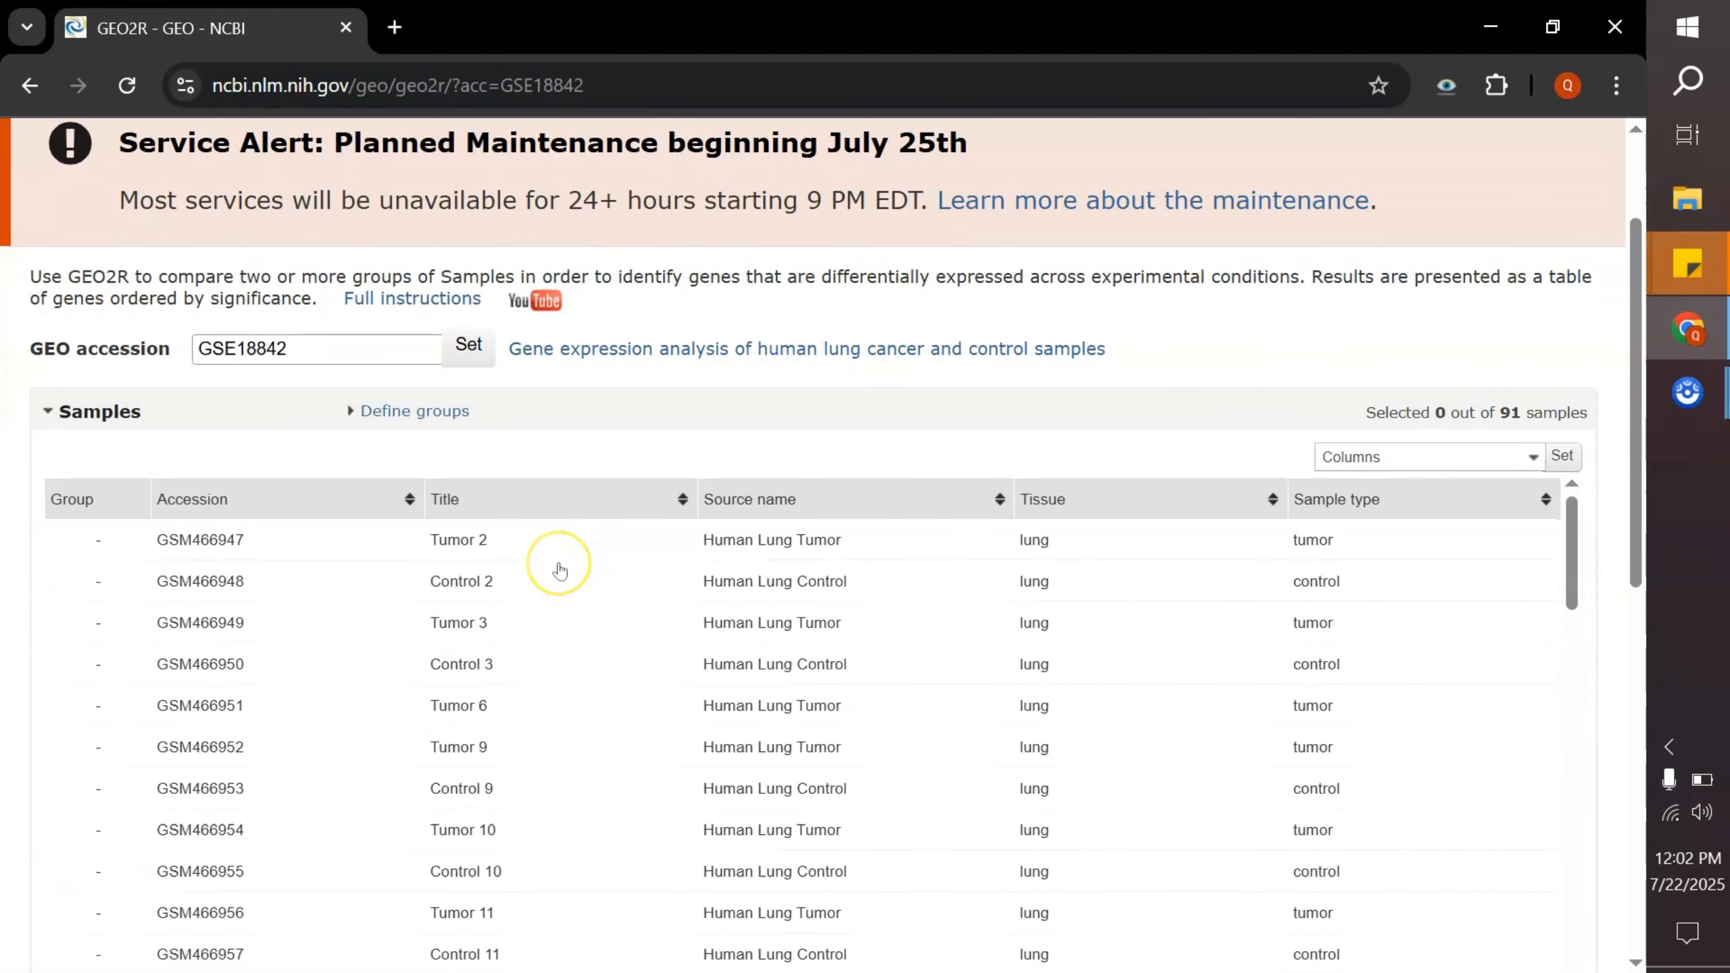
scroll(559, 570, down, 2)
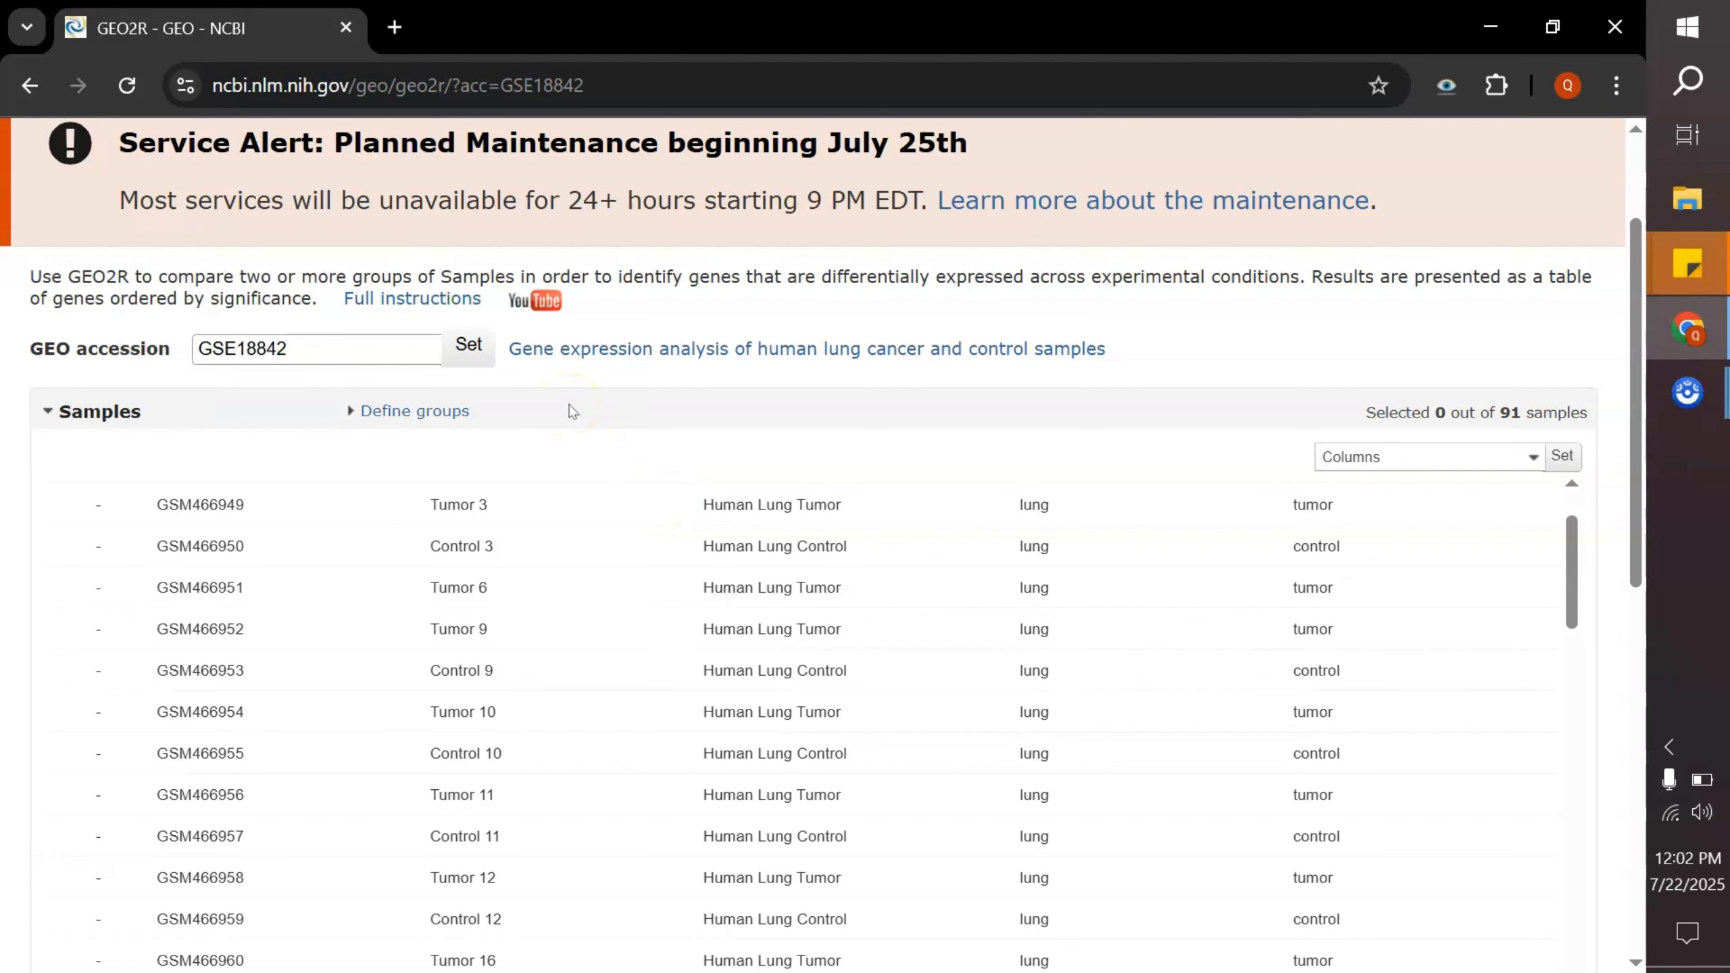
- Open the GSE18842 series record and examine its summary, patients and methods, overall design, platform and downloadable files
click(646, 349)
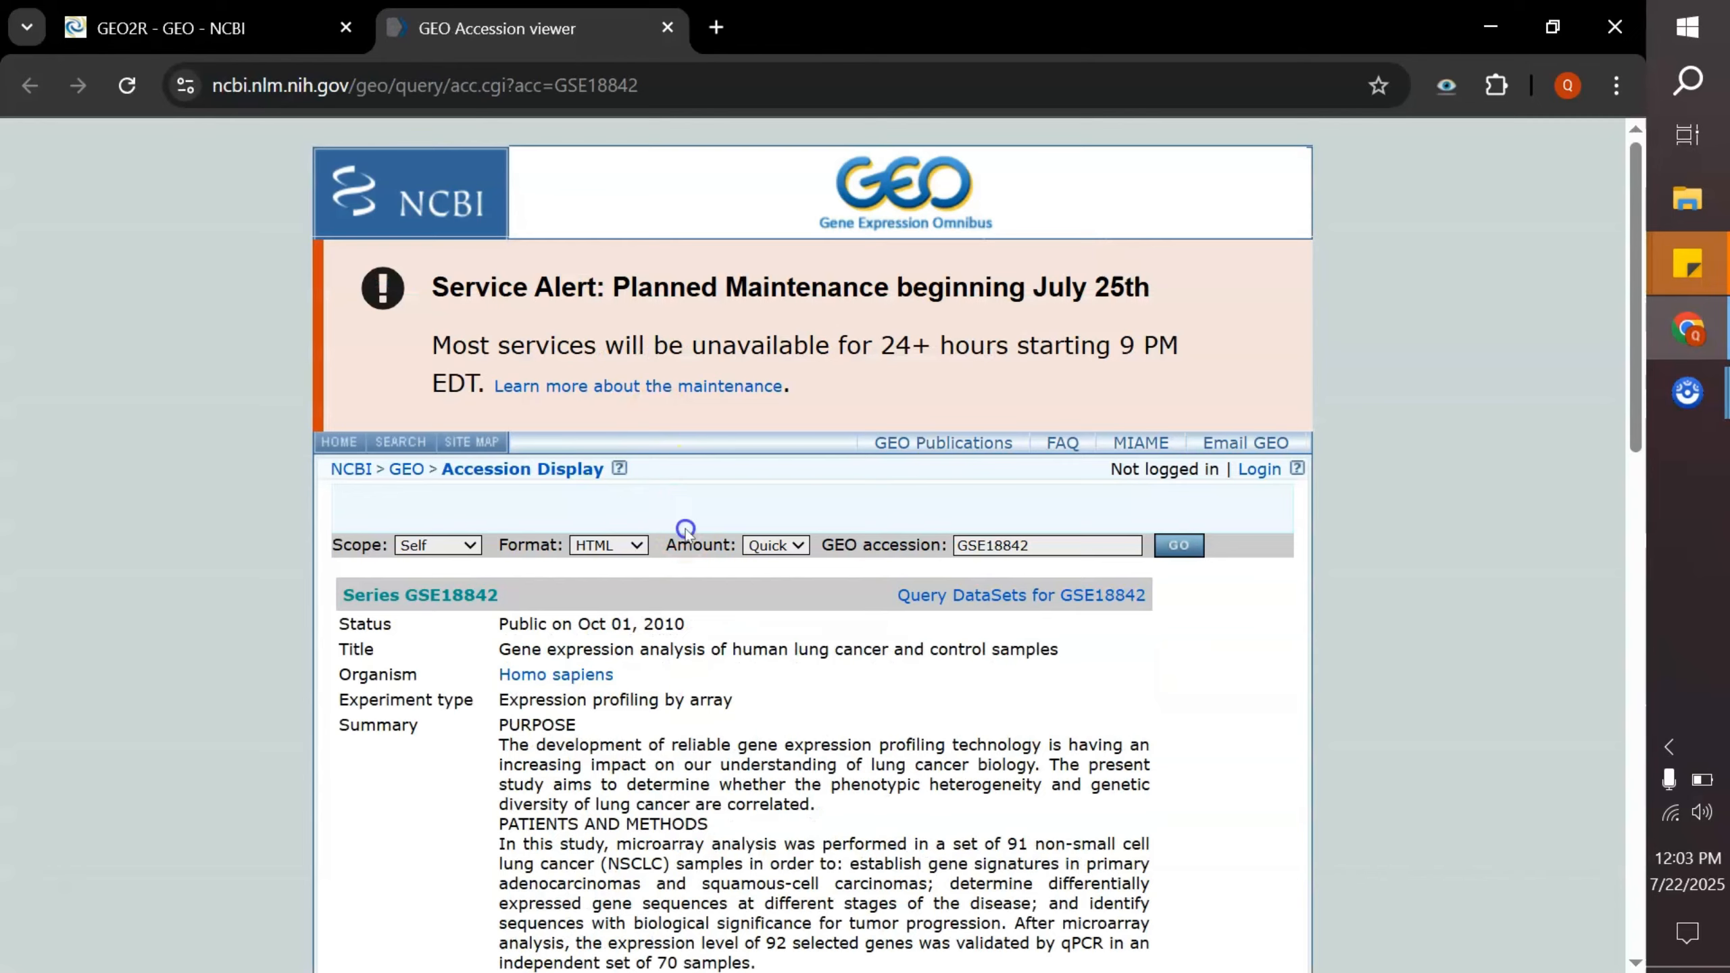
scroll(686, 529, down, 3)
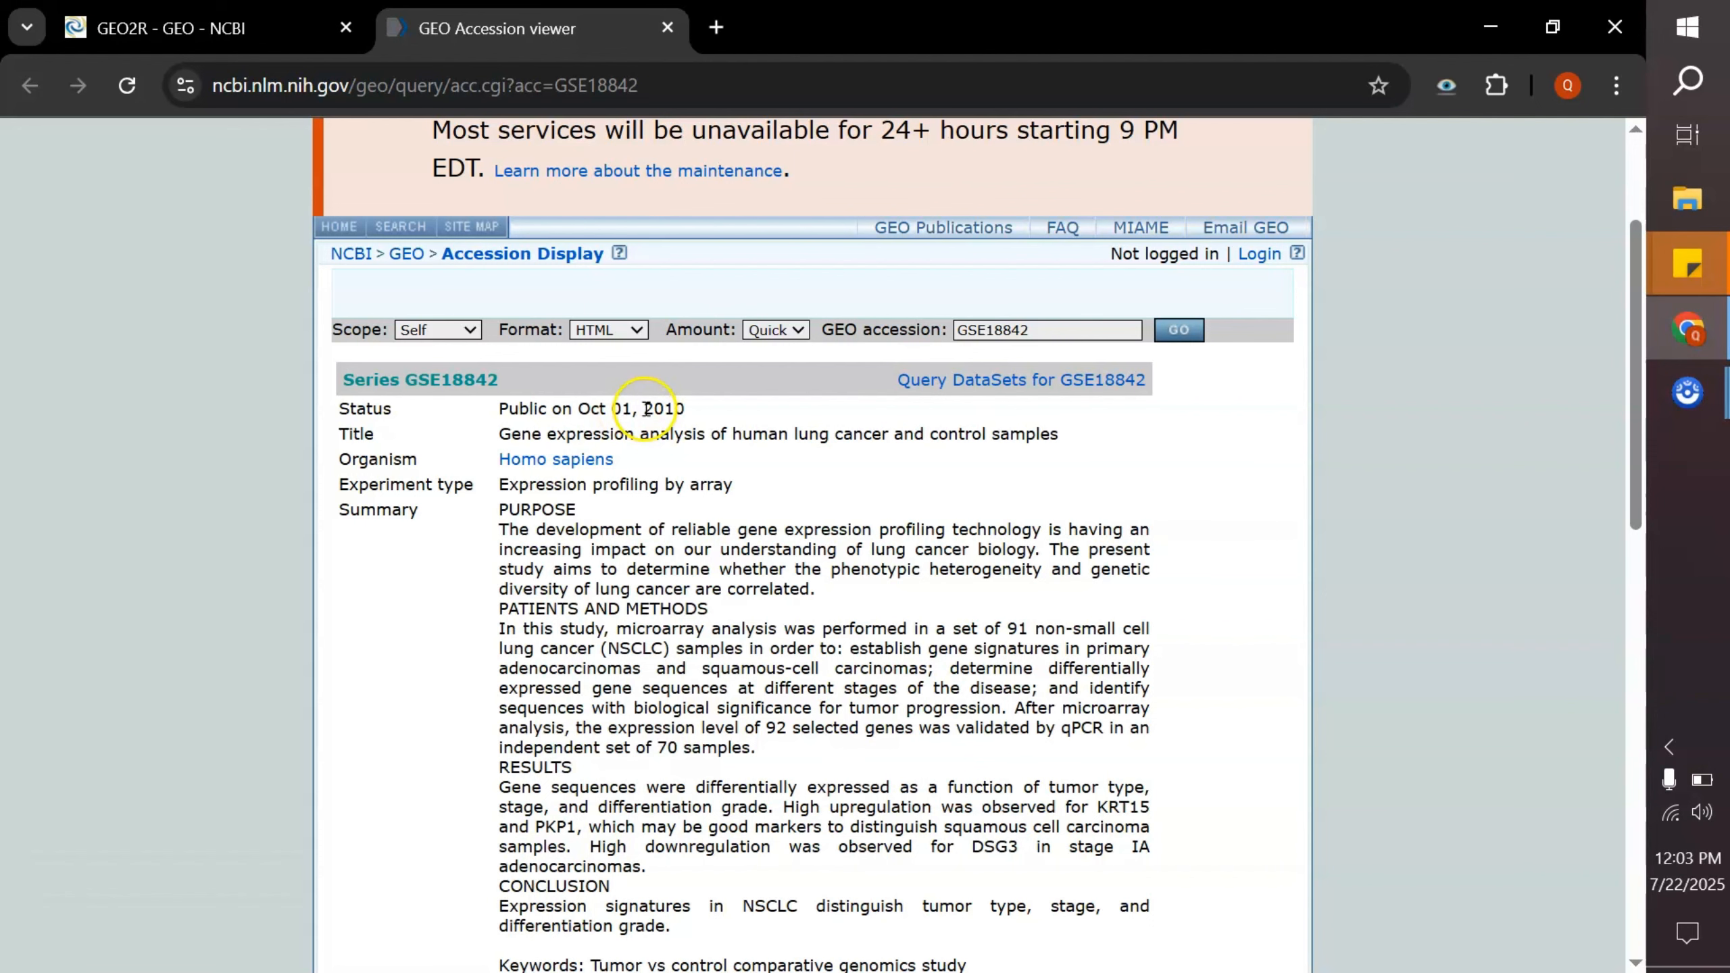
scroll(668, 410, down, 2)
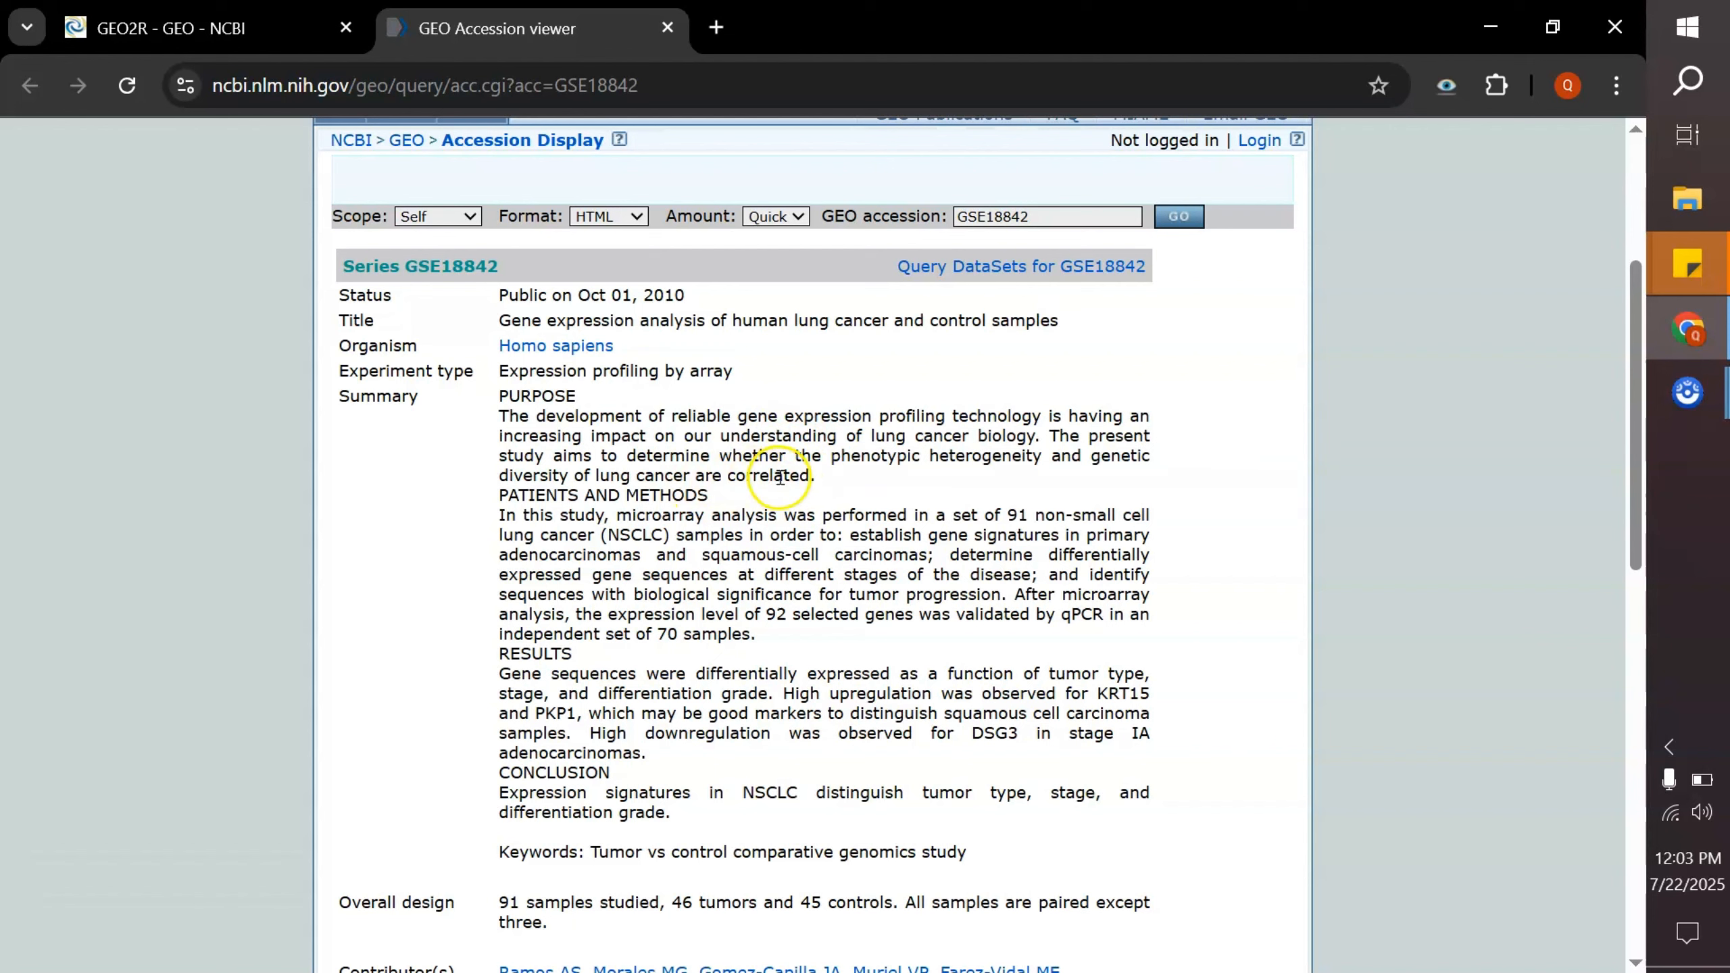
scroll(718, 427, down, 4)
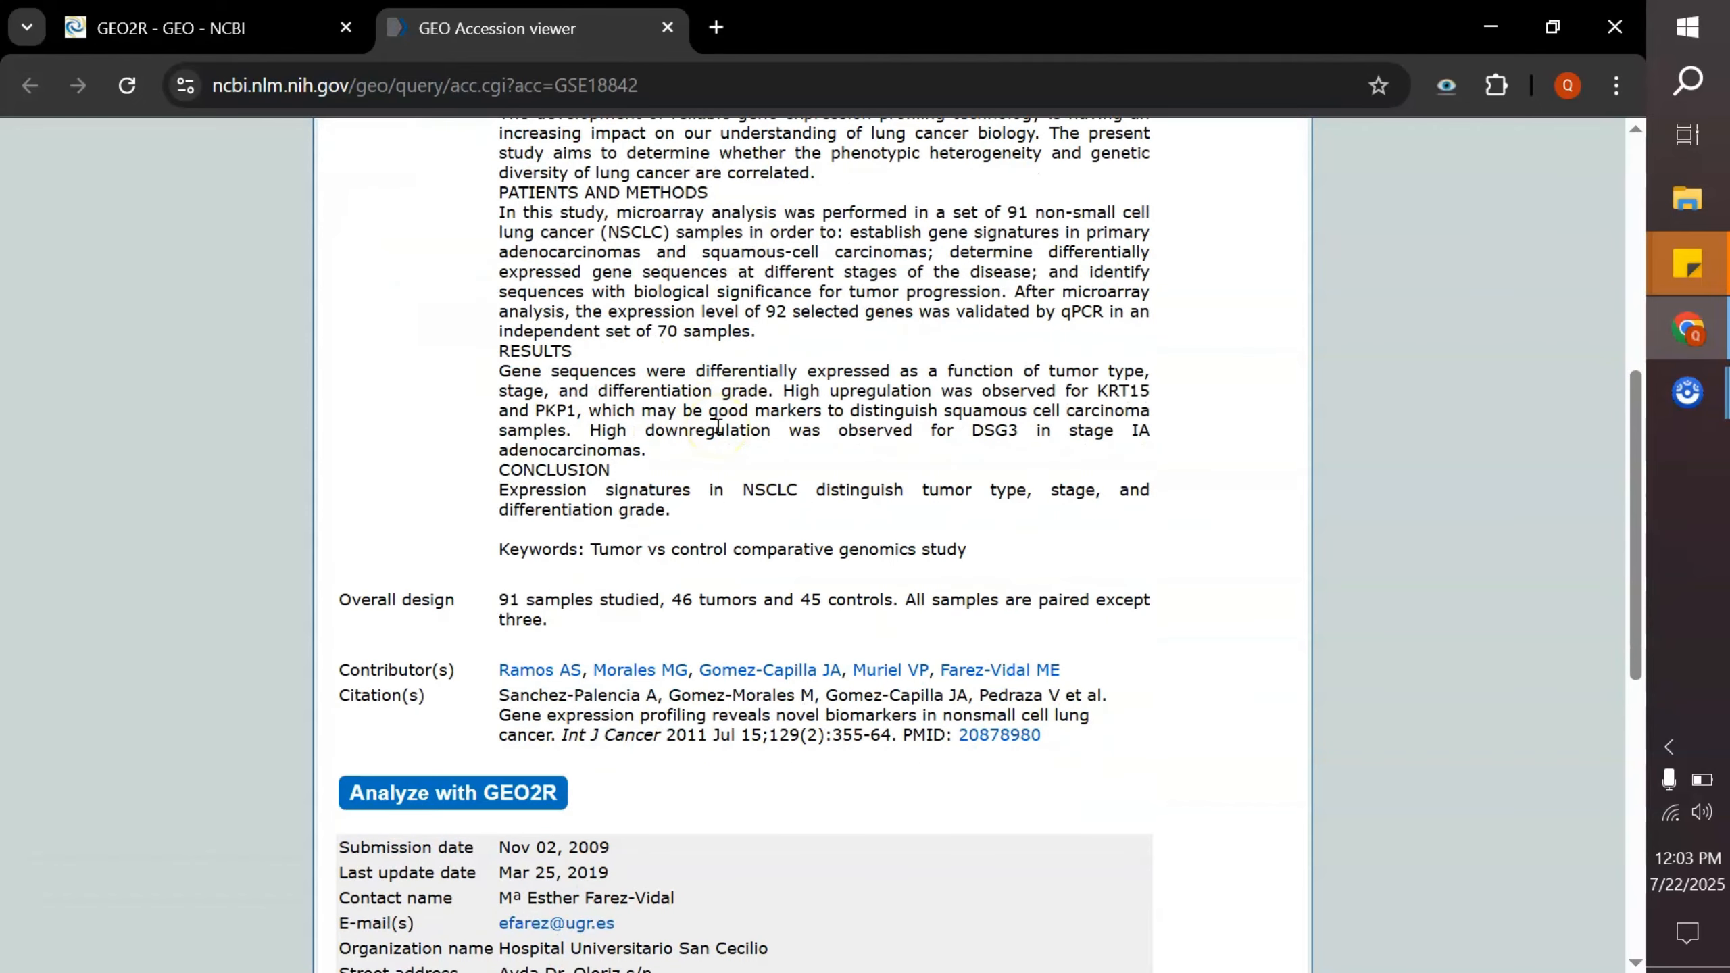
scroll(718, 427, up, 2)
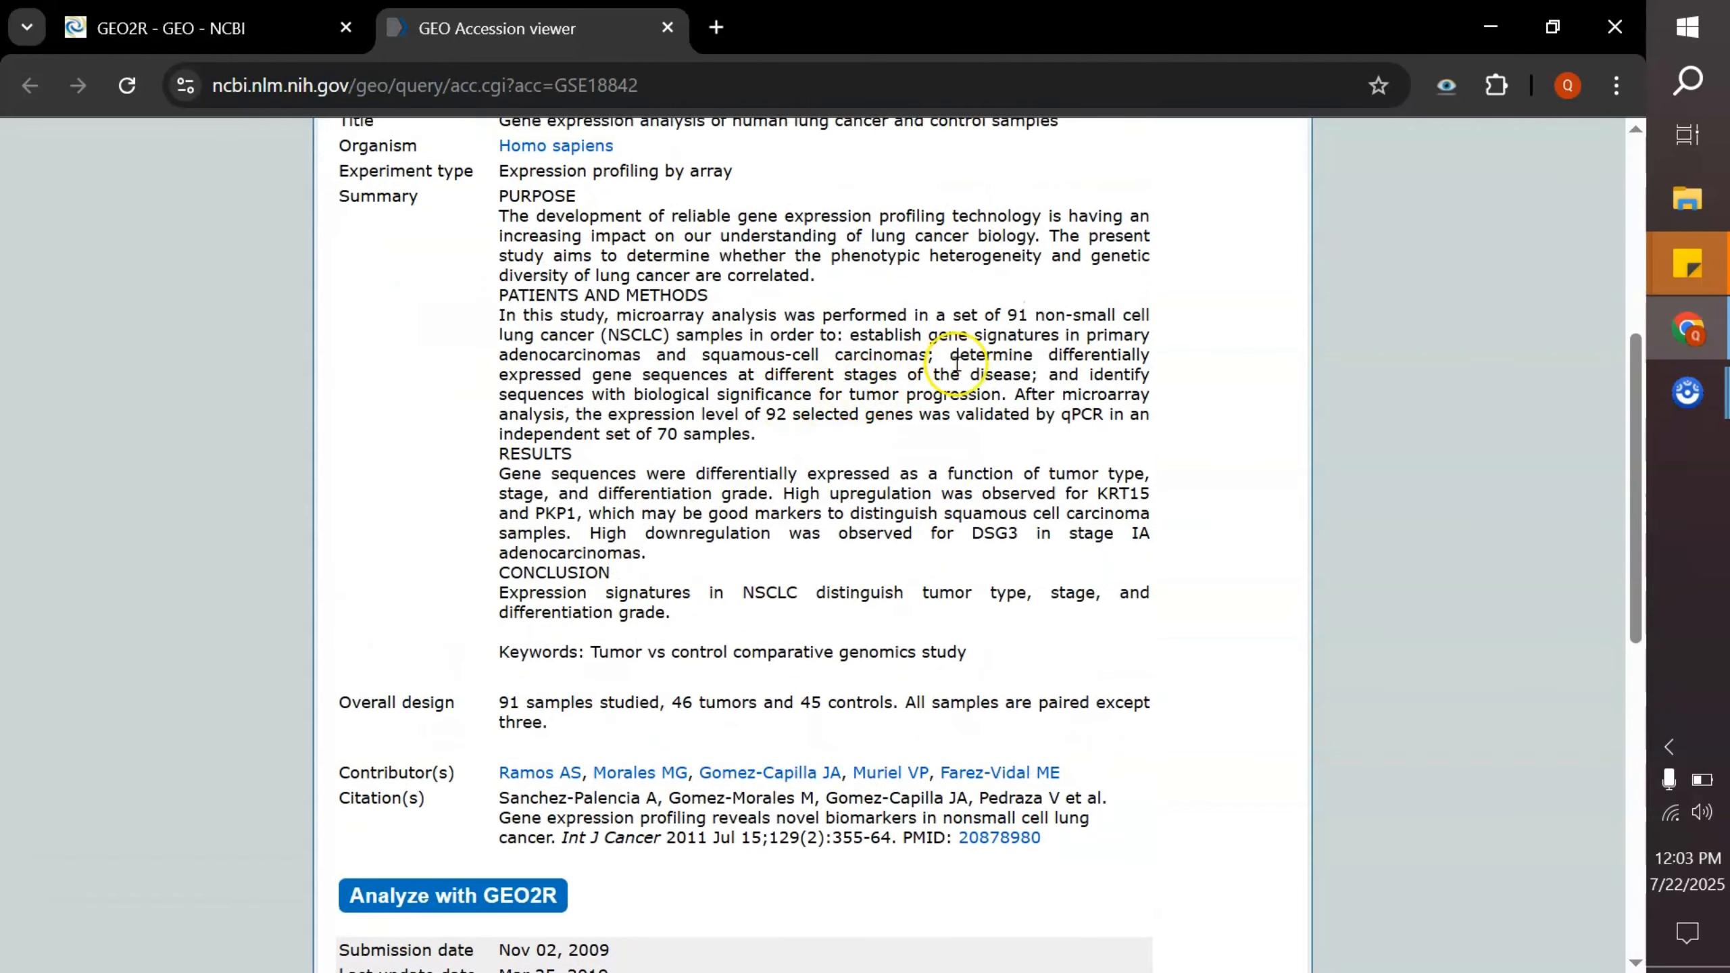
click(1011, 315)
scroll(732, 389, down, 2)
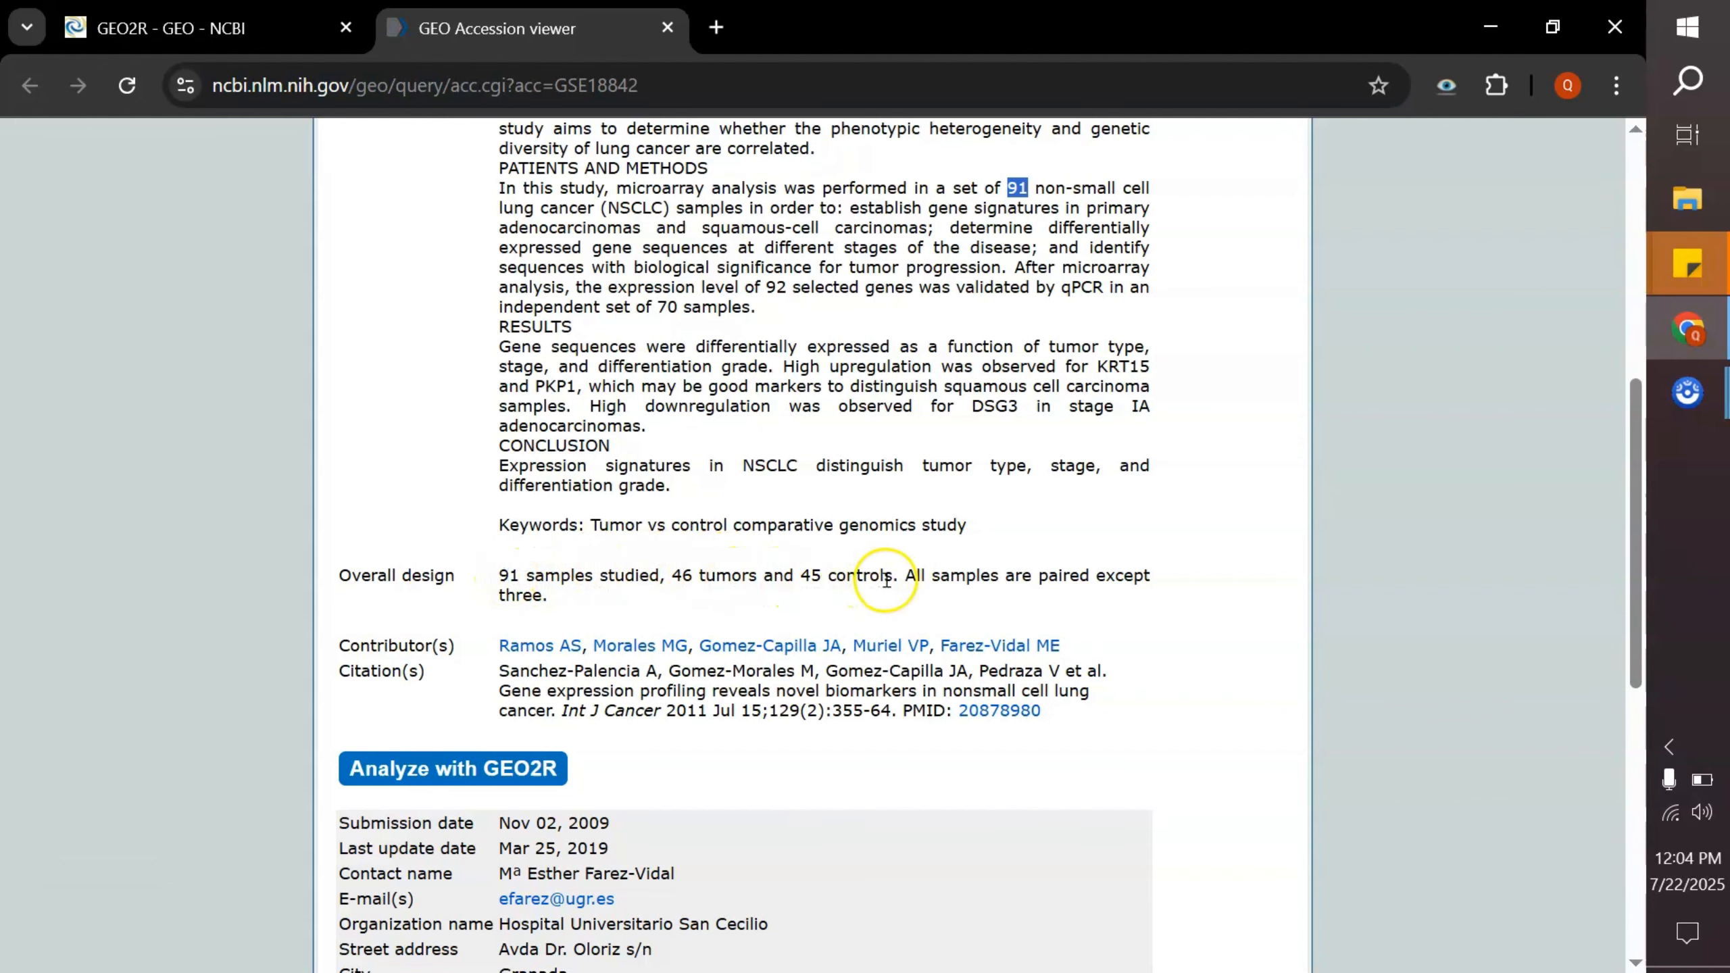
scroll(785, 538, down, 4)
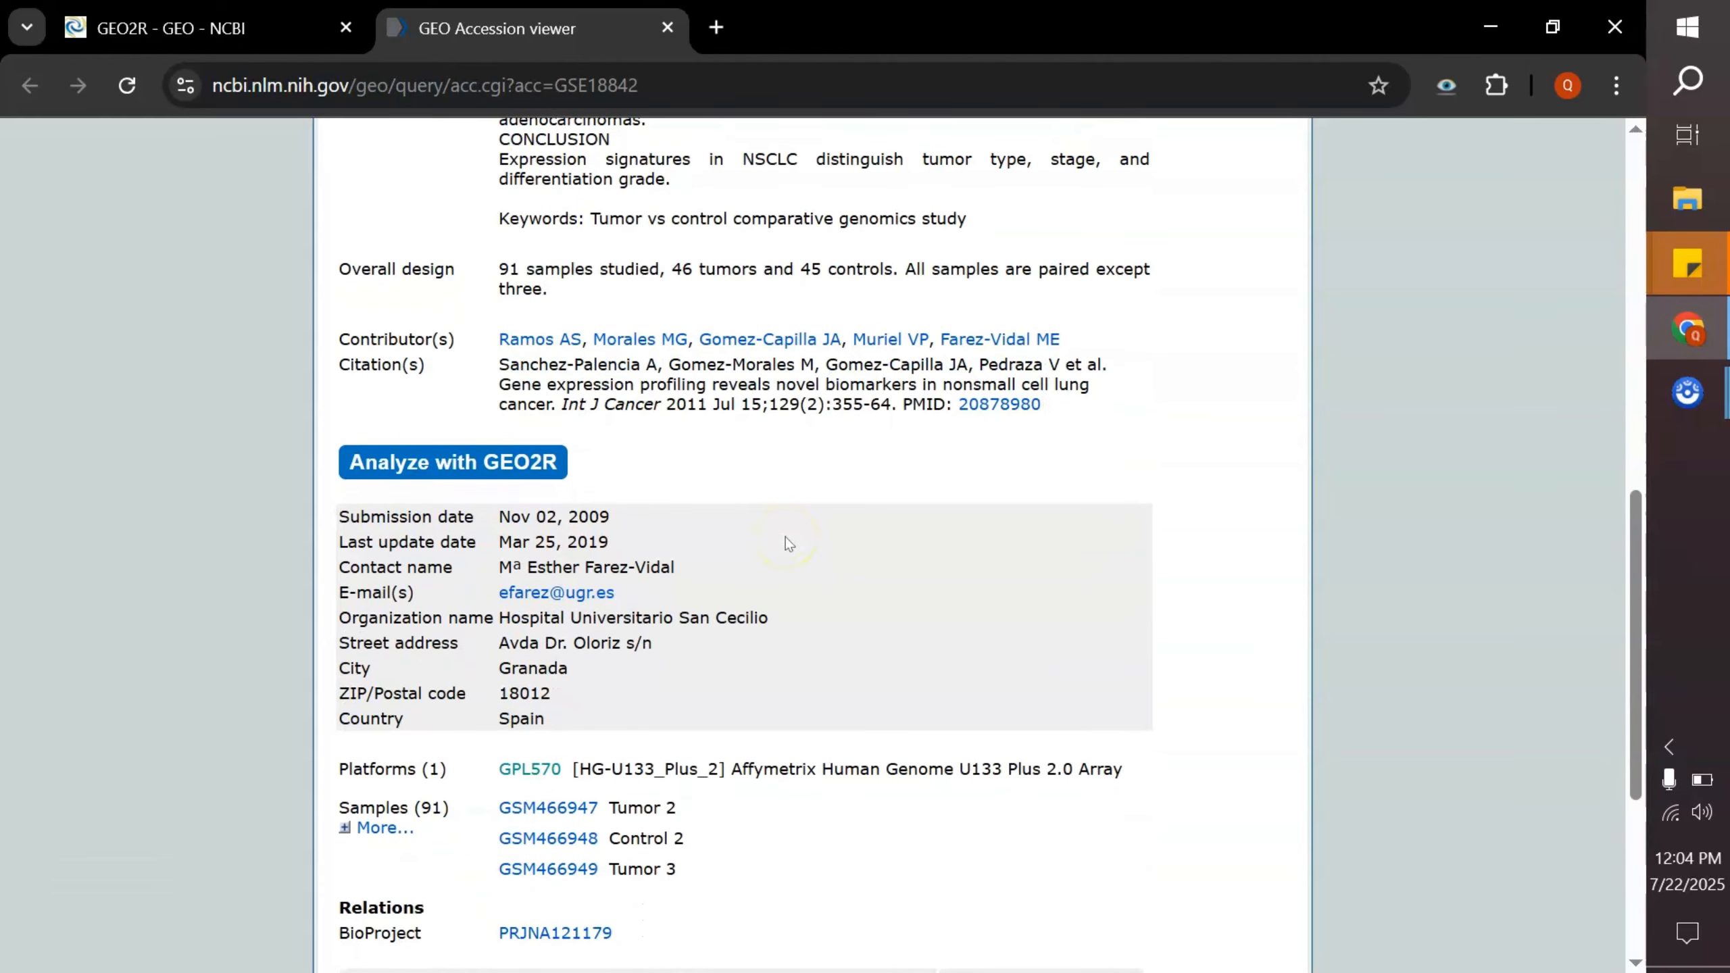
scroll(786, 538, down, 2)
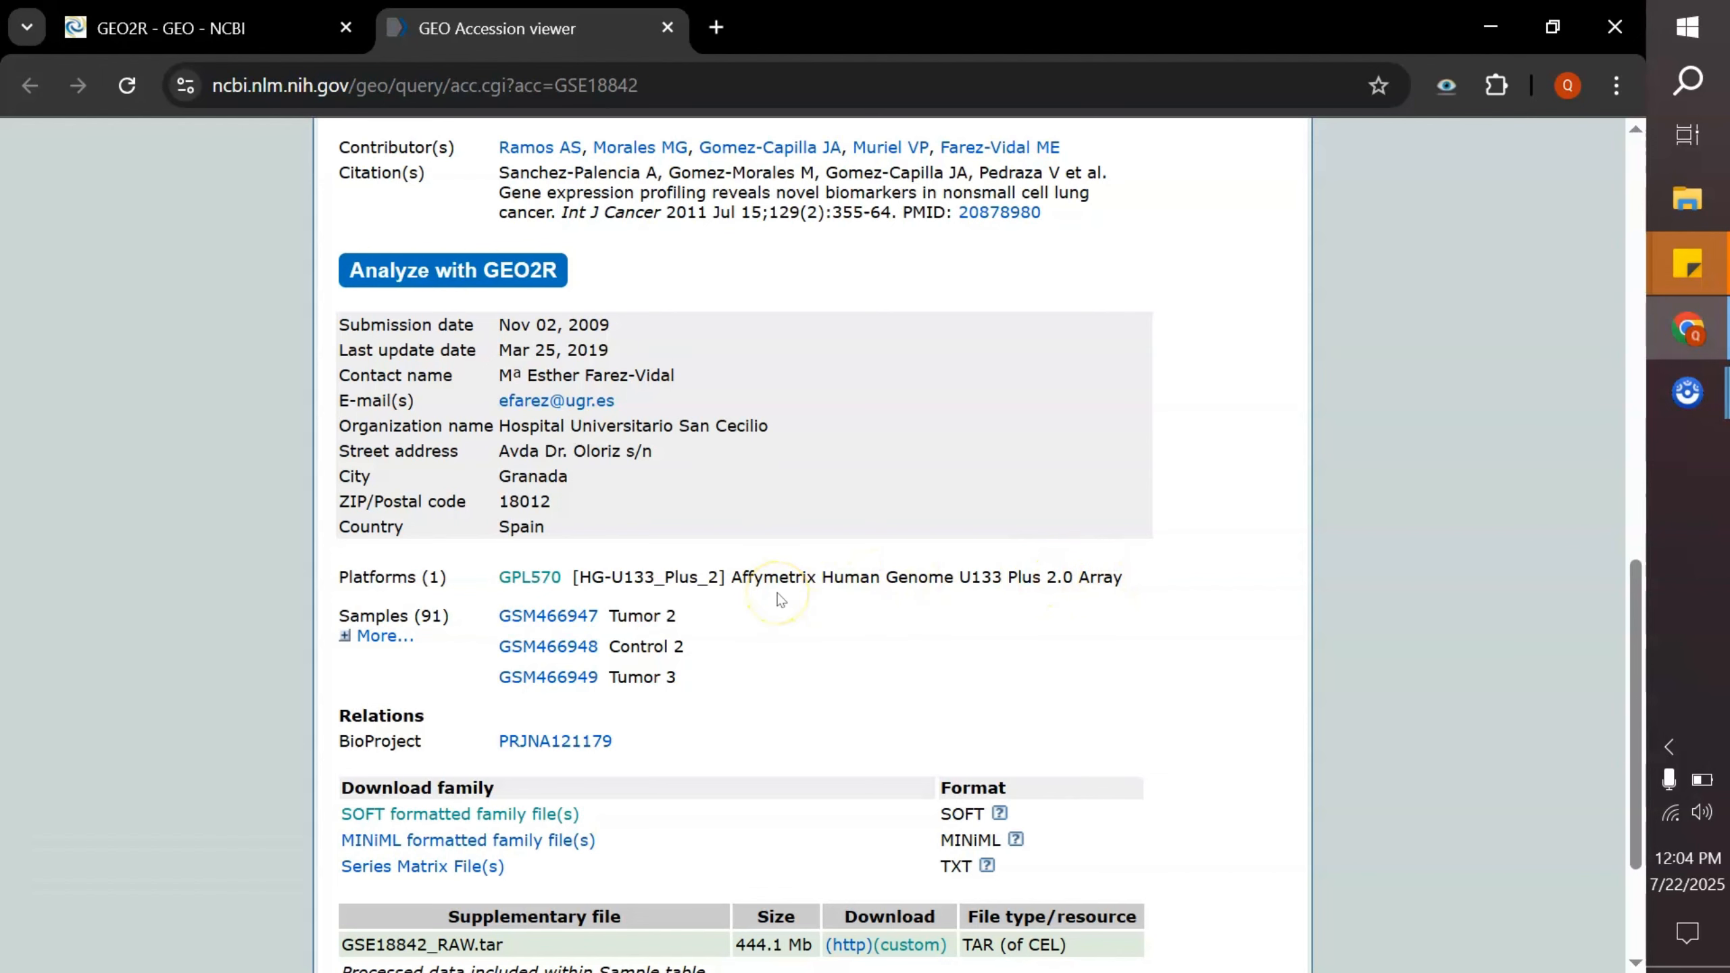
scroll(781, 599, down, 3)
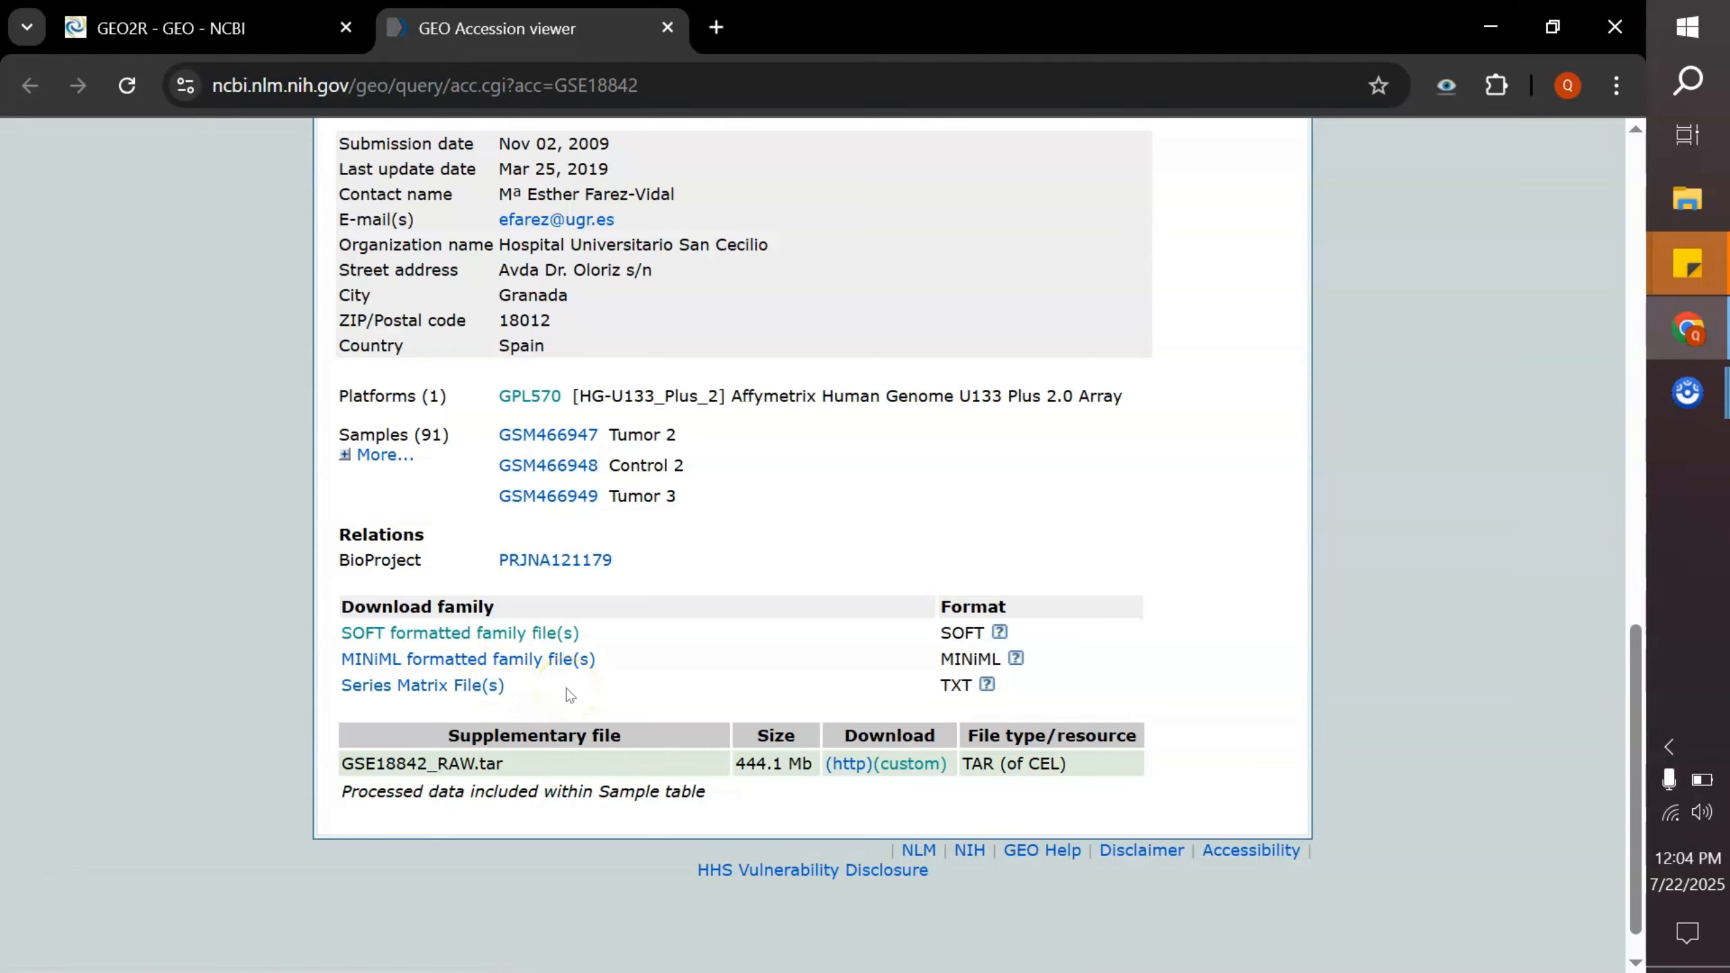
- Download the SOFT formatted family file GSE18842_family.soft.gz and check its download progress from the series record
click(449, 634)
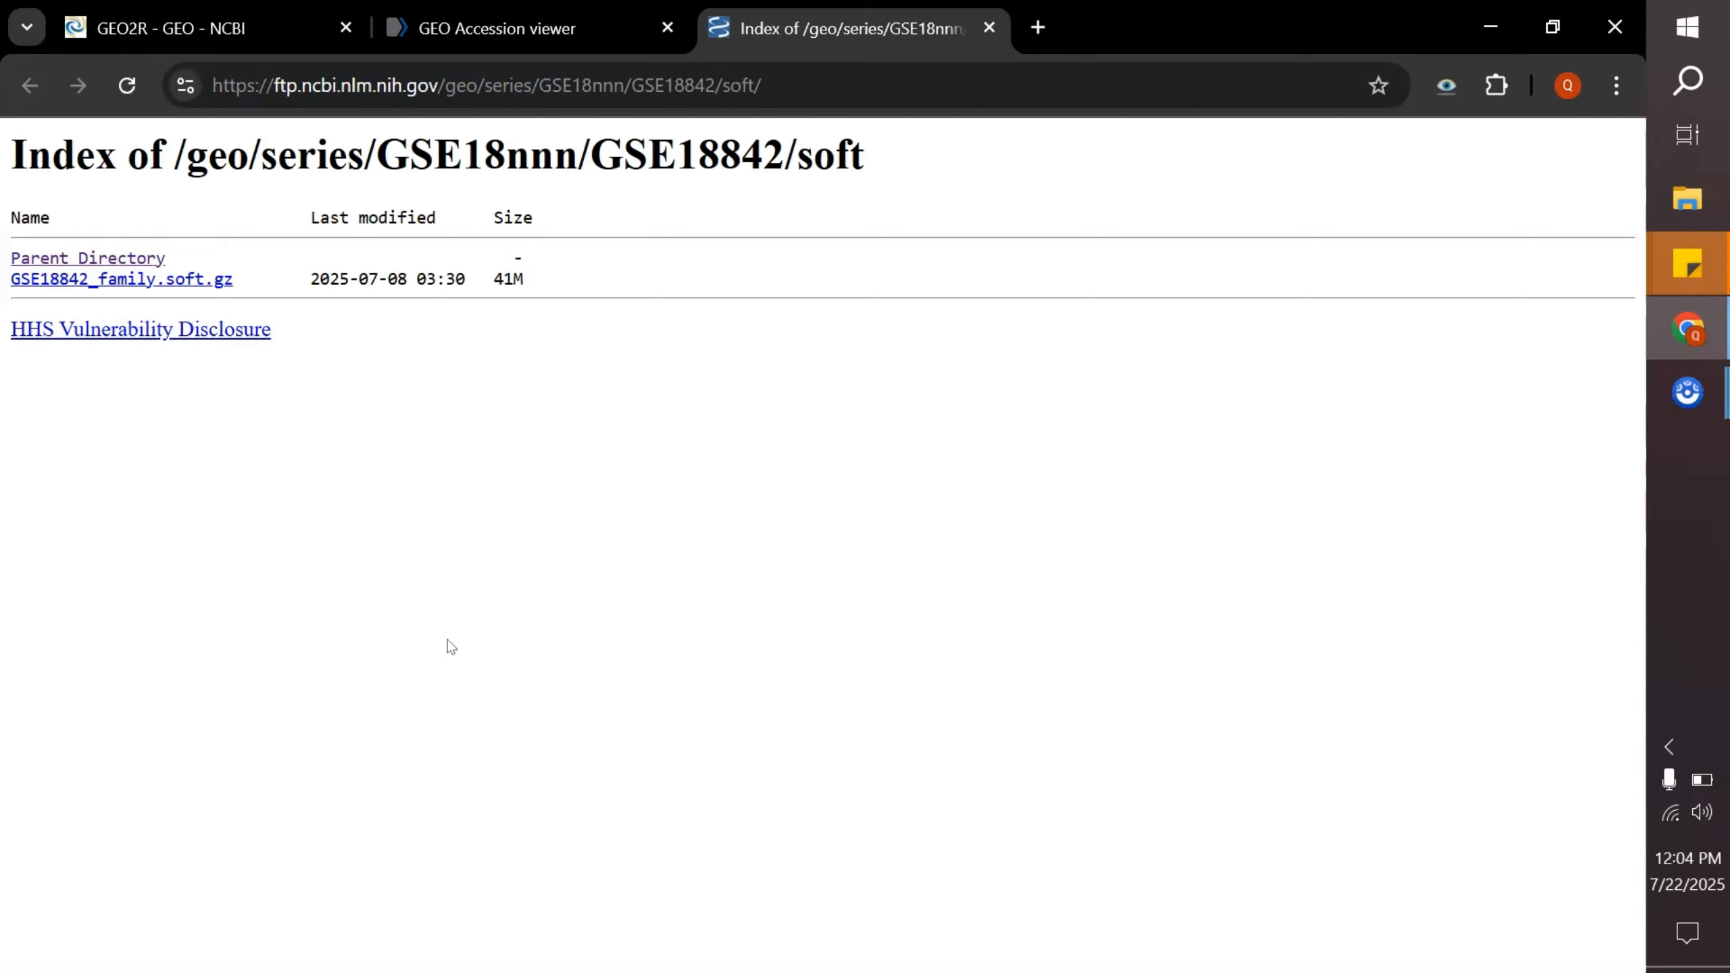
click(199, 278)
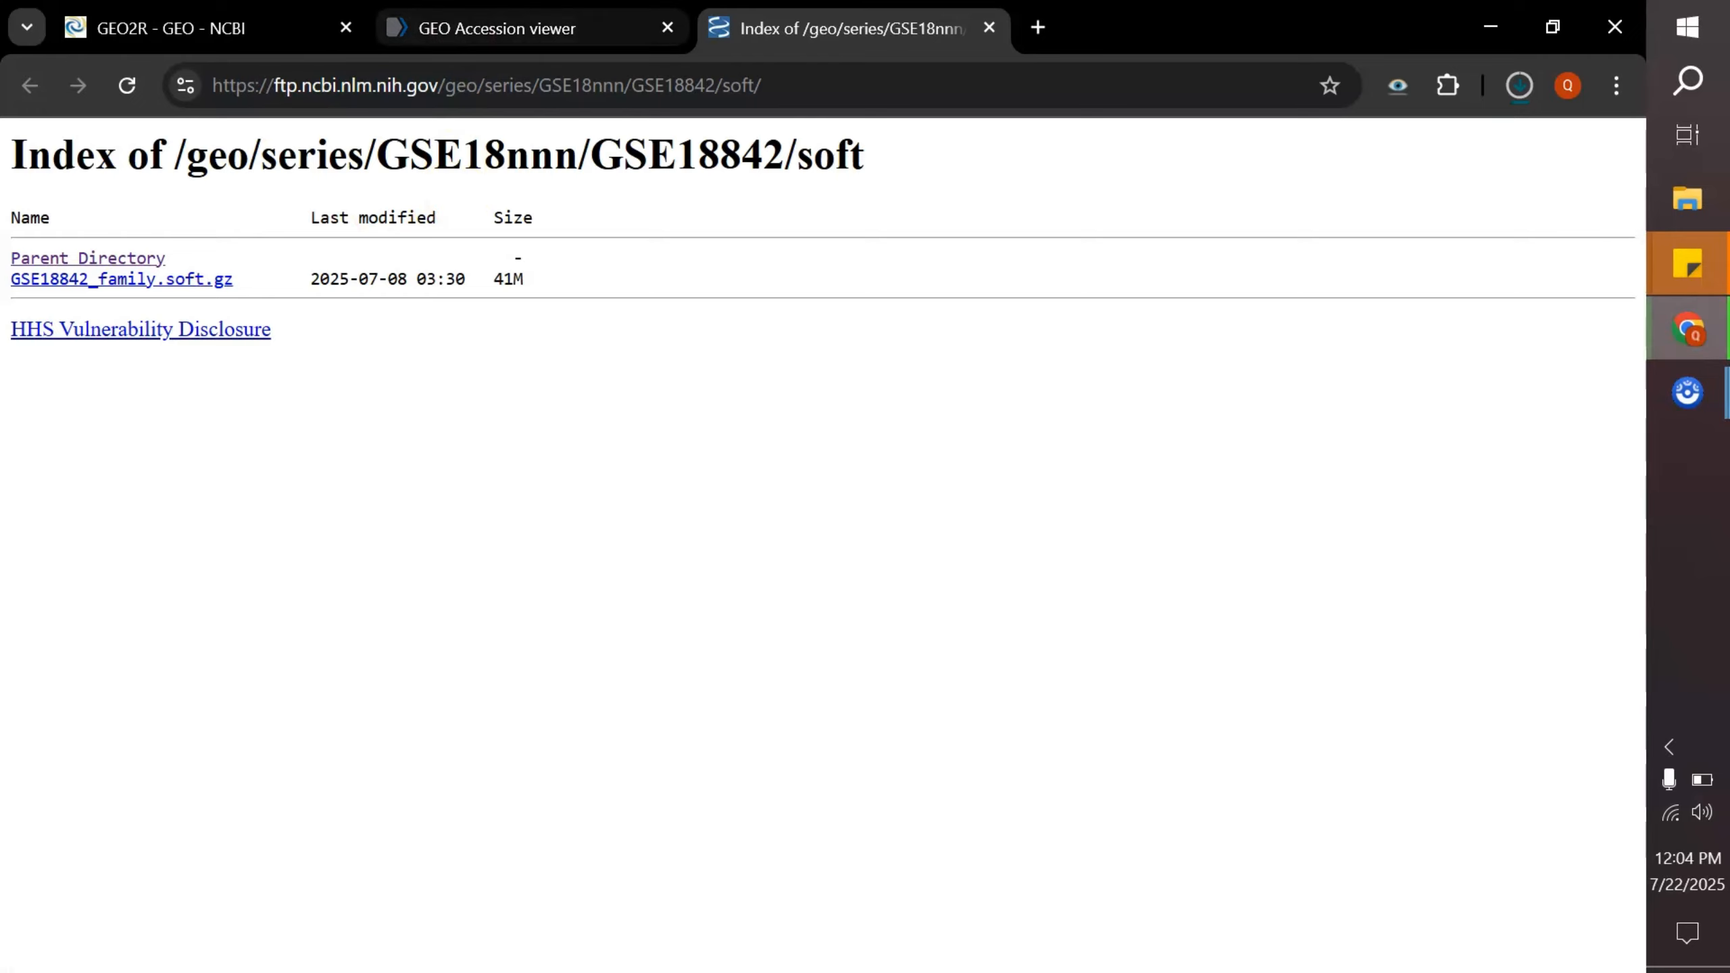
click(498, 28)
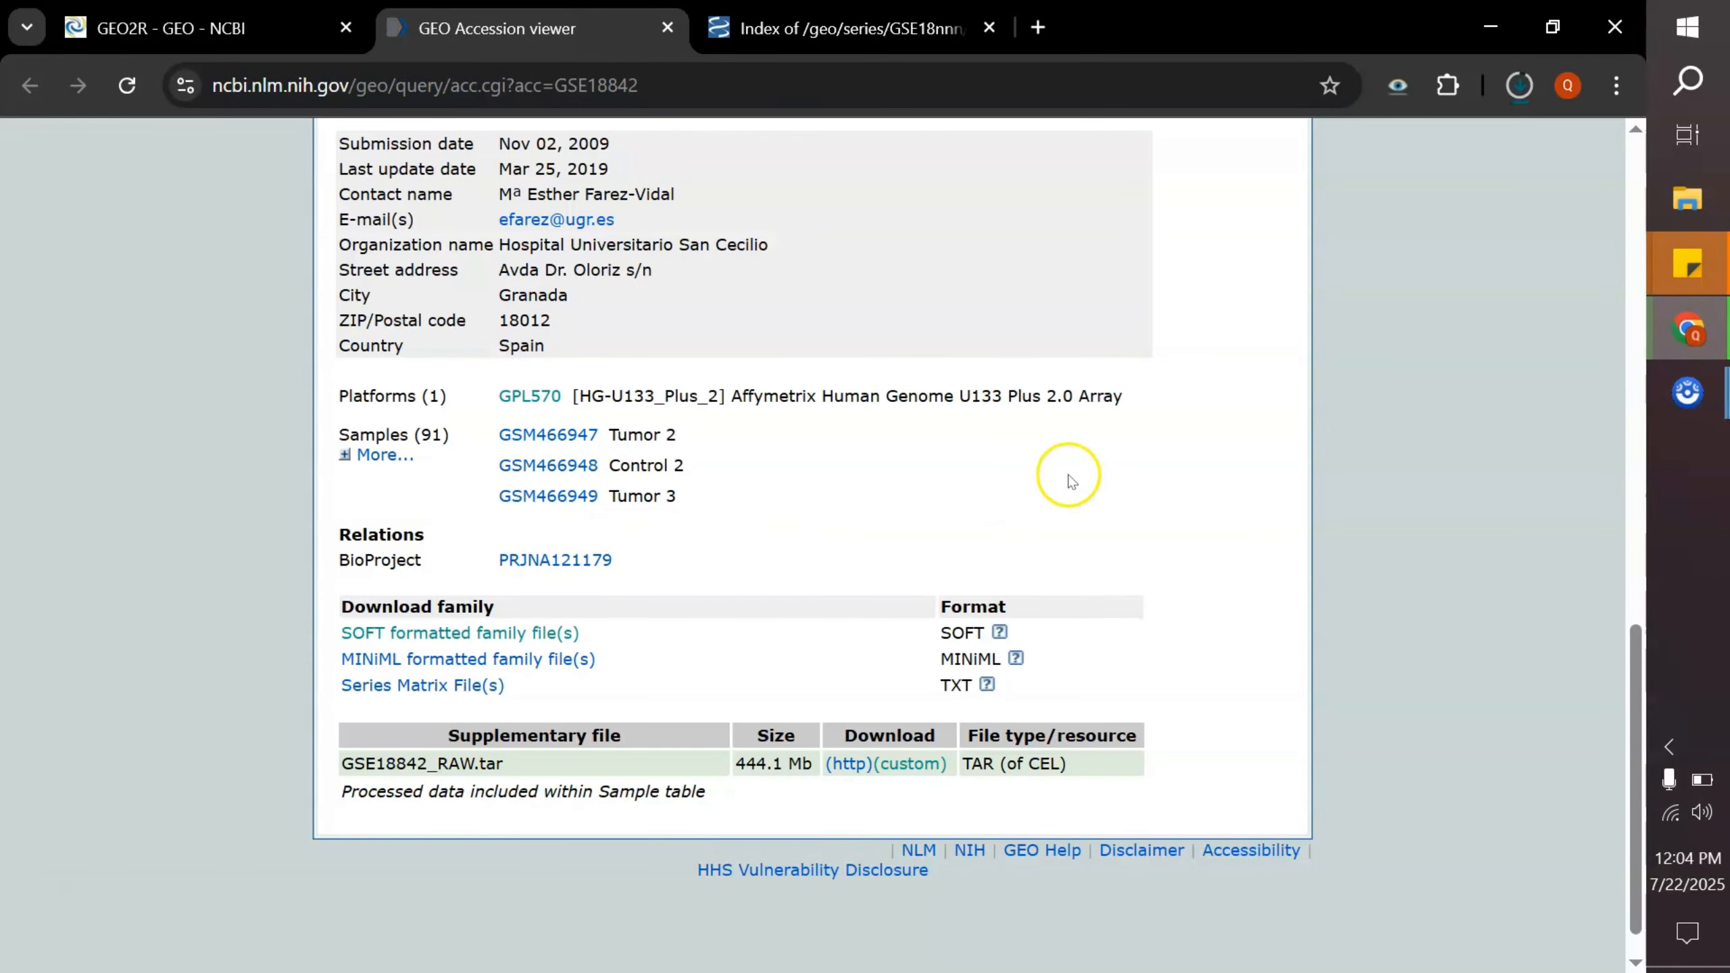
click(1520, 85)
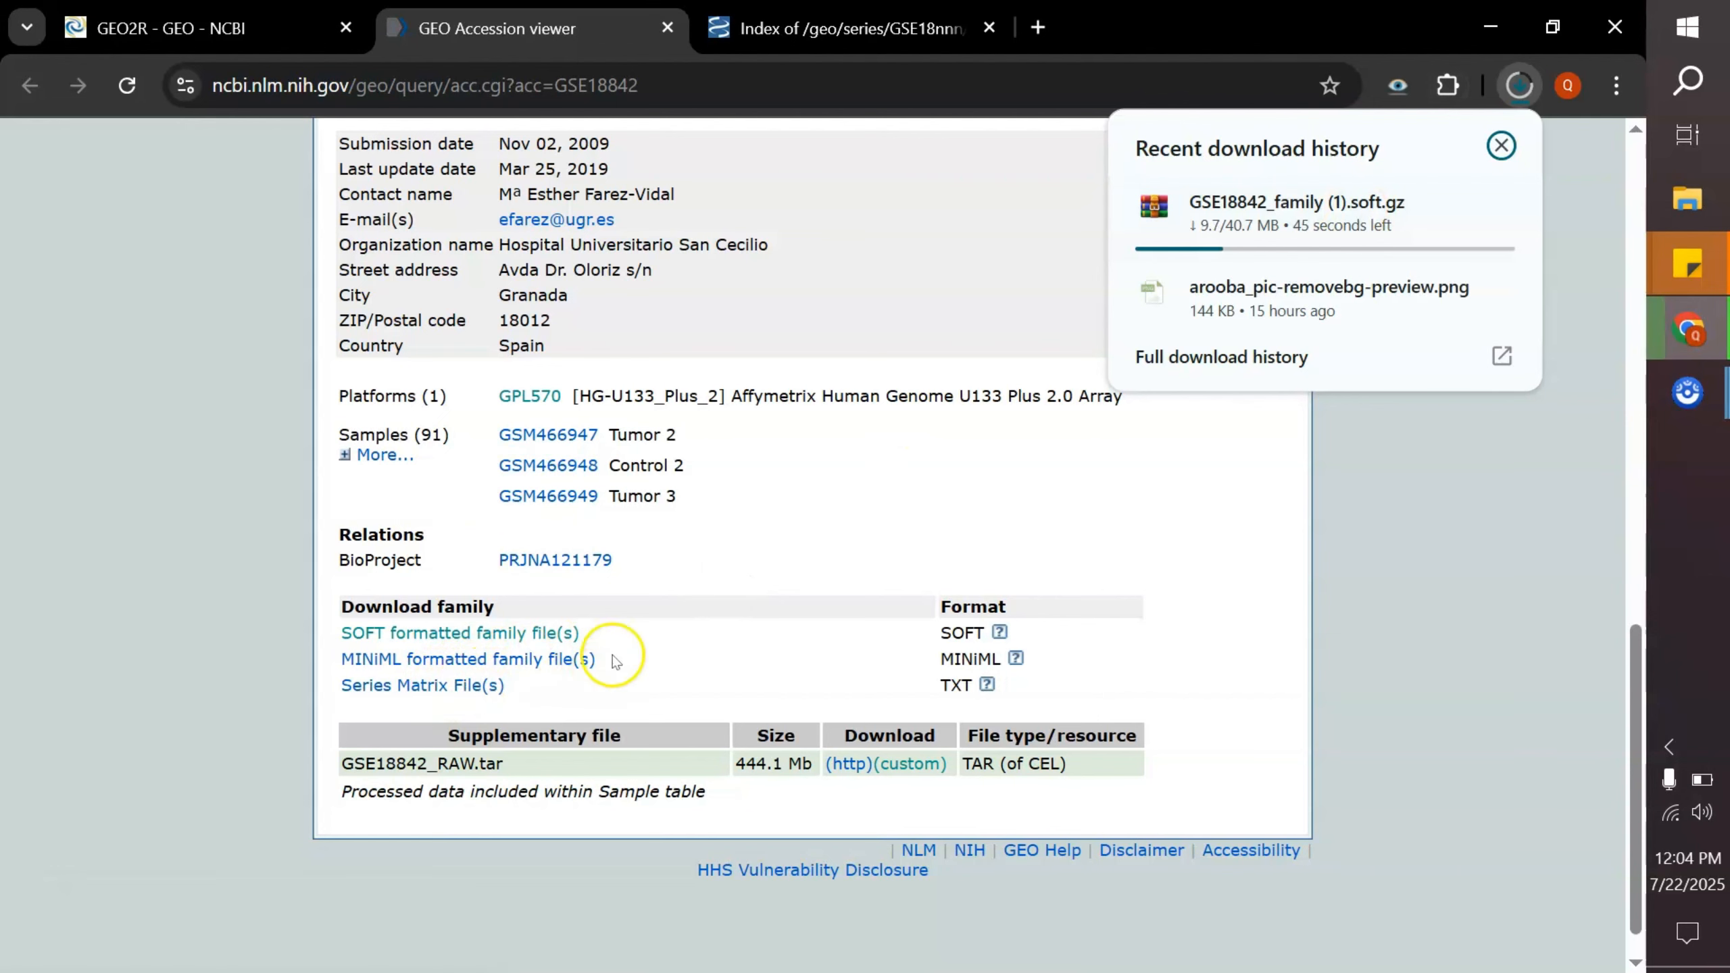
- Launch the GEO2R analysis of GSE18842 from its series record page
scroll(648, 495, up, 6)
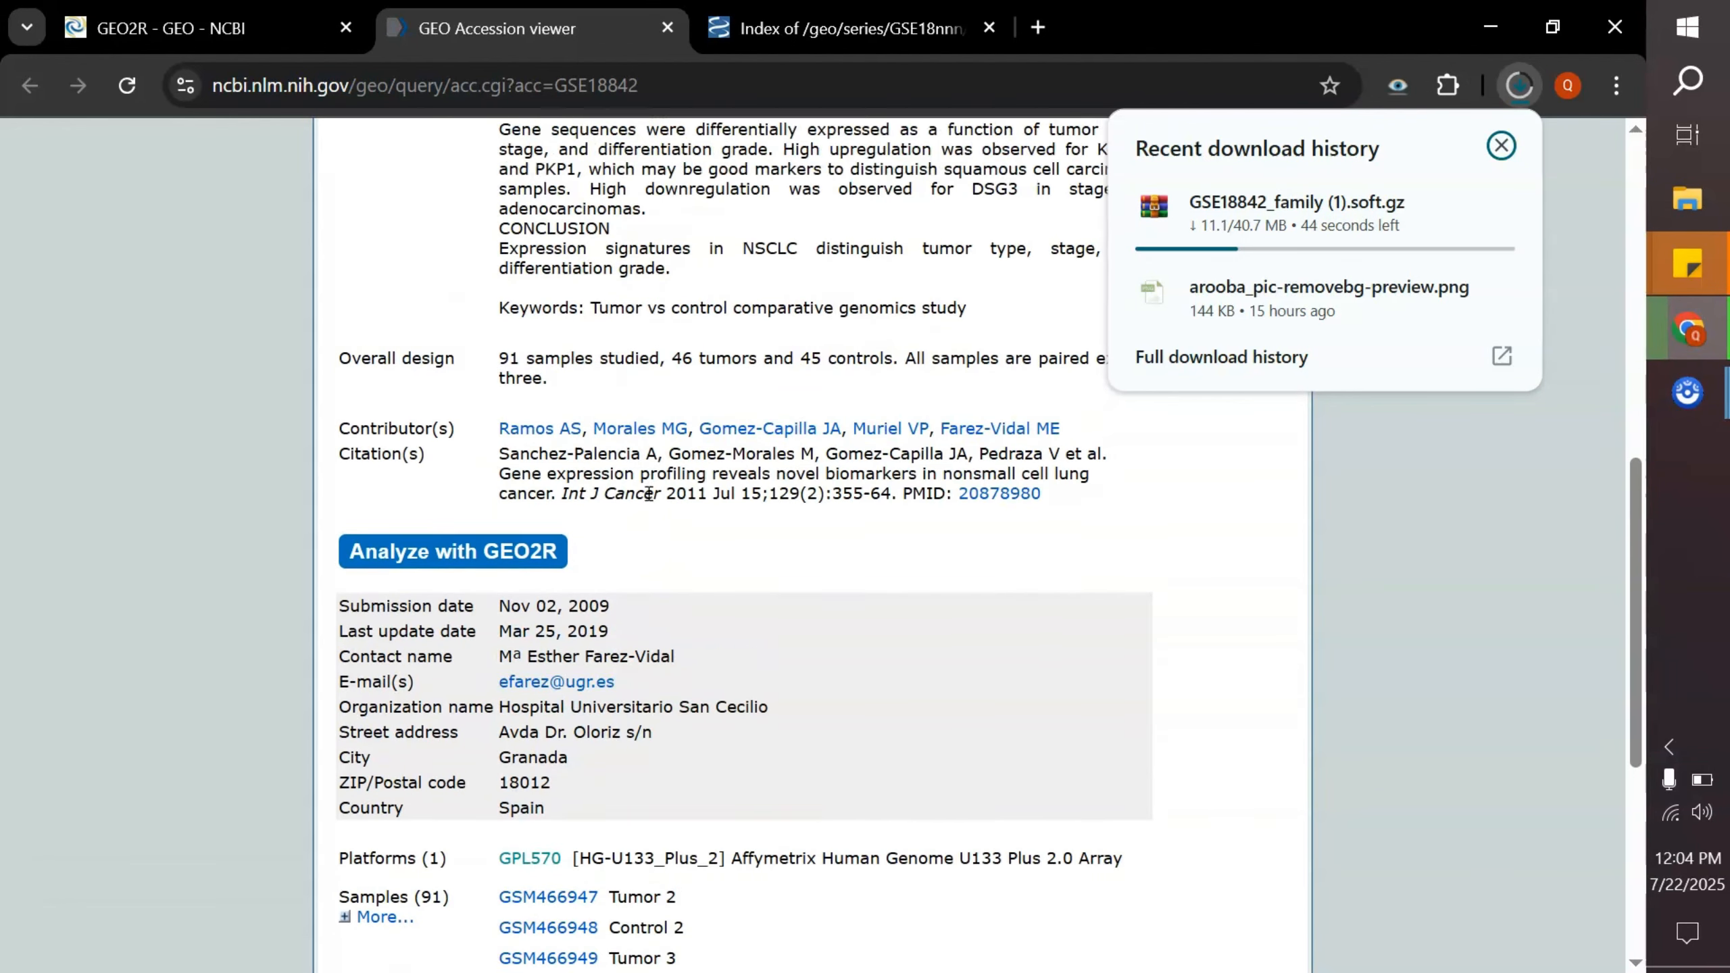
scroll(648, 494, up, 4)
scroll(648, 495, down, 3)
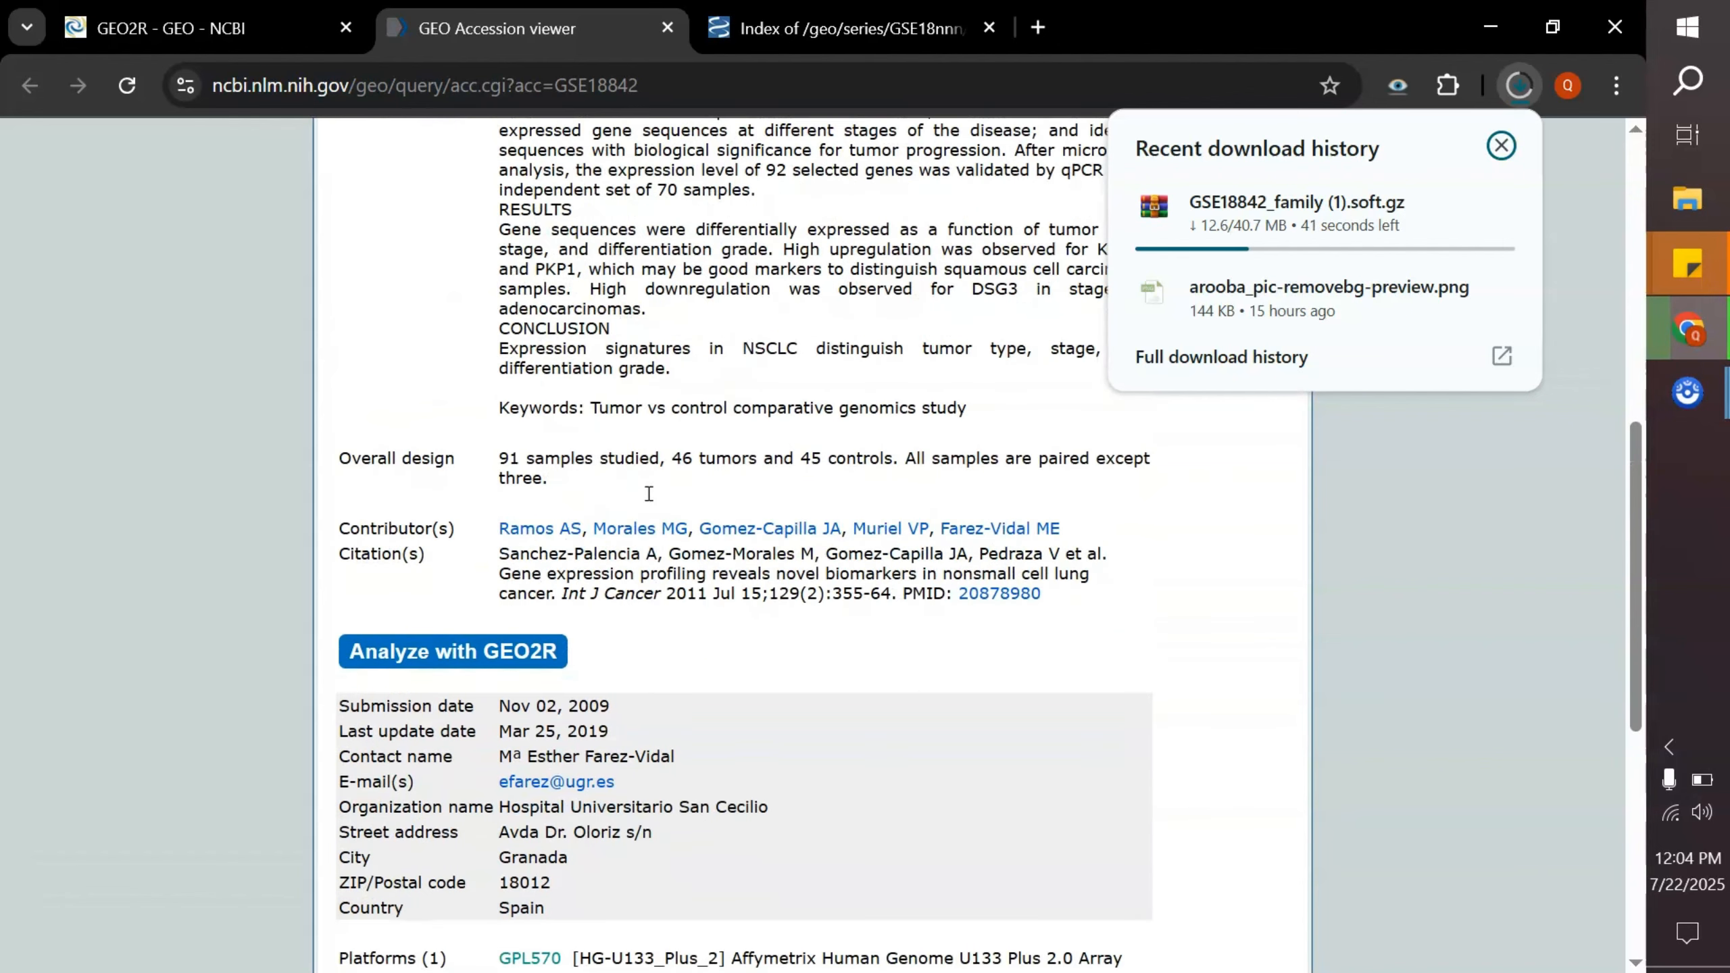
scroll(648, 494, down, 3)
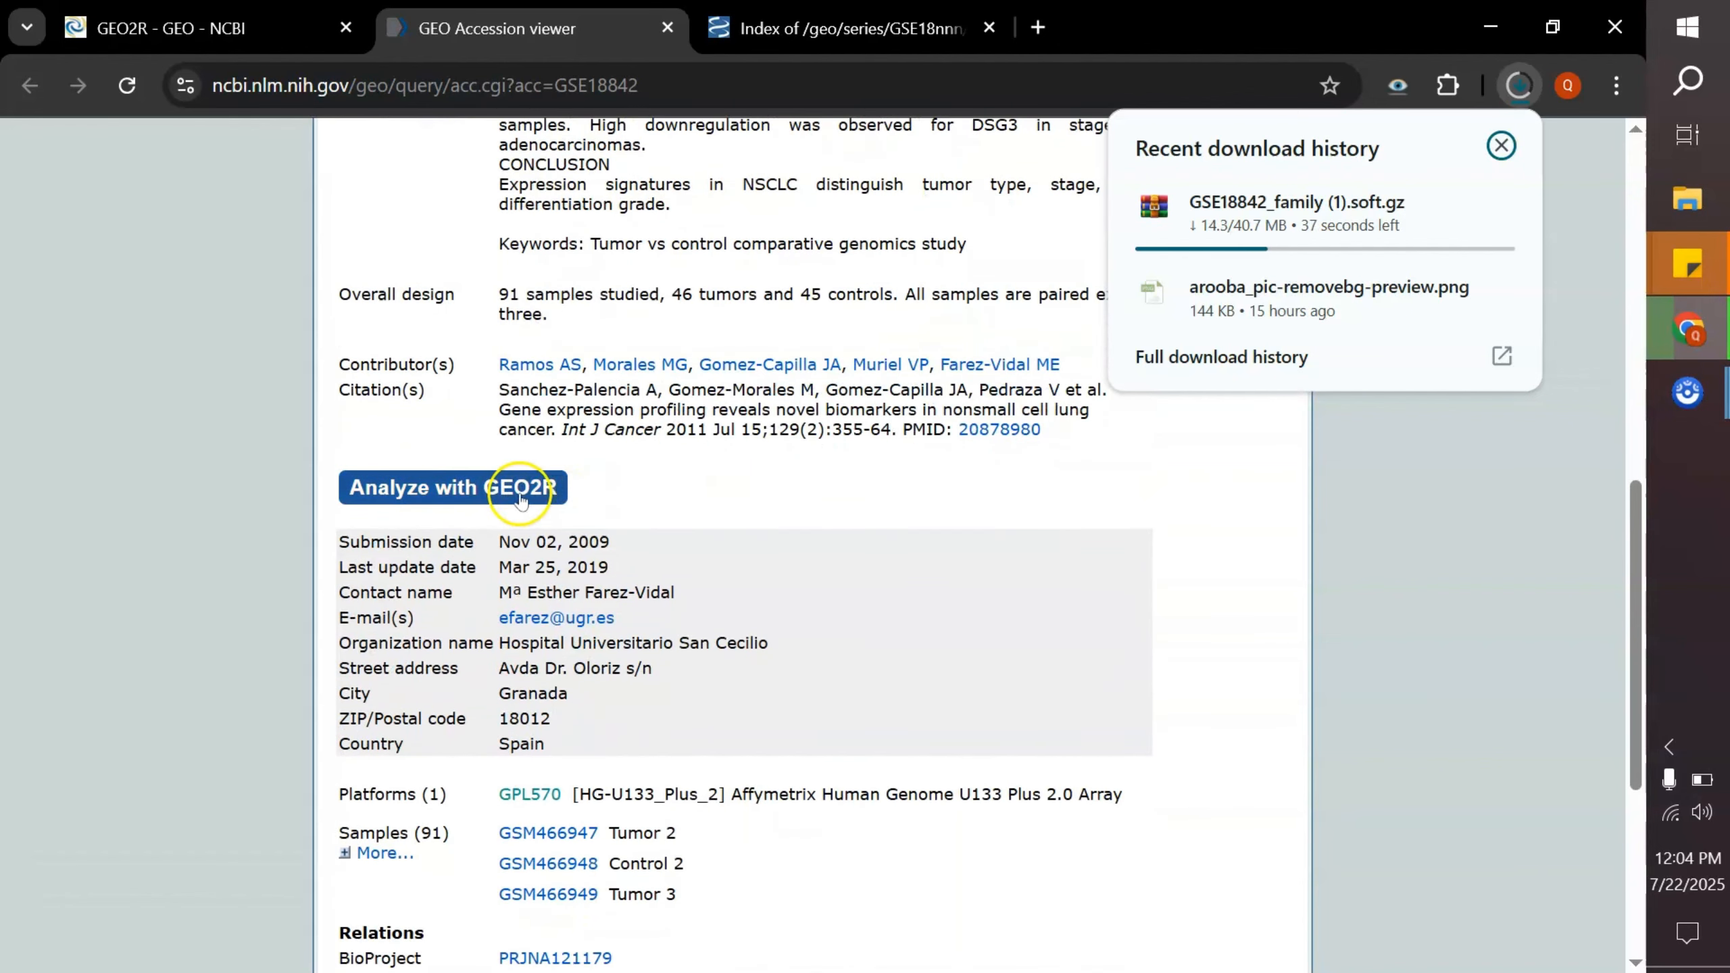
click(482, 488)
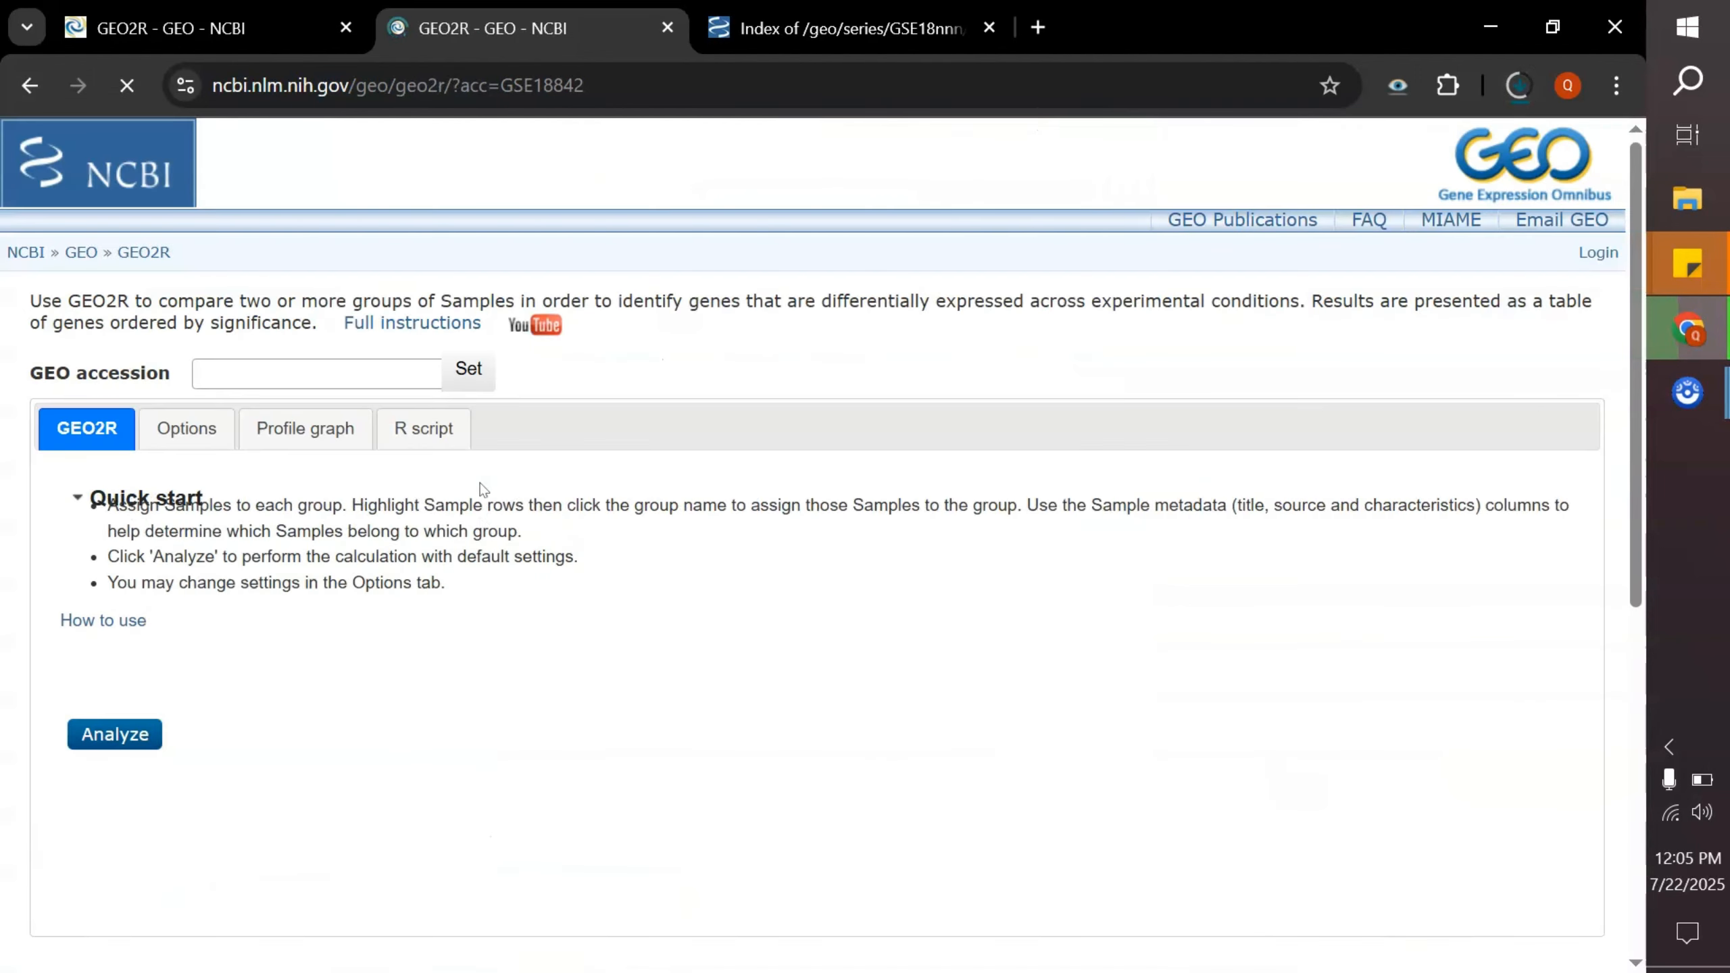
- Define two sample groups named Control and Tumor for the GSE18842 samples
scroll(482, 490, down, 3)
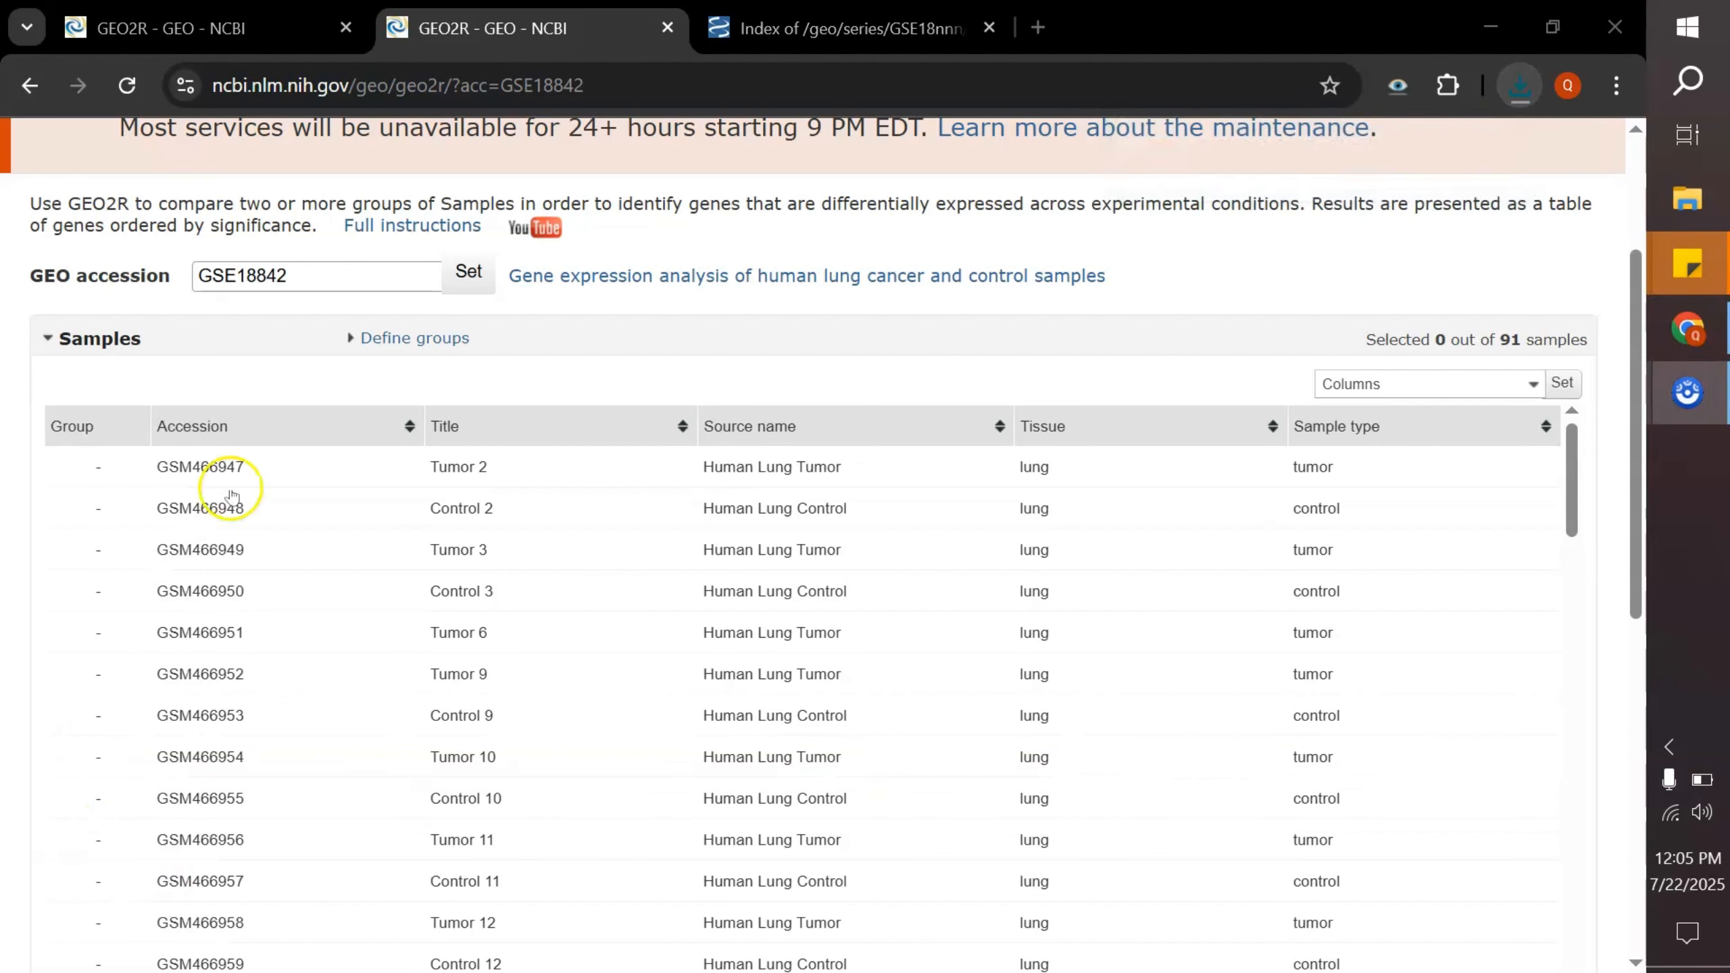
click(404, 339)
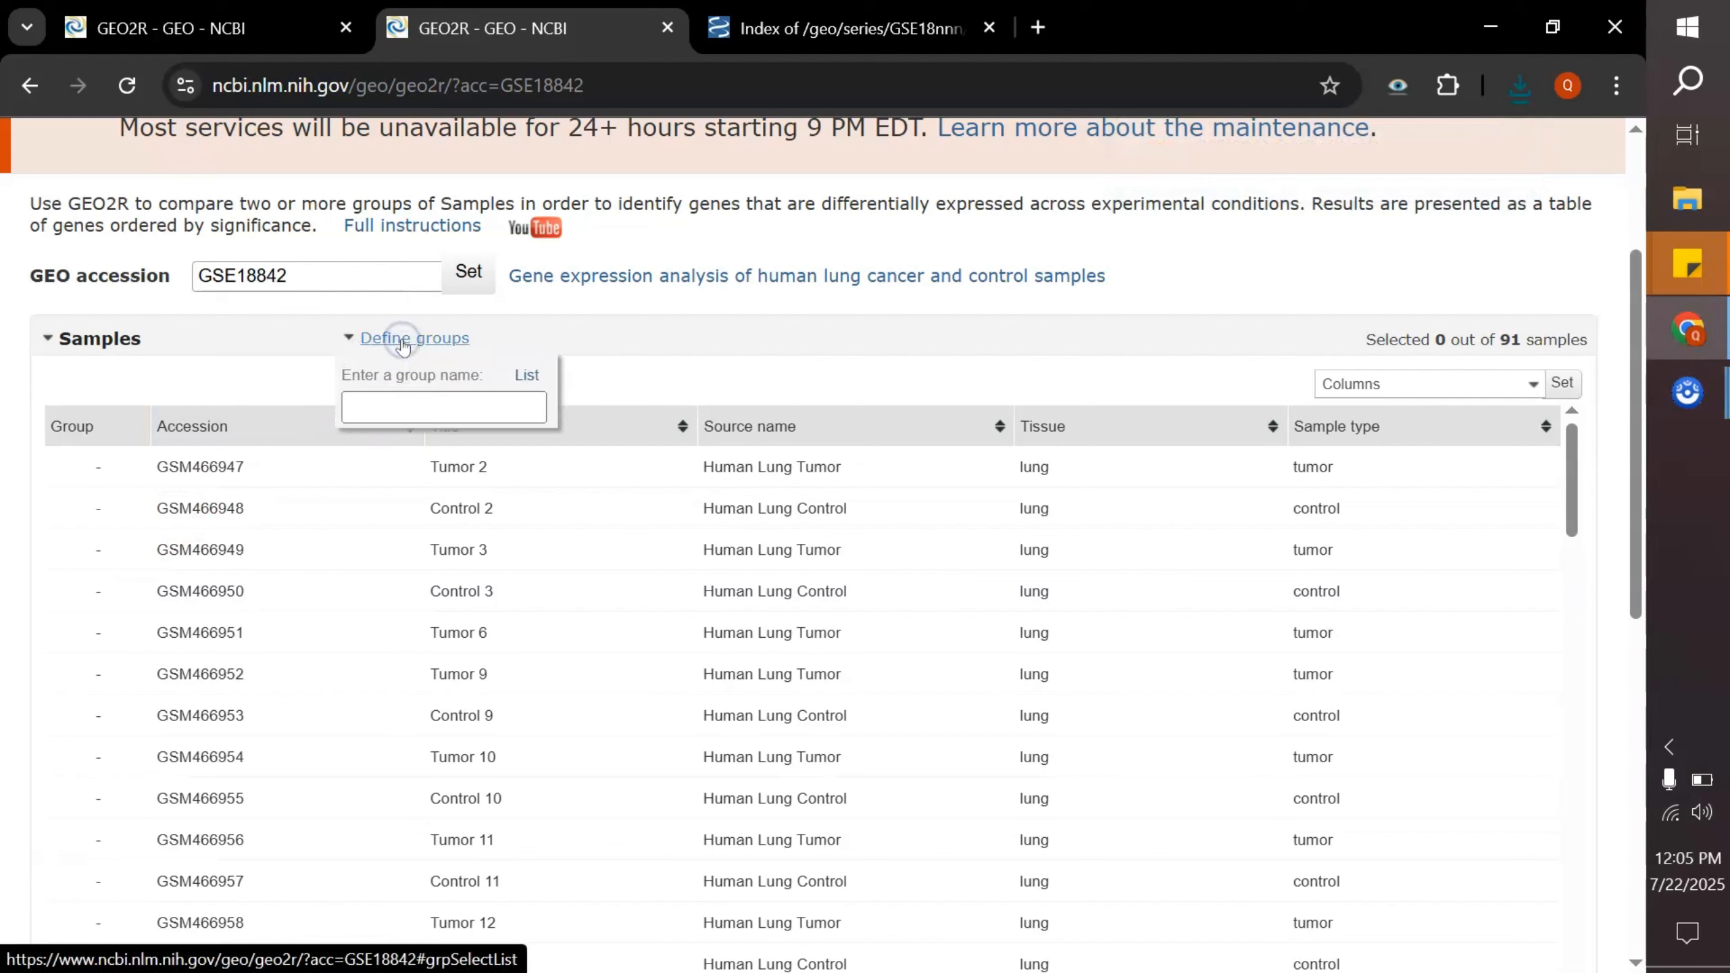
click(409, 403)
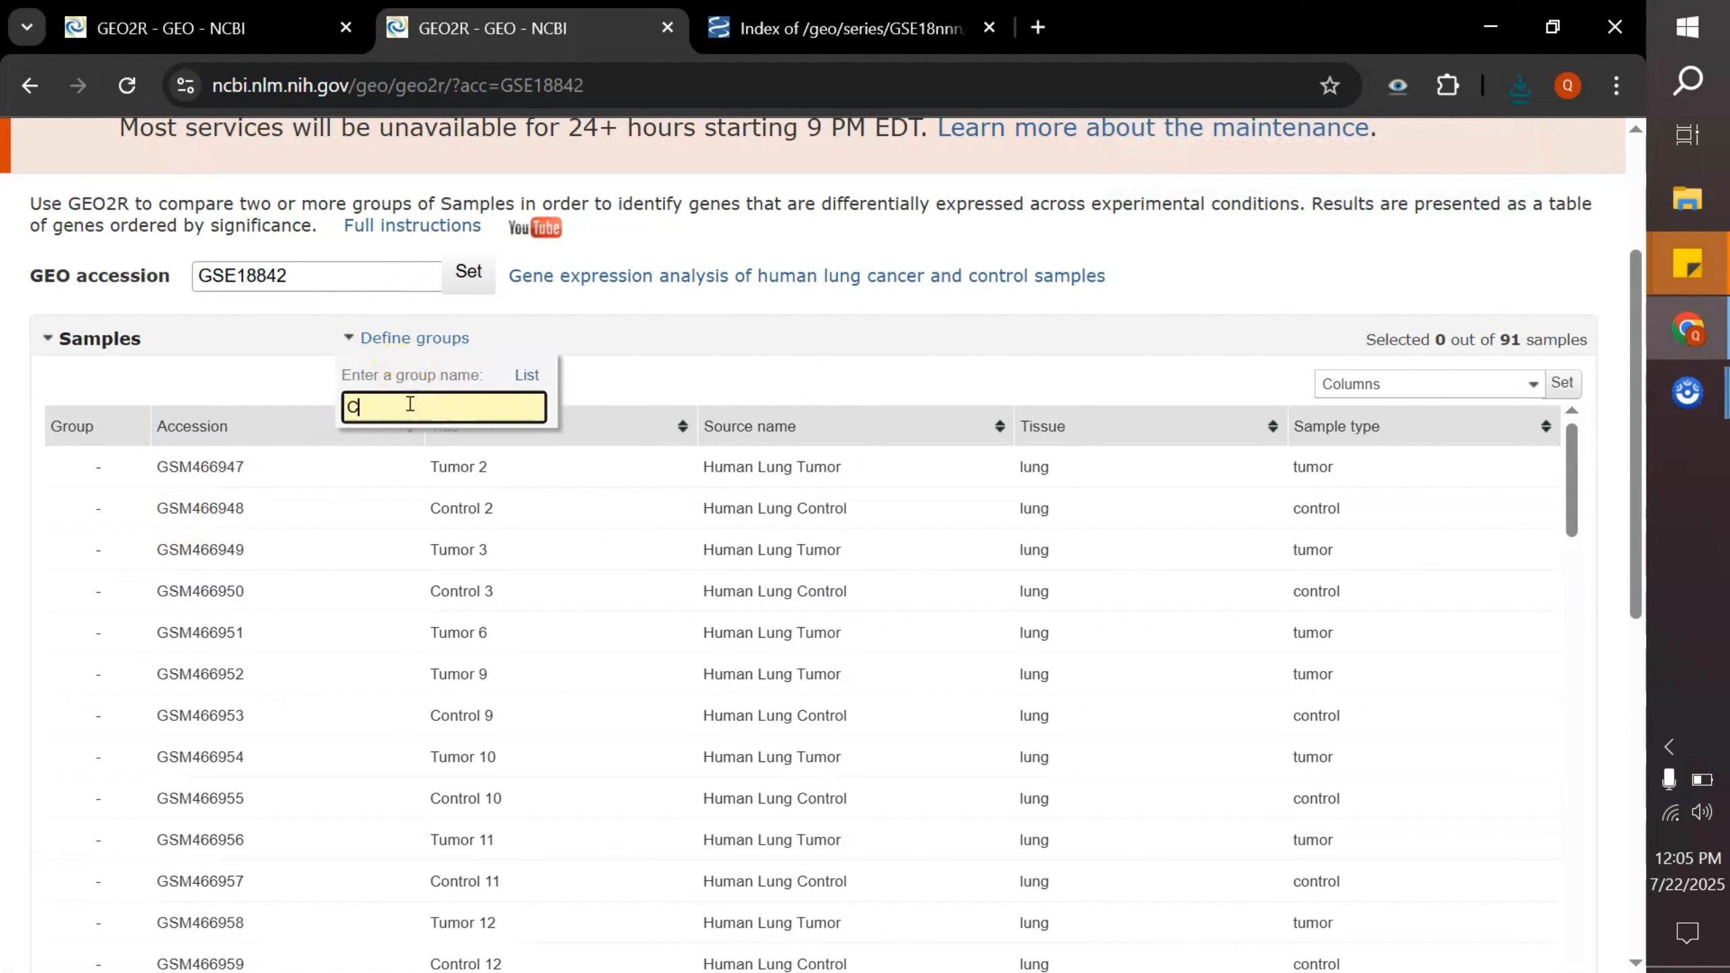
key(Return)
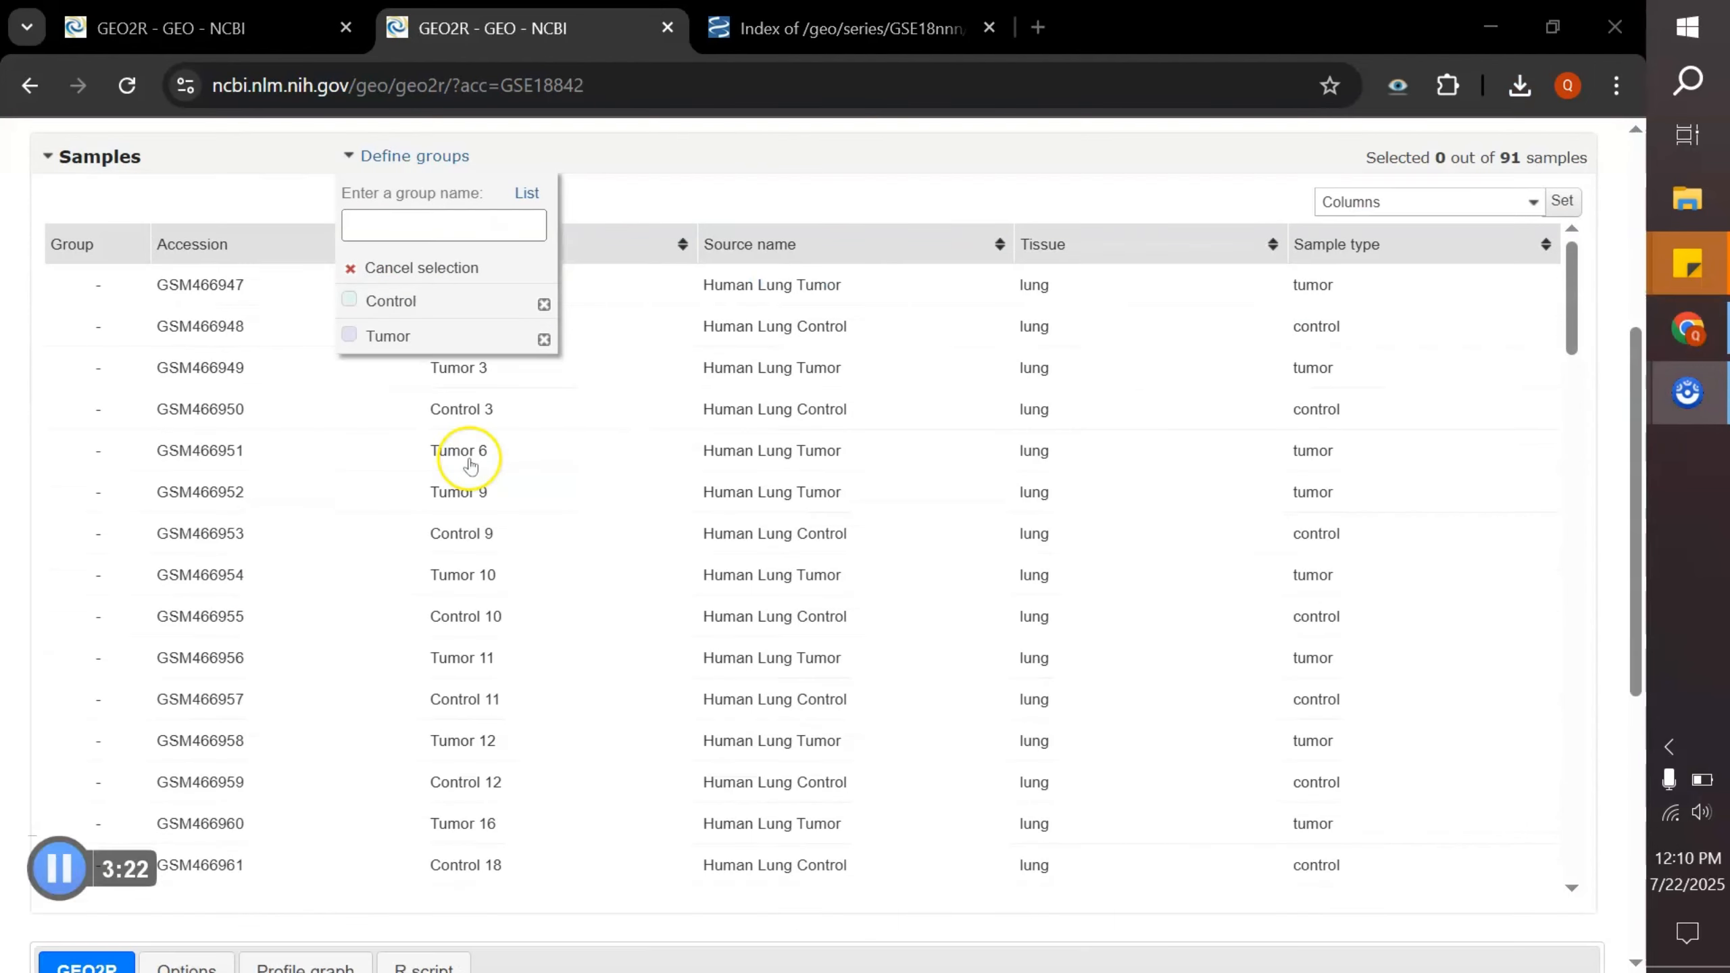
- Sort the samples by source name and assign all Human Lung Control samples, GSM466948 through GSM467037, to the Control group
scroll(349, 426, up, 2)
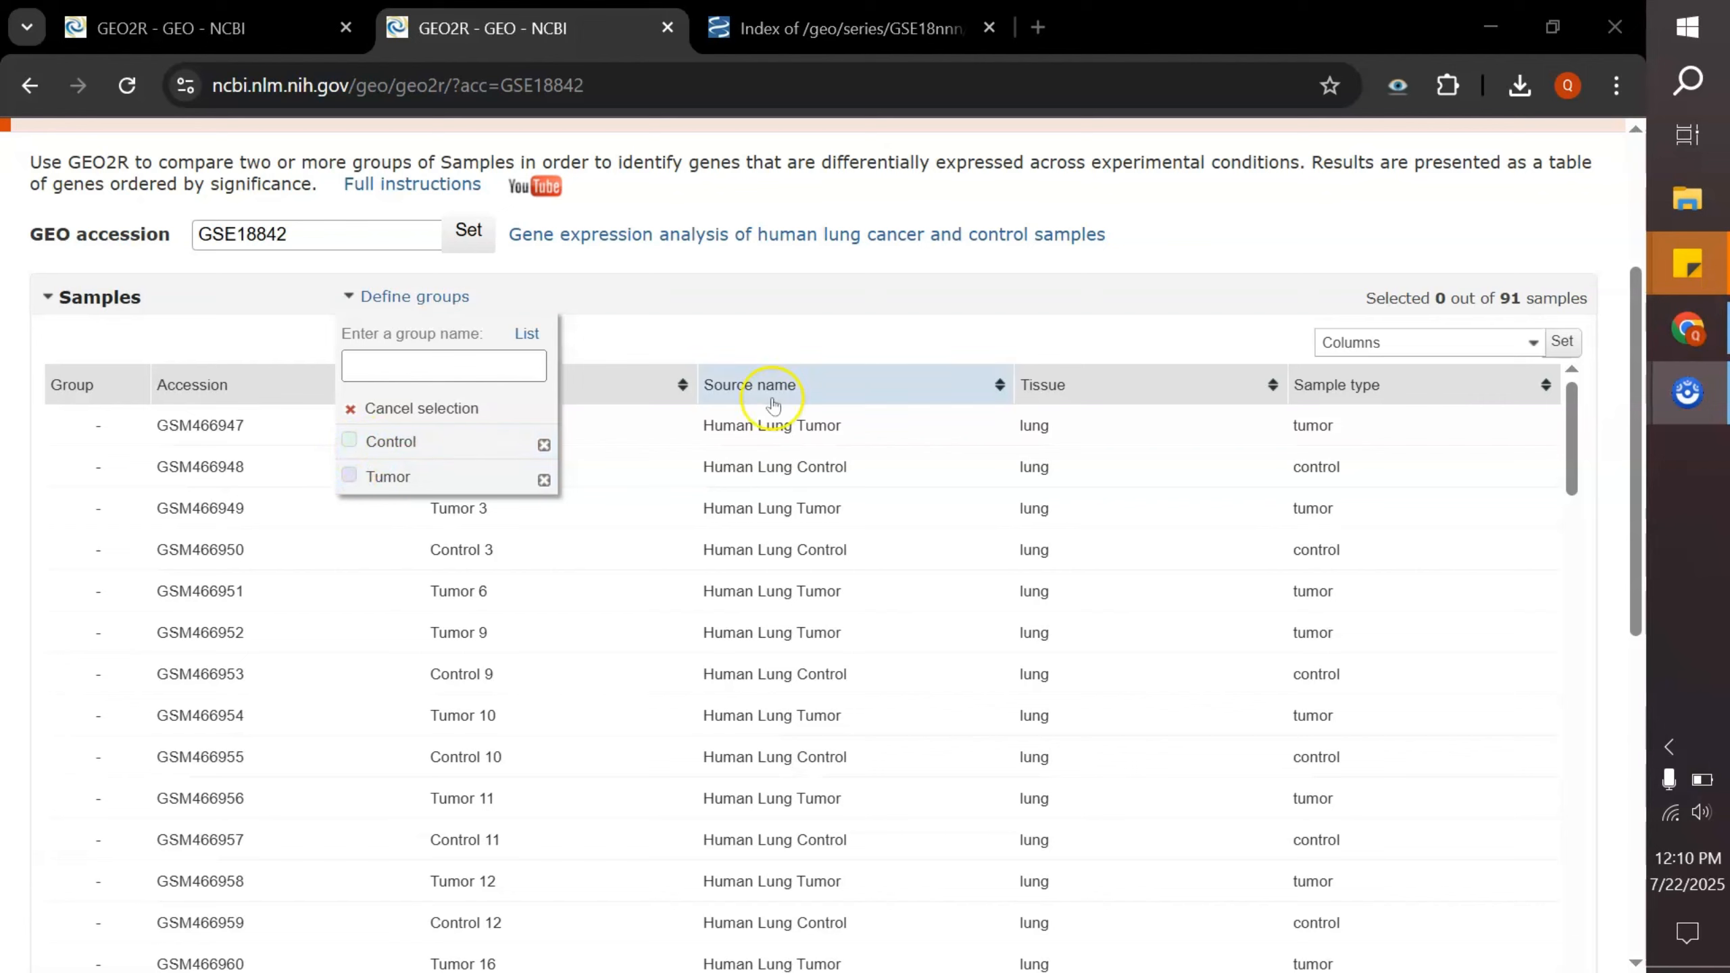
click(805, 390)
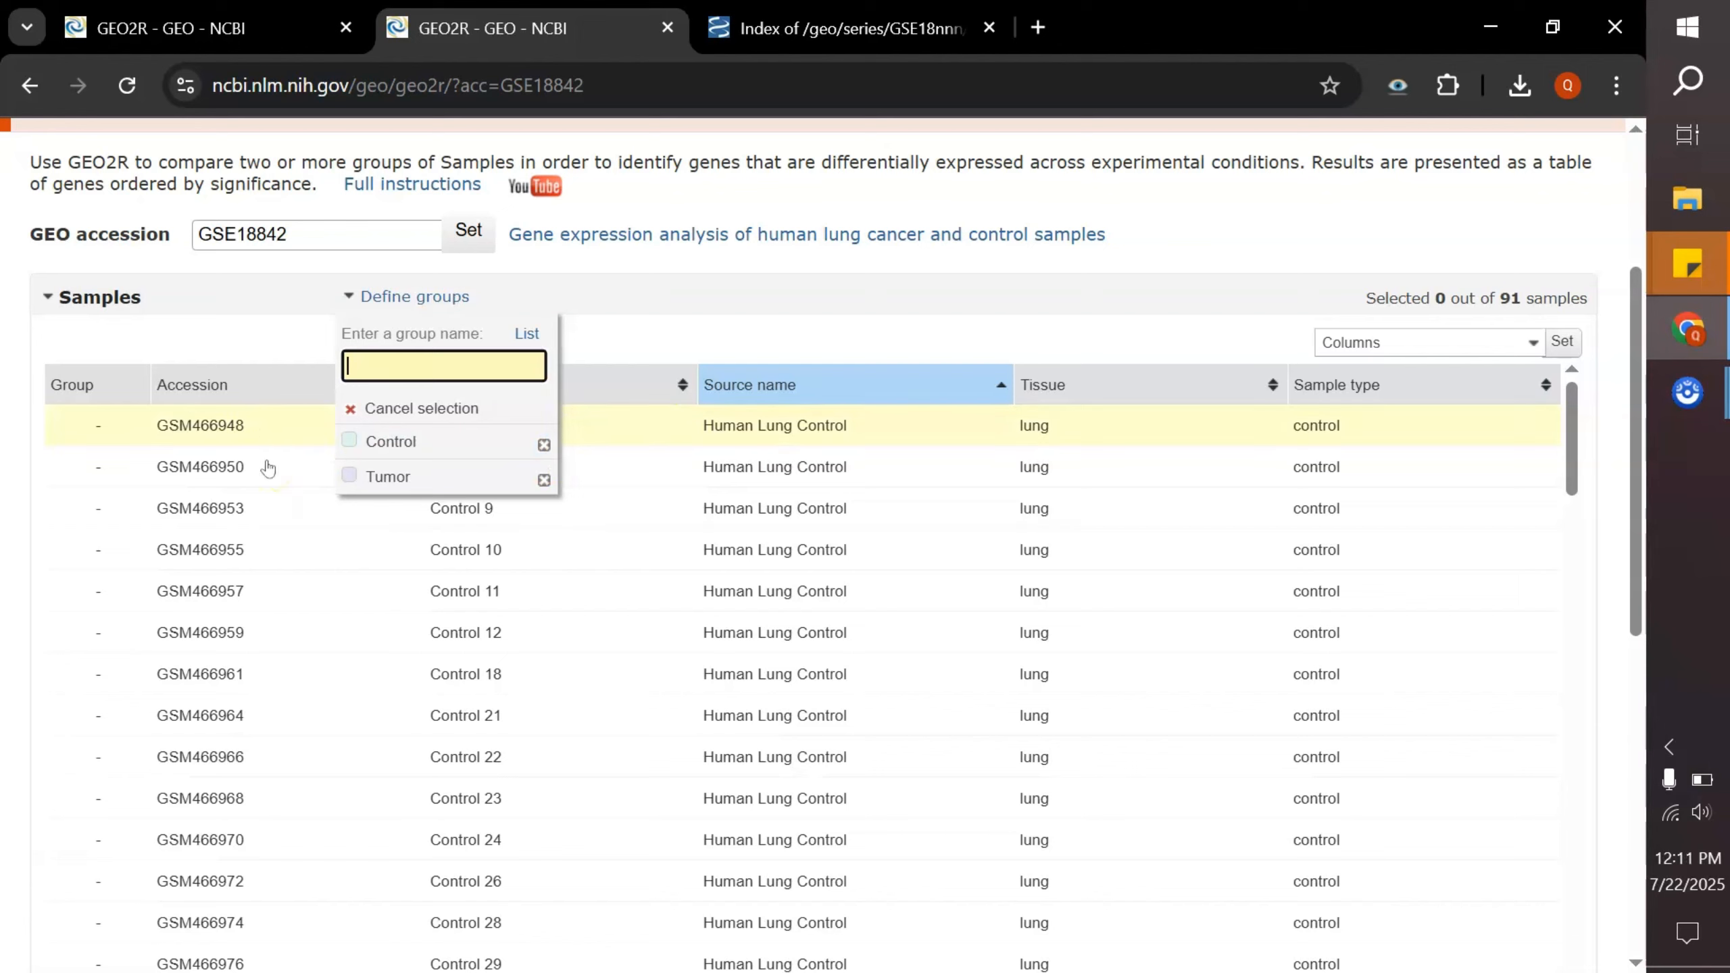
scroll(267, 468, down, 10)
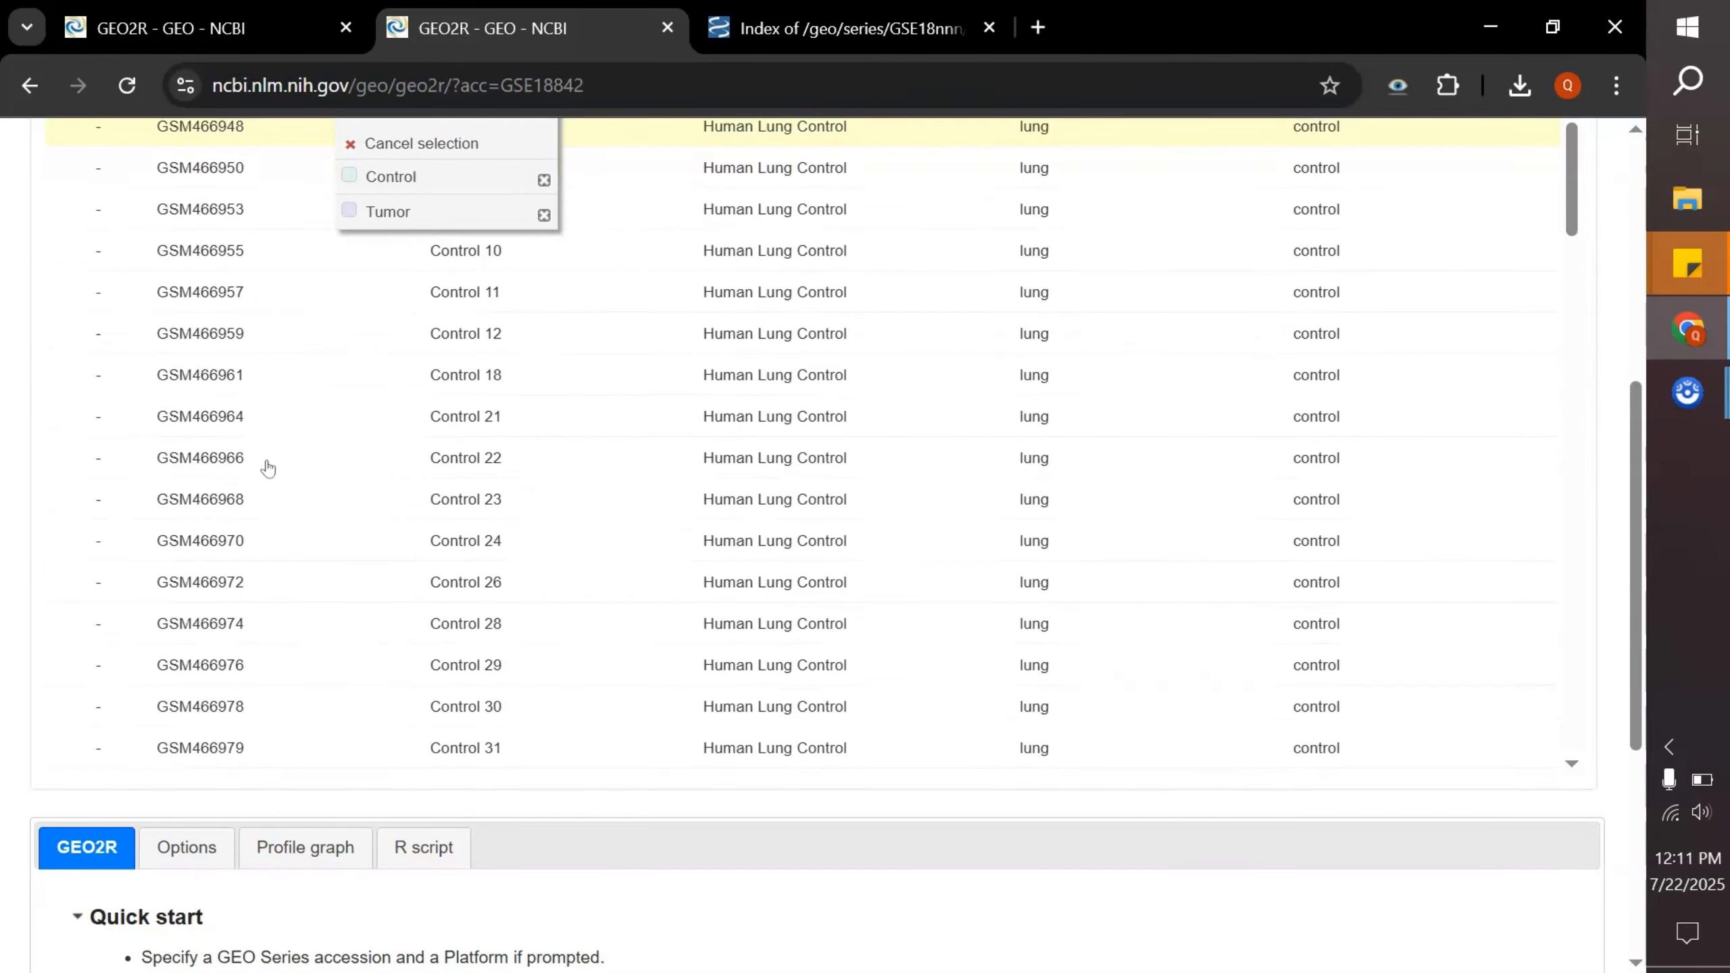
scroll(267, 468, down, 12)
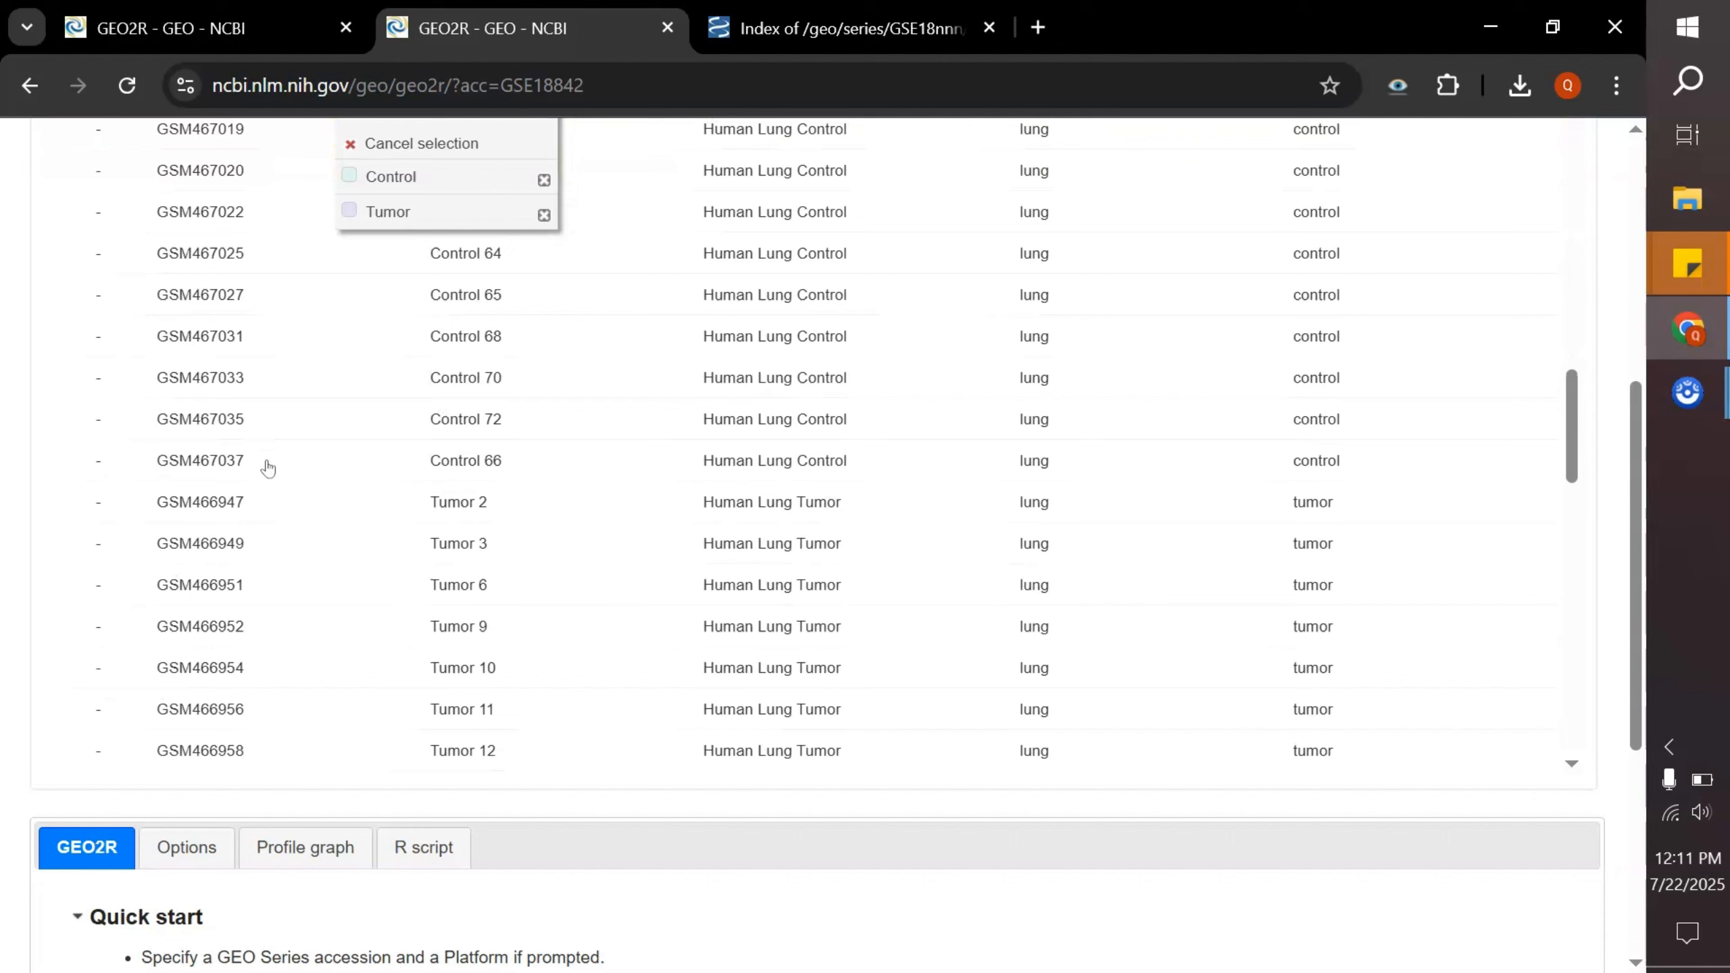
shift+click(196, 457)
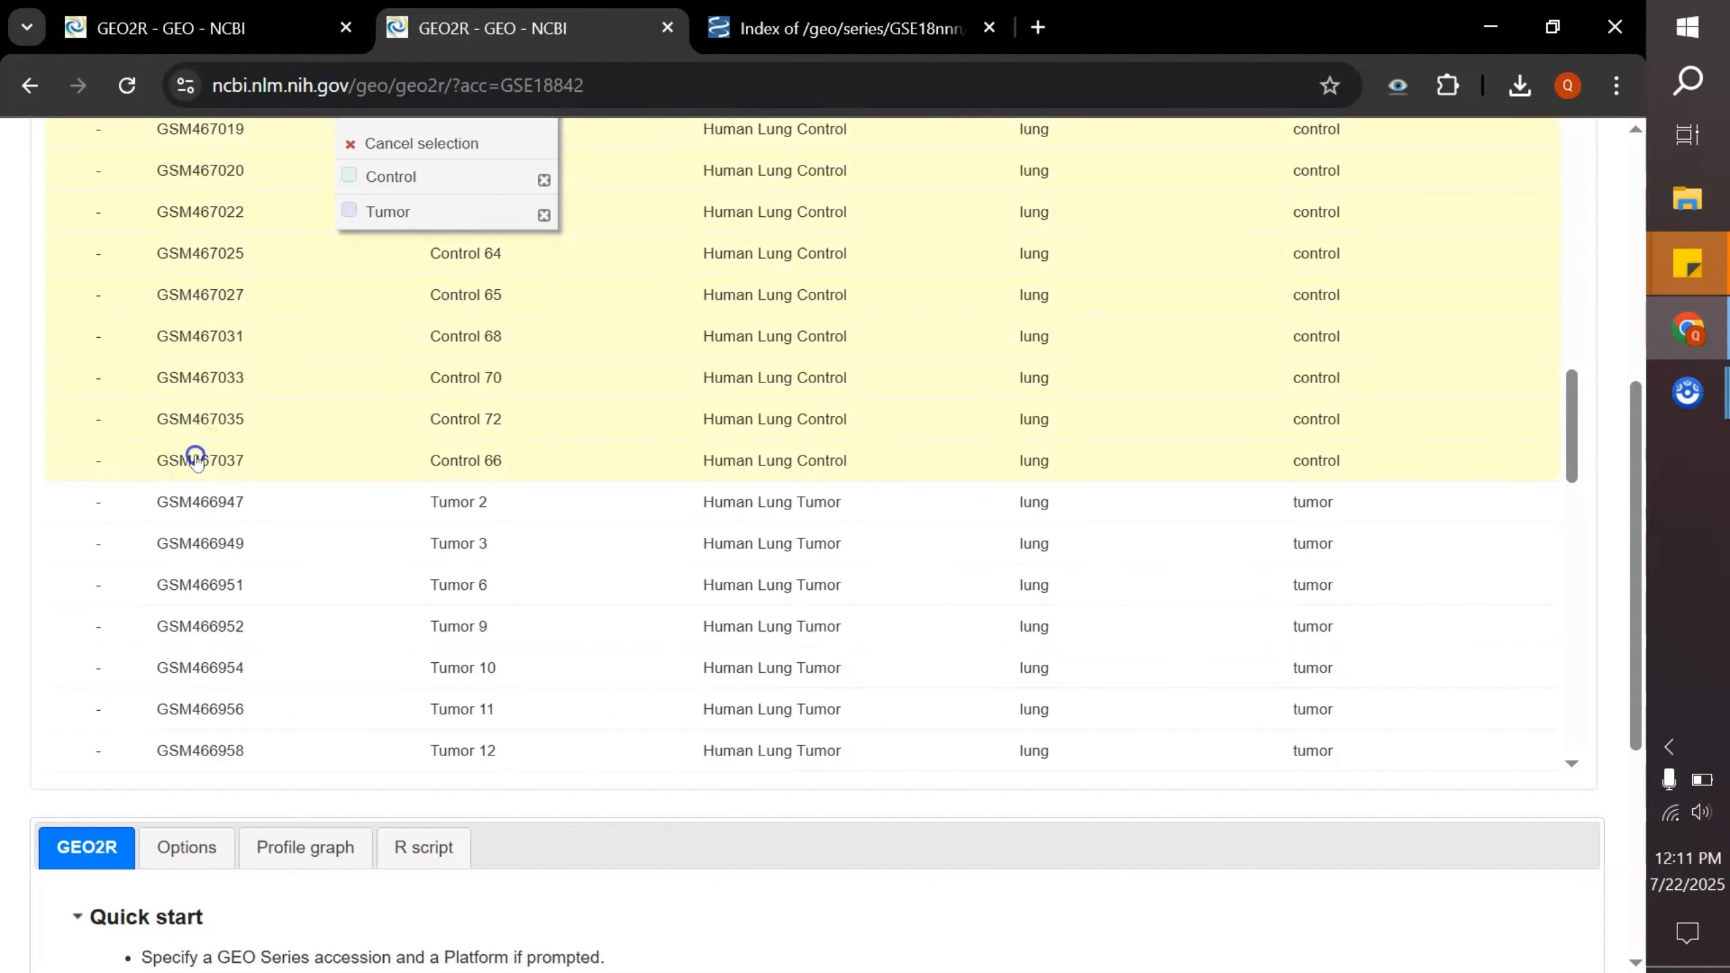
click(371, 193)
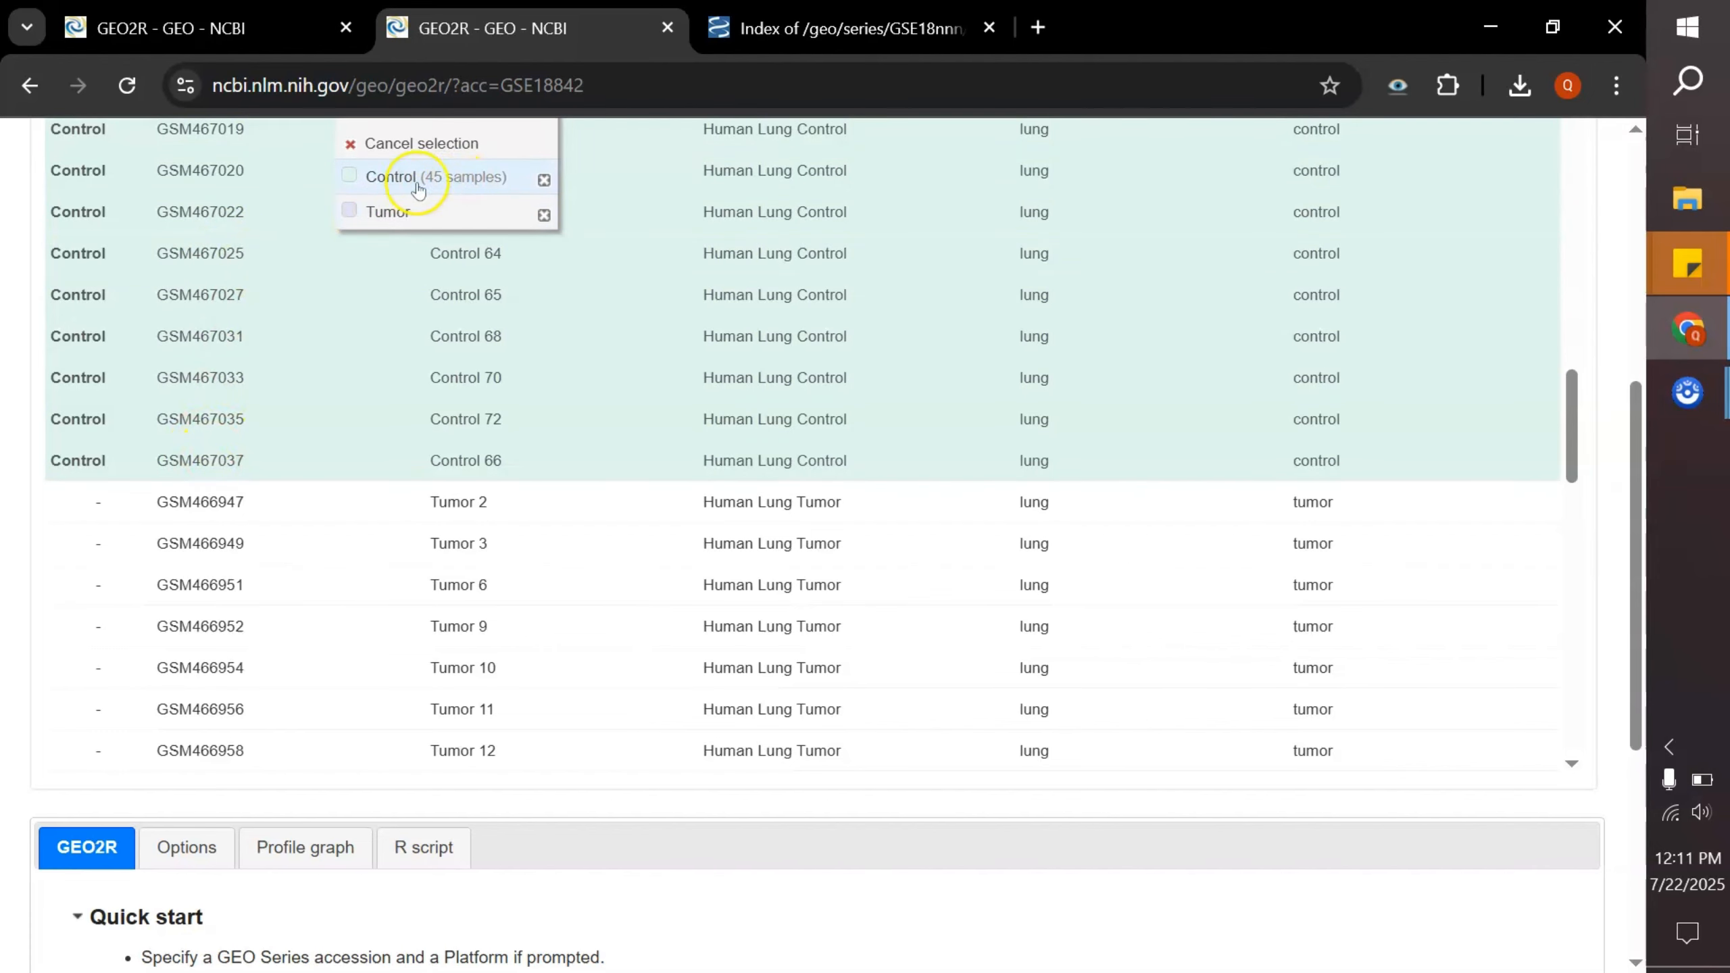
click(222, 27)
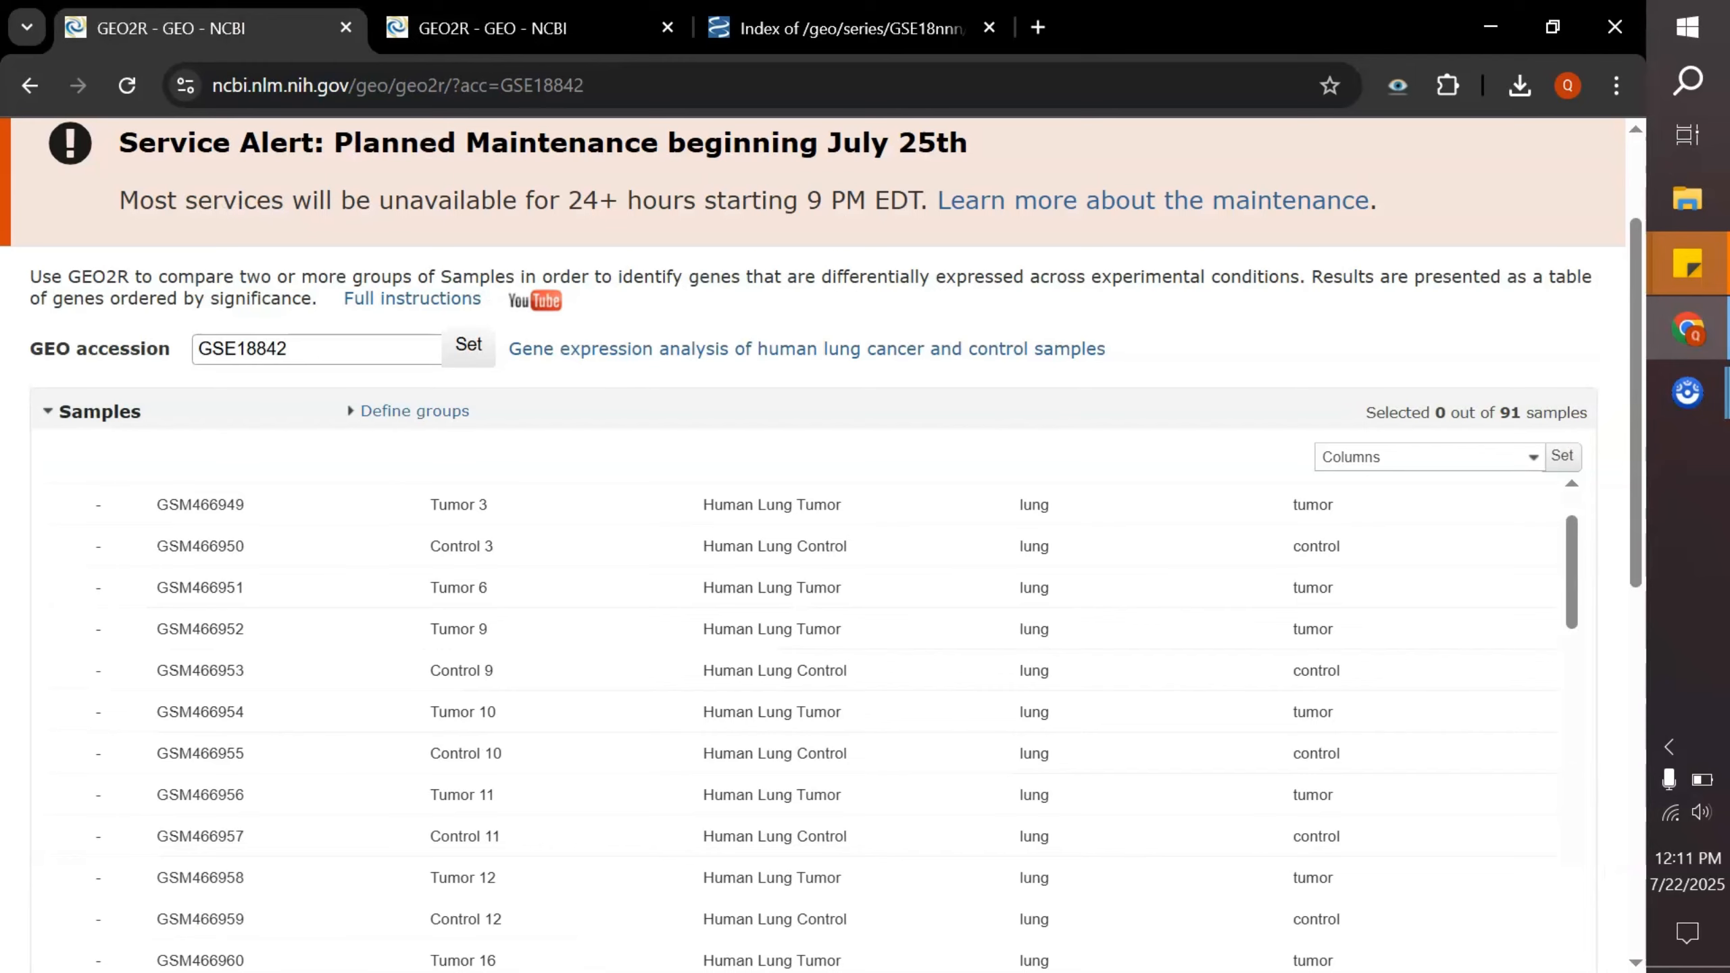
click(492, 28)
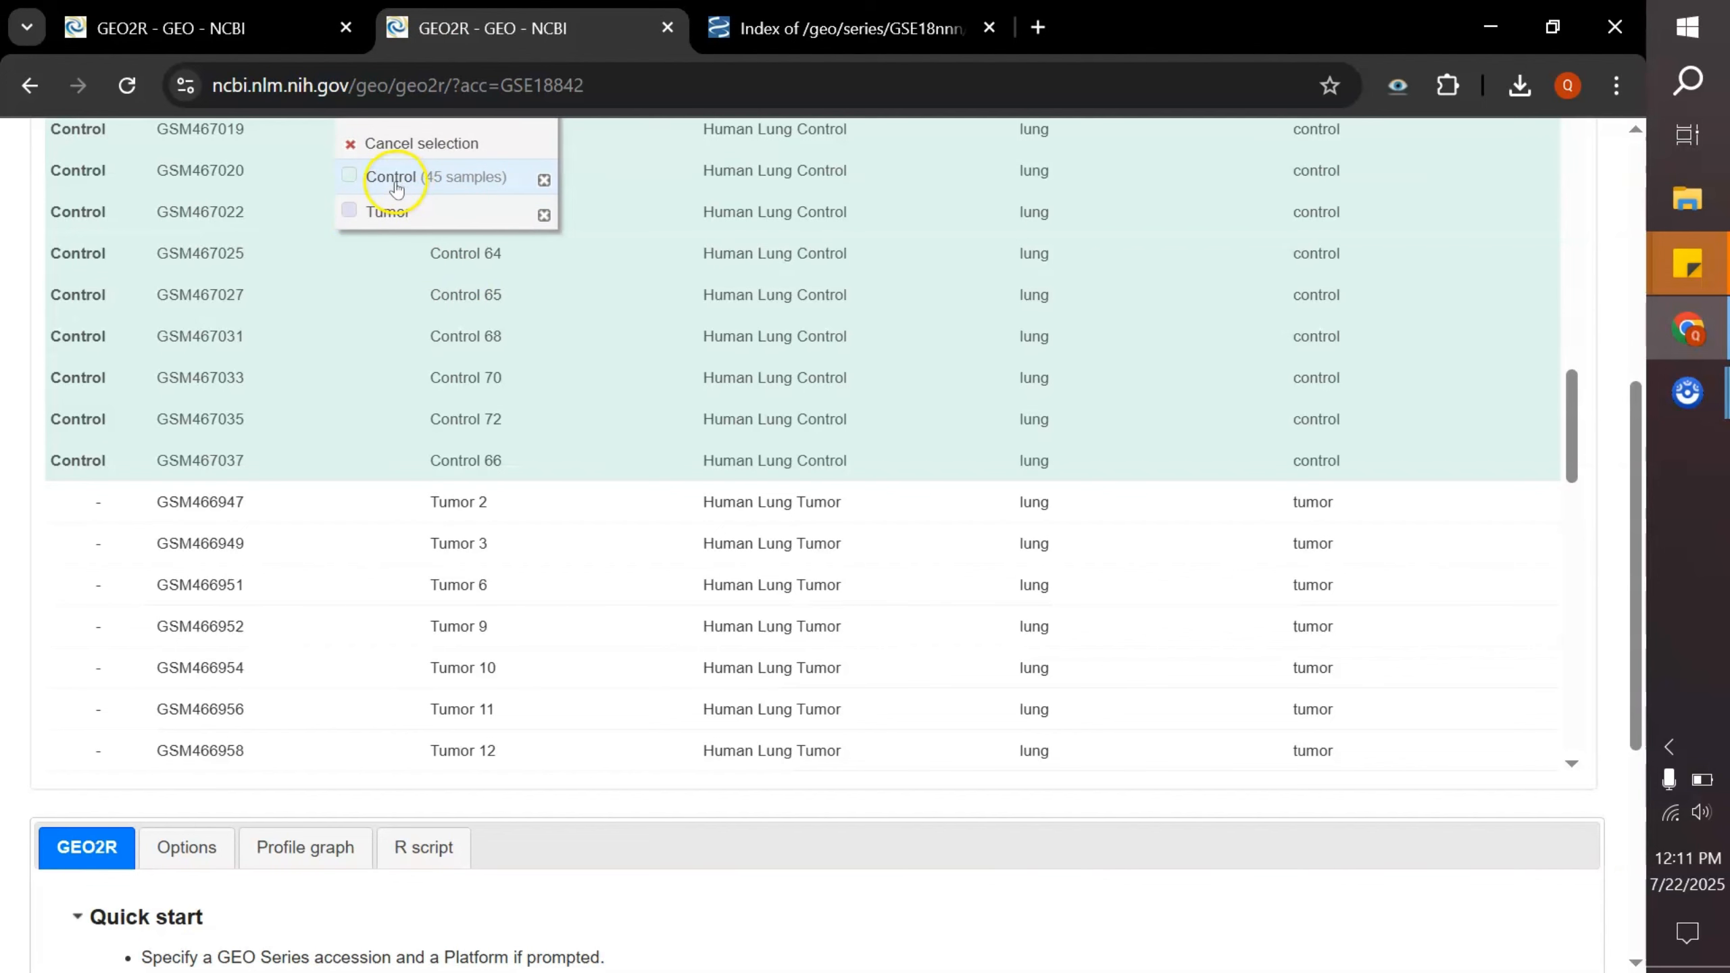
click(402, 208)
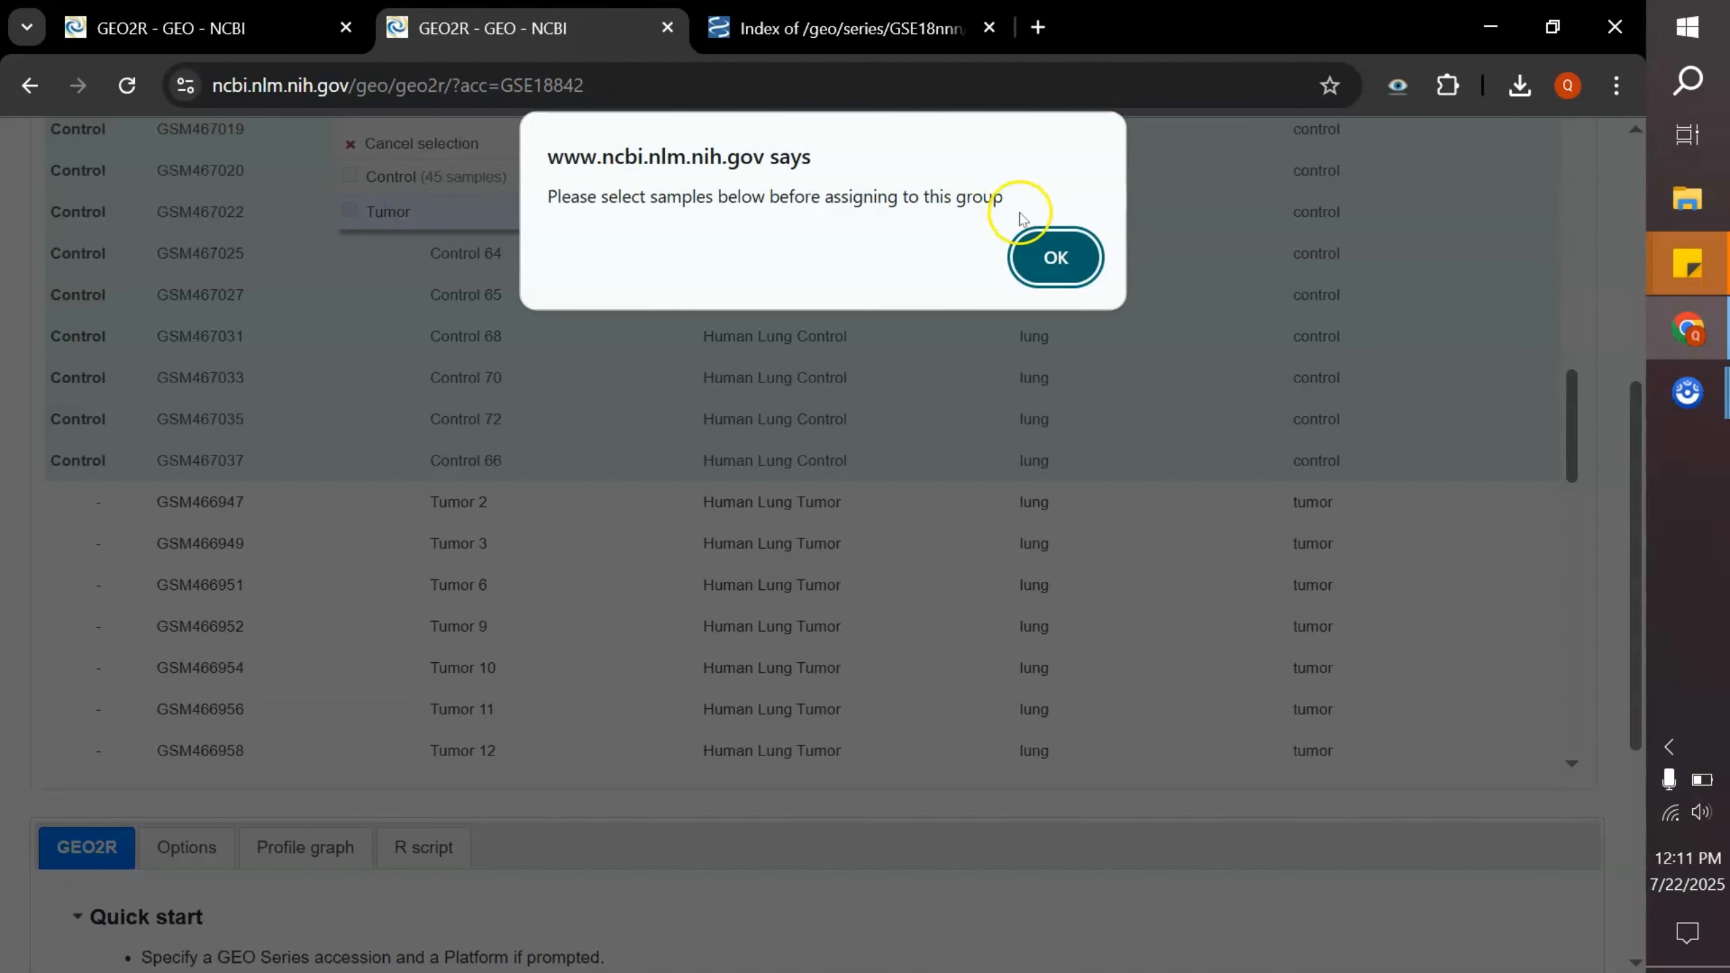
click(1042, 257)
- Assign all Human Lung Tumor samples, GSM466947 through GSM467036, to the Tumor group
click(561, 510)
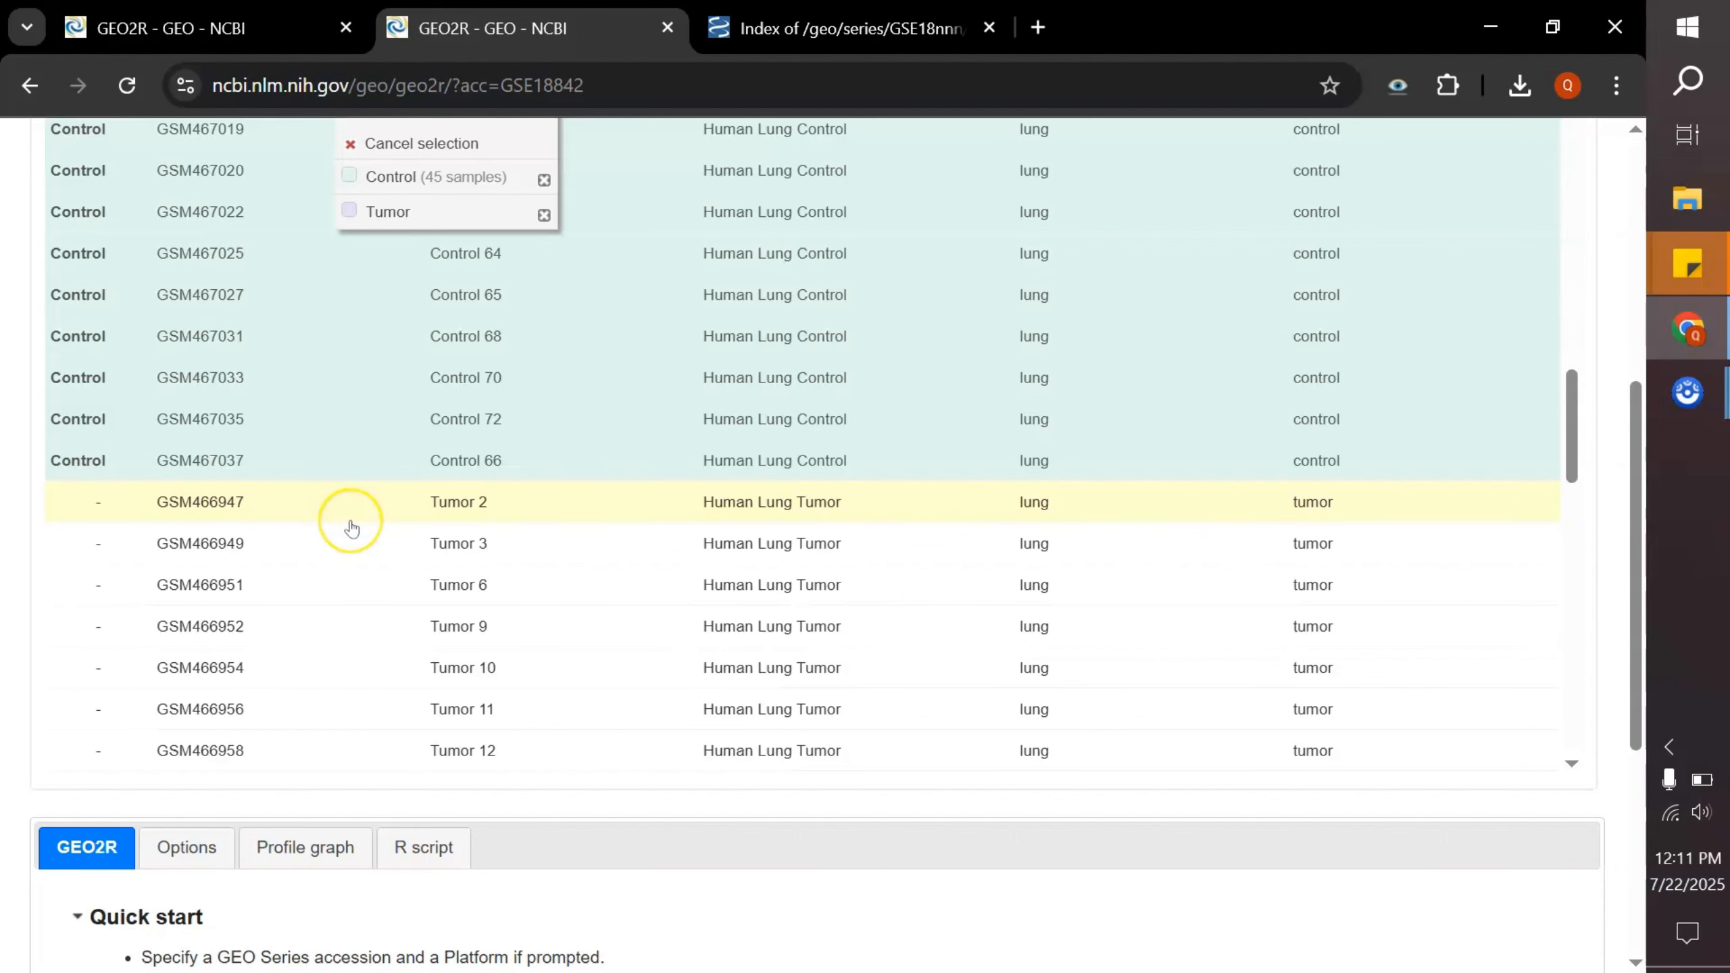
key(shift)
key(shift)
key(shift)
key(shift)
key(shift)
scroll(352, 529, down, 1)
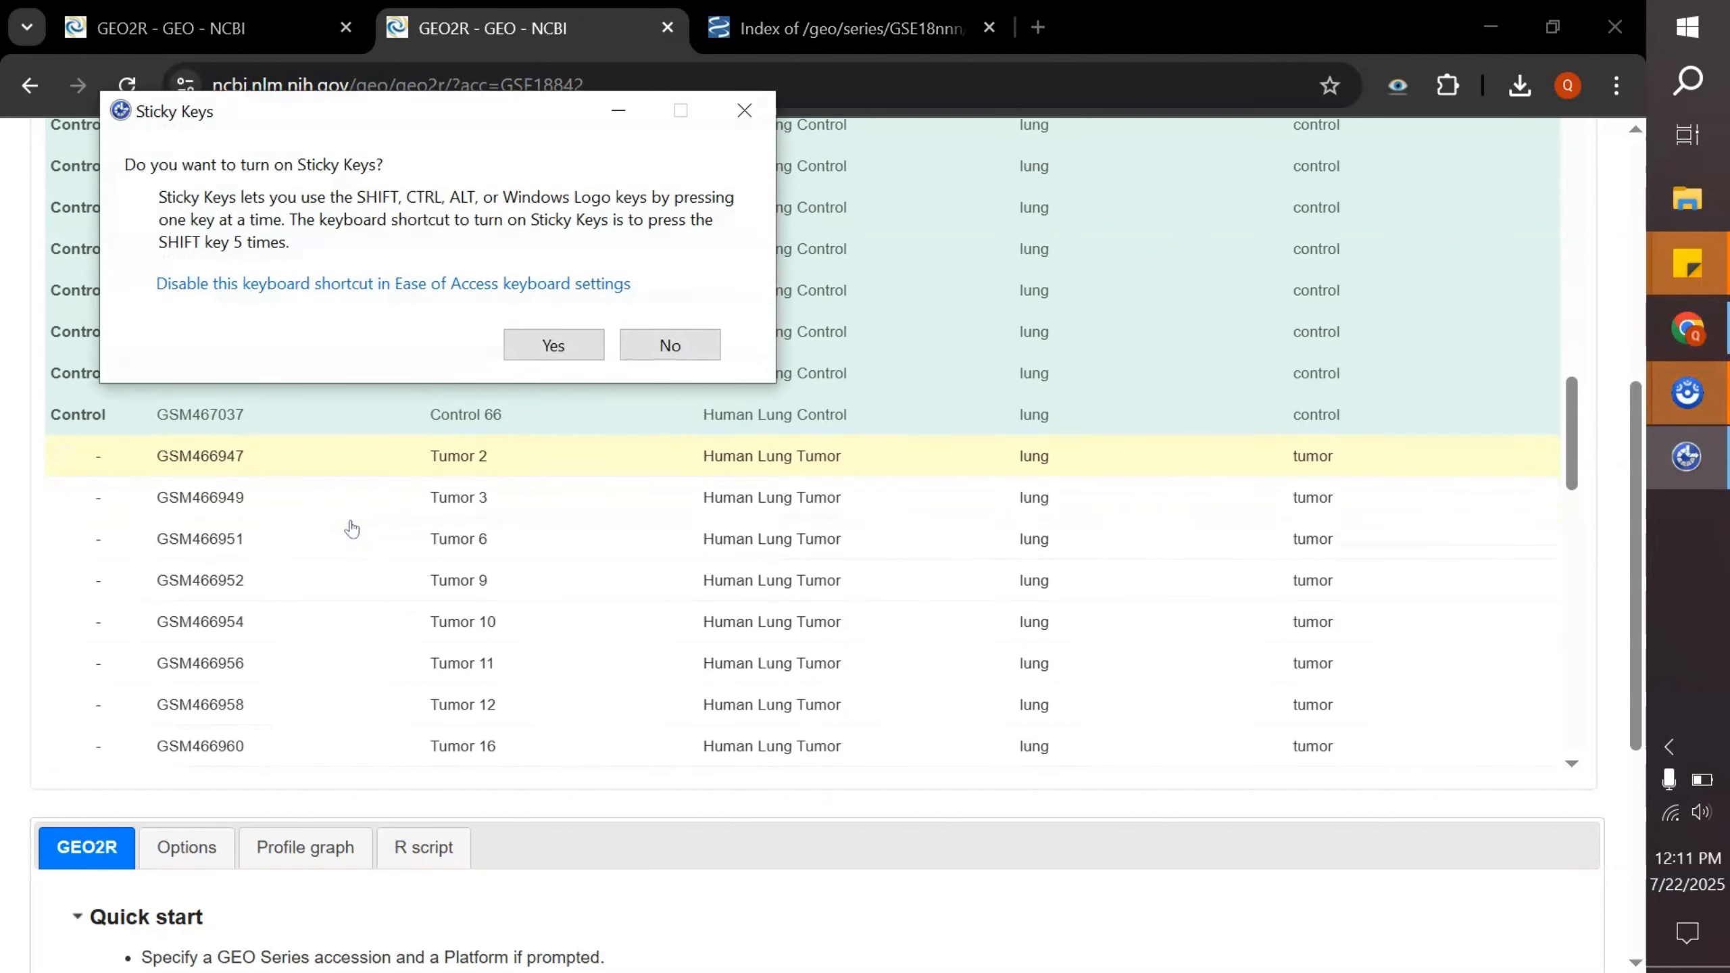
click(668, 344)
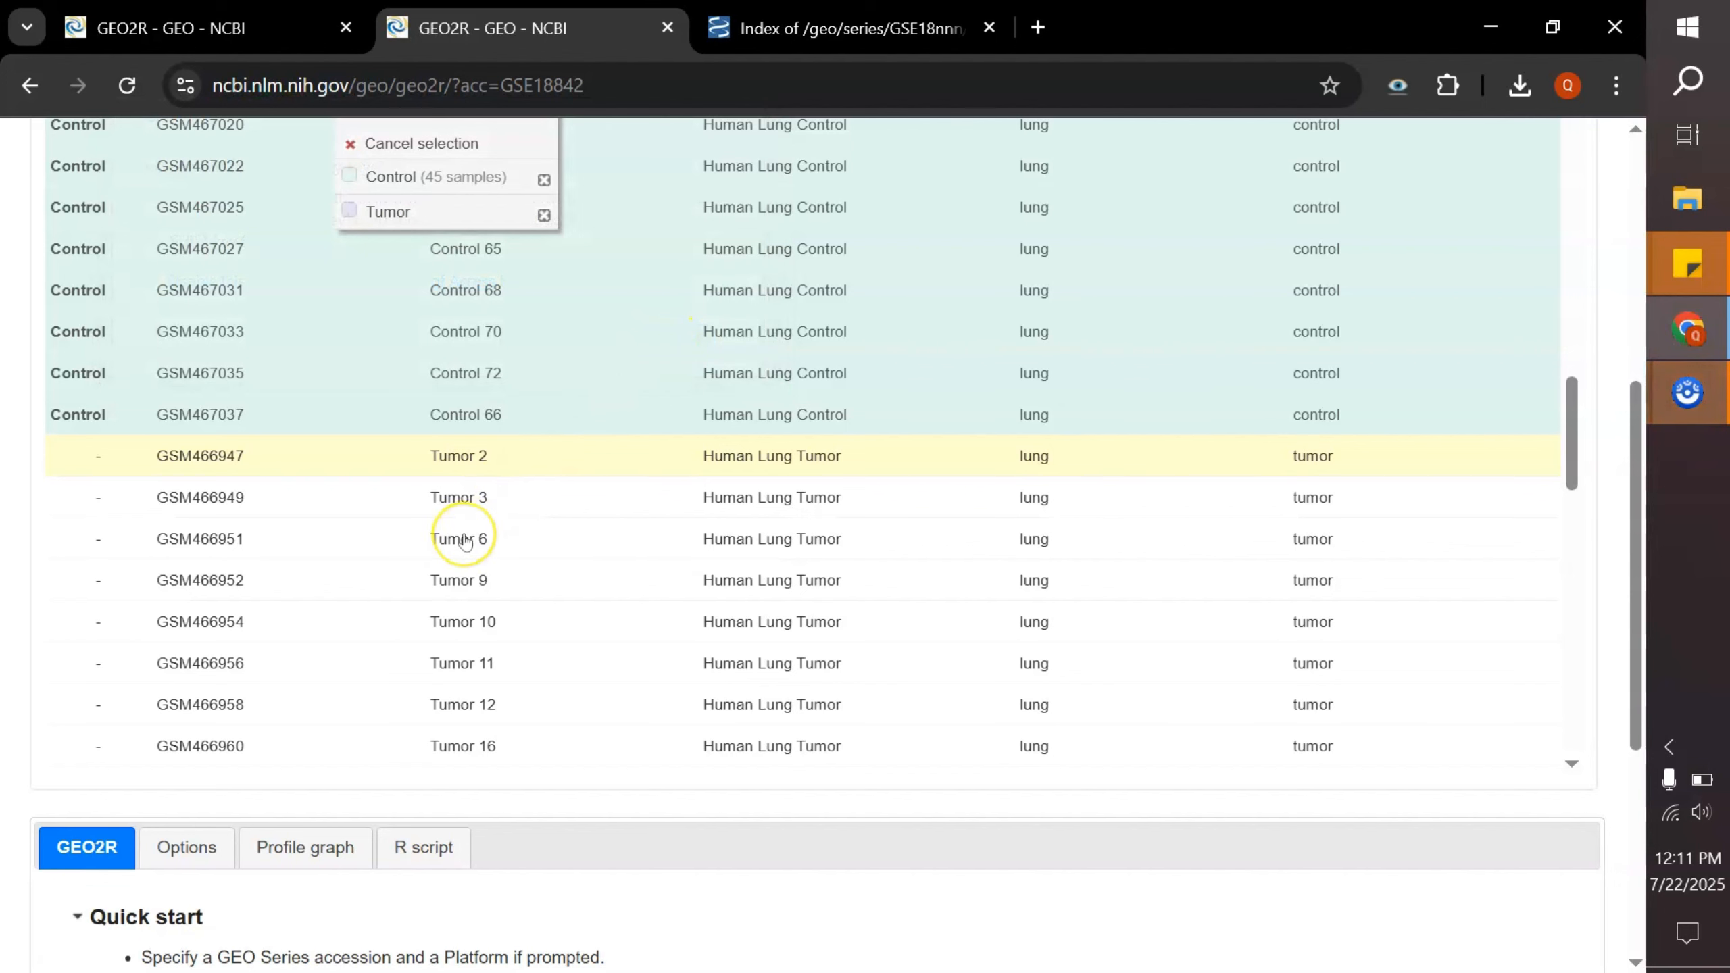
scroll(465, 542, down, 15)
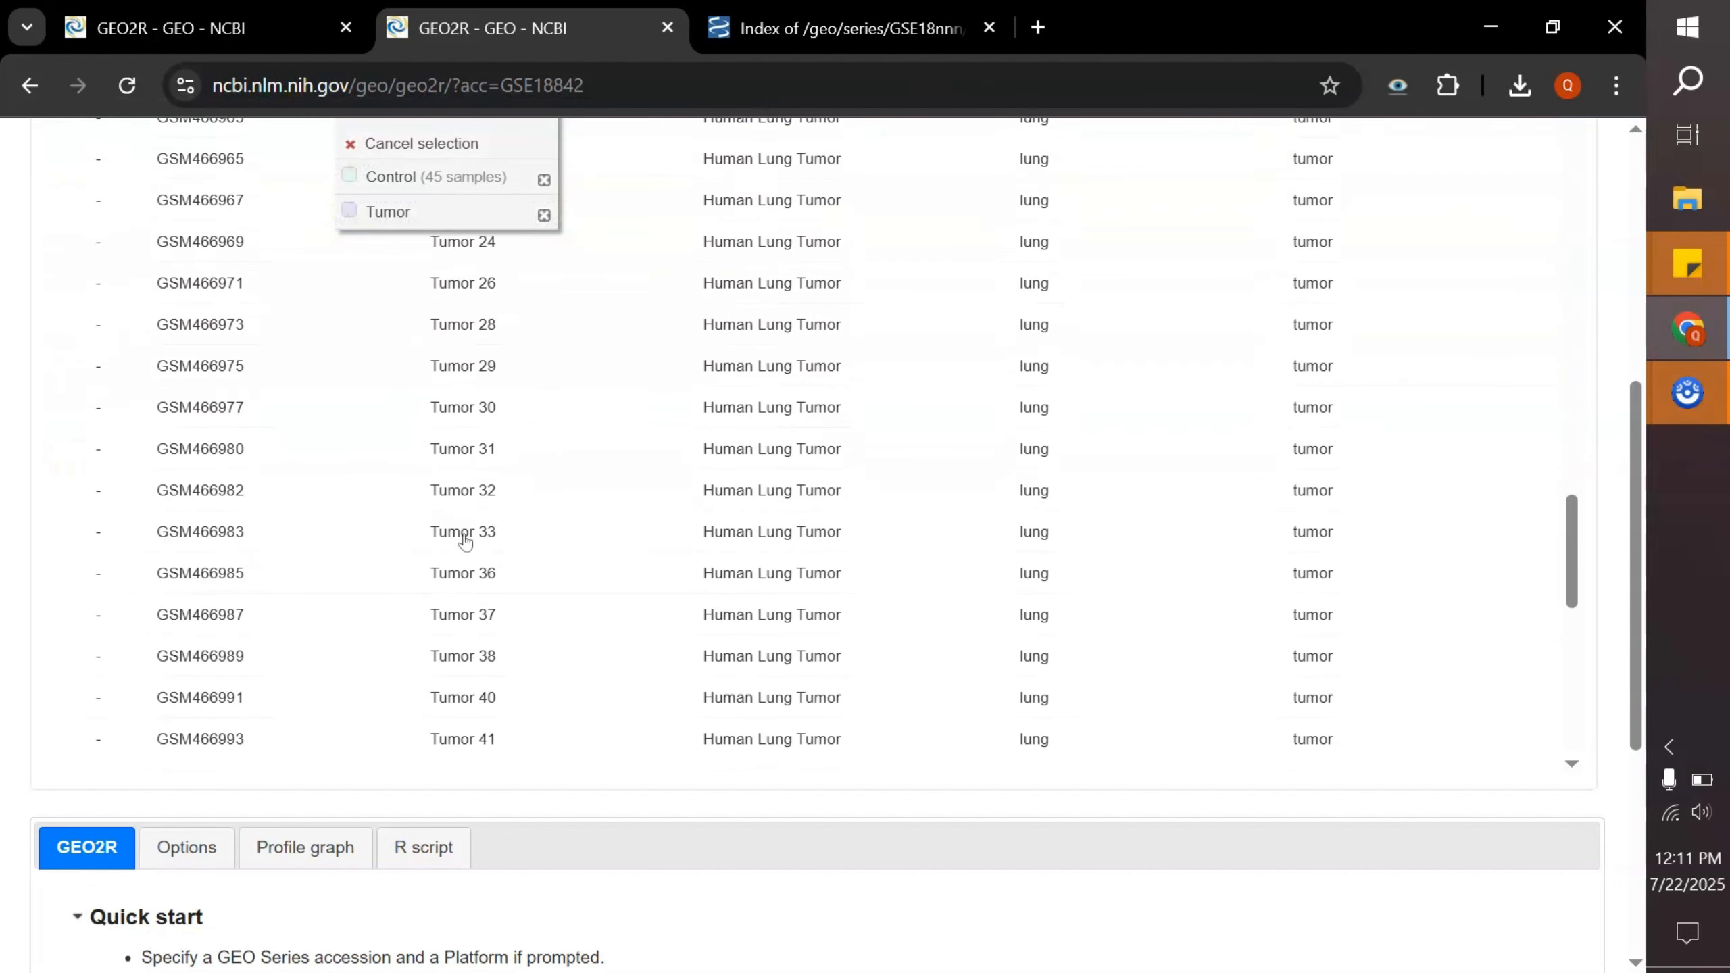
scroll(465, 542, down, 3)
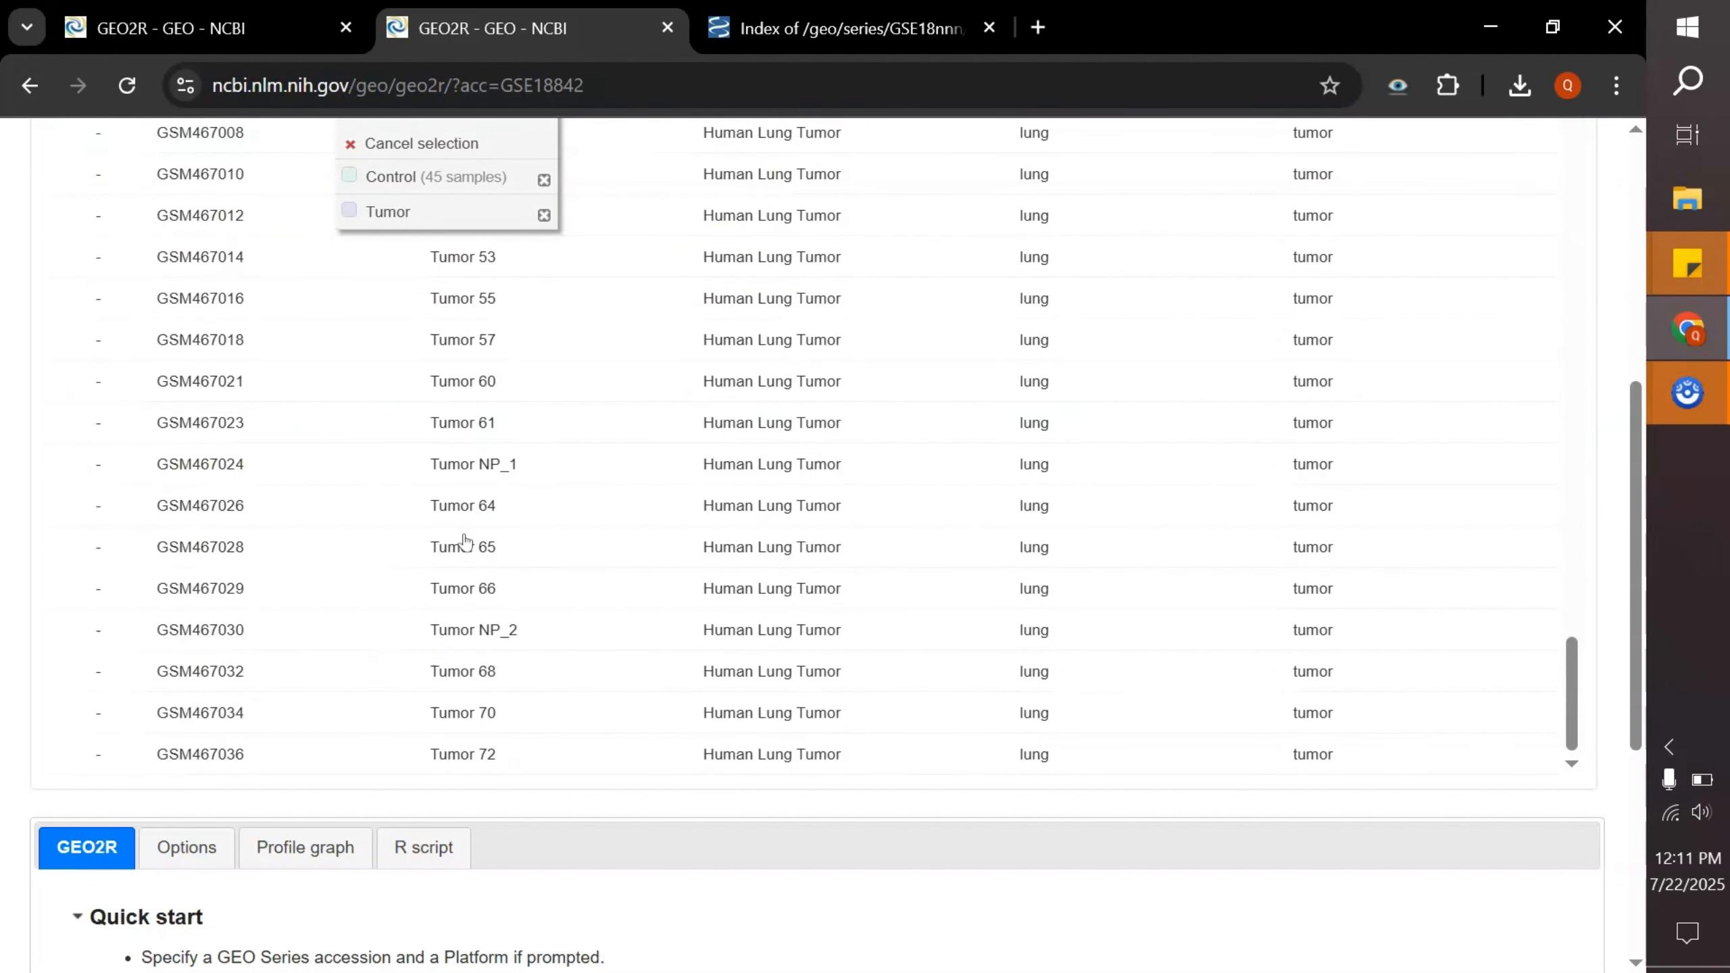
shift+click(359, 752)
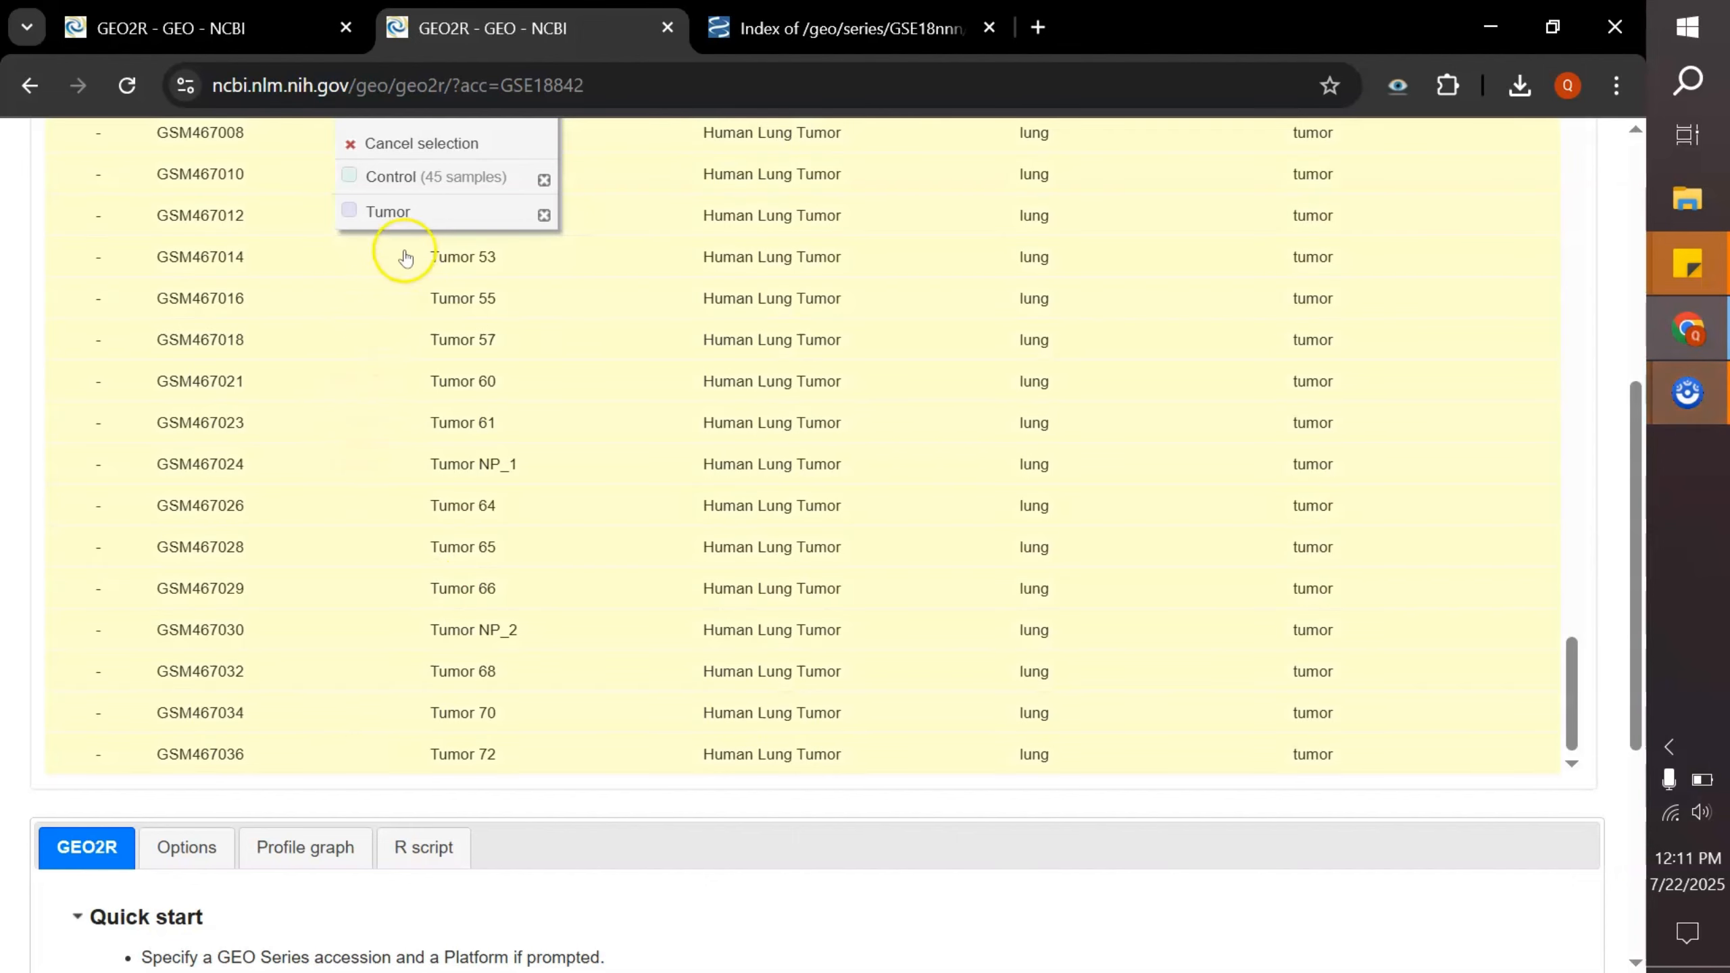
click(418, 217)
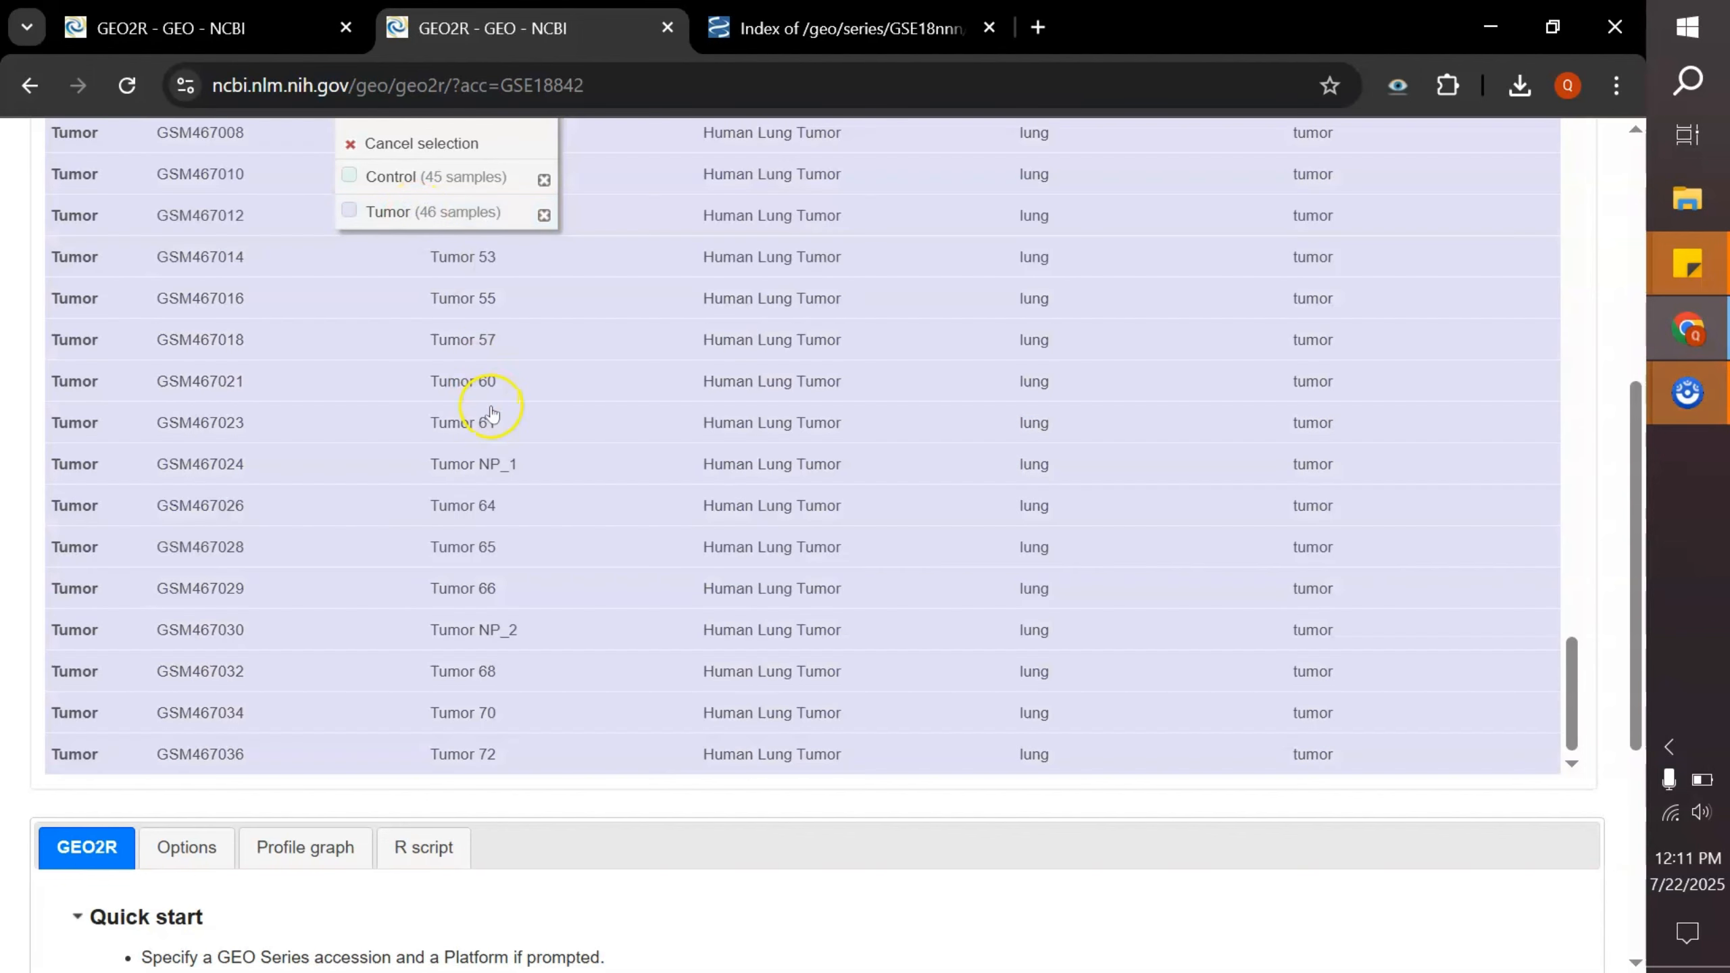
- Check the sample counts of both groups and the overall selected total, and collapse the group definitions
scroll(486, 402, up, 20)
scroll(492, 414, up, 8)
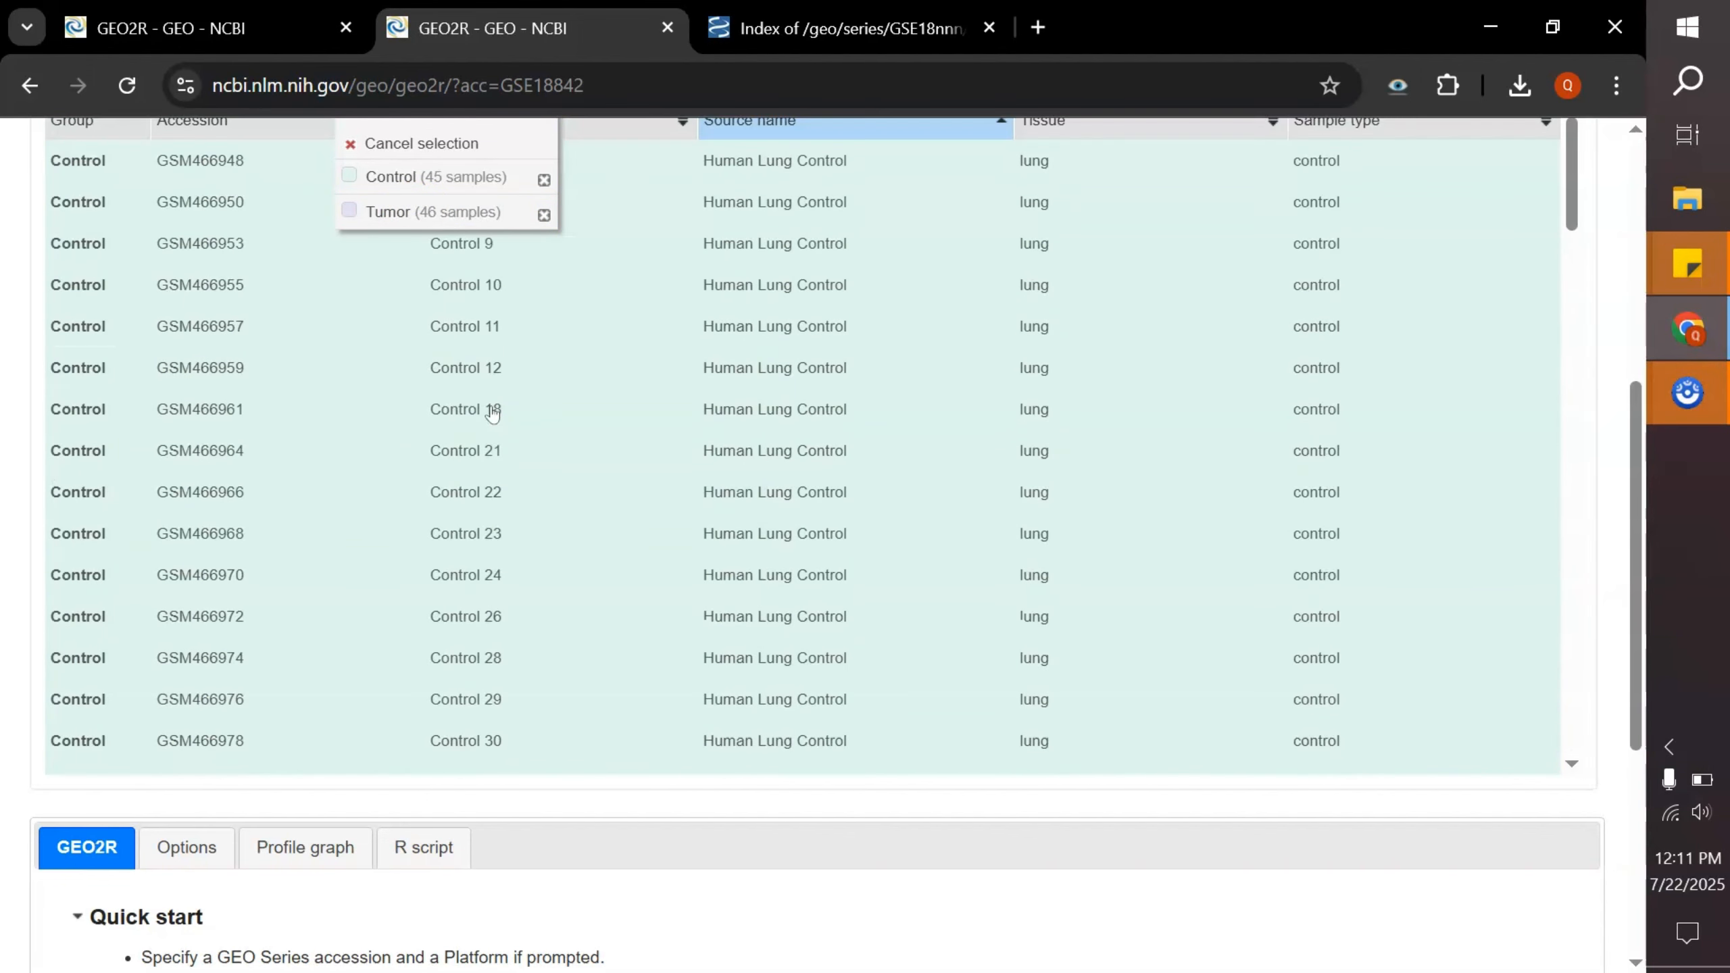
scroll(492, 414, up, 5)
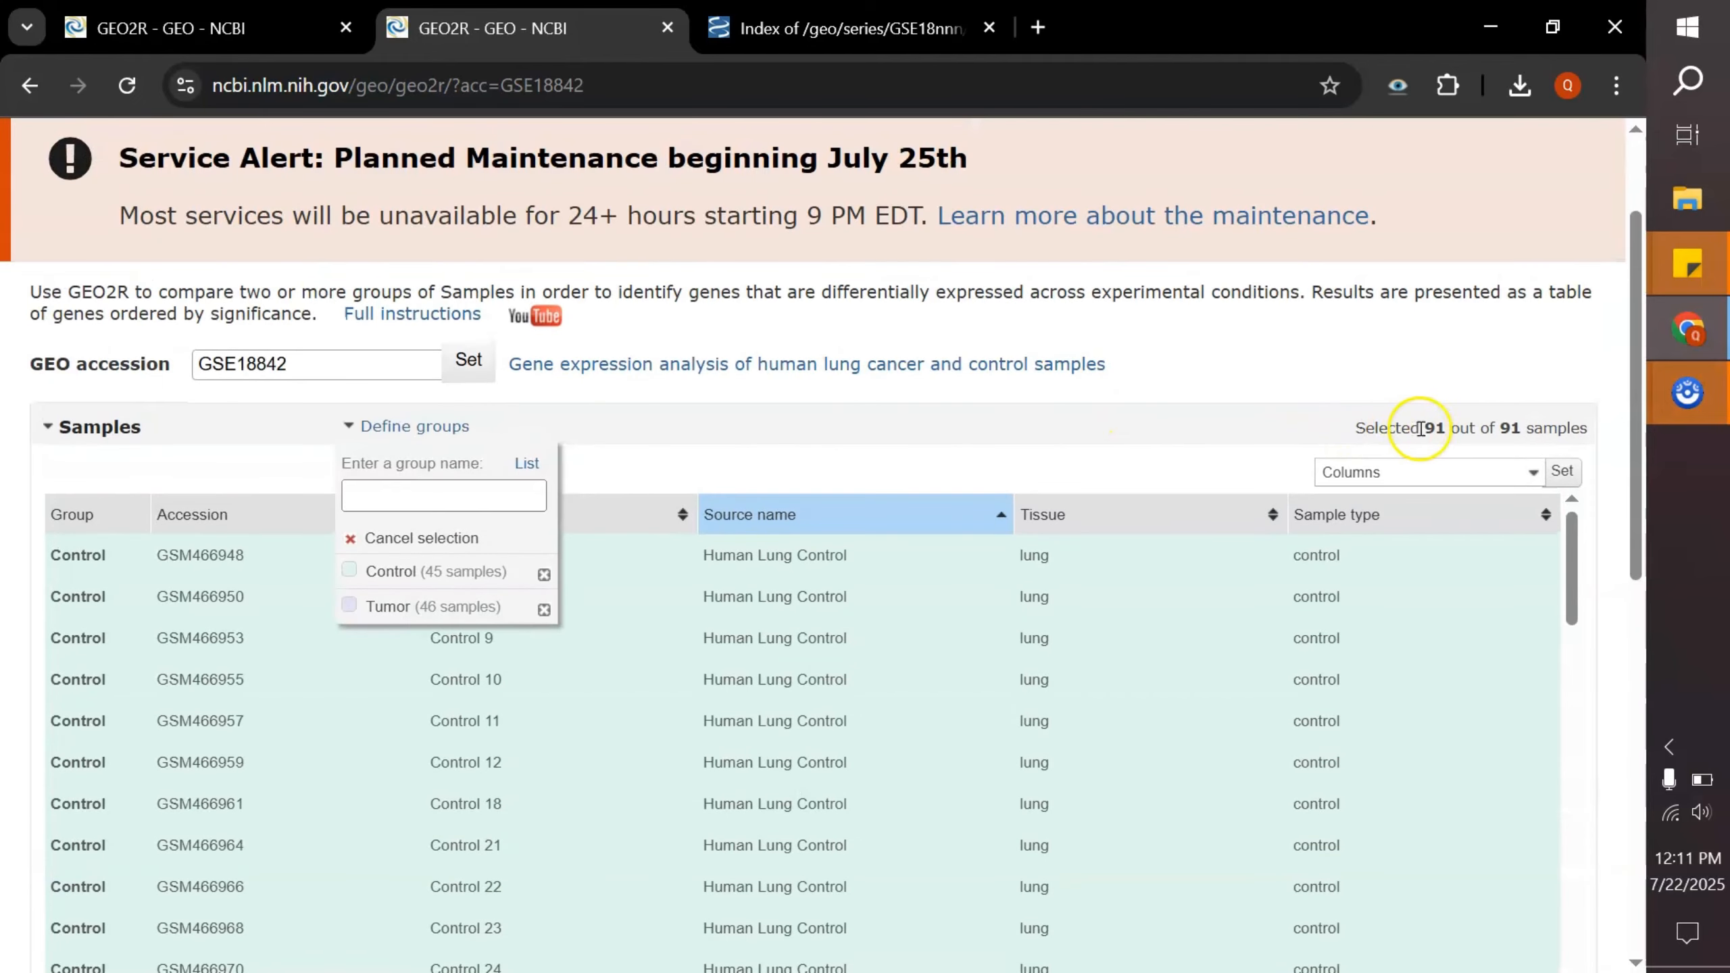
drag(1427, 434, 1584, 432)
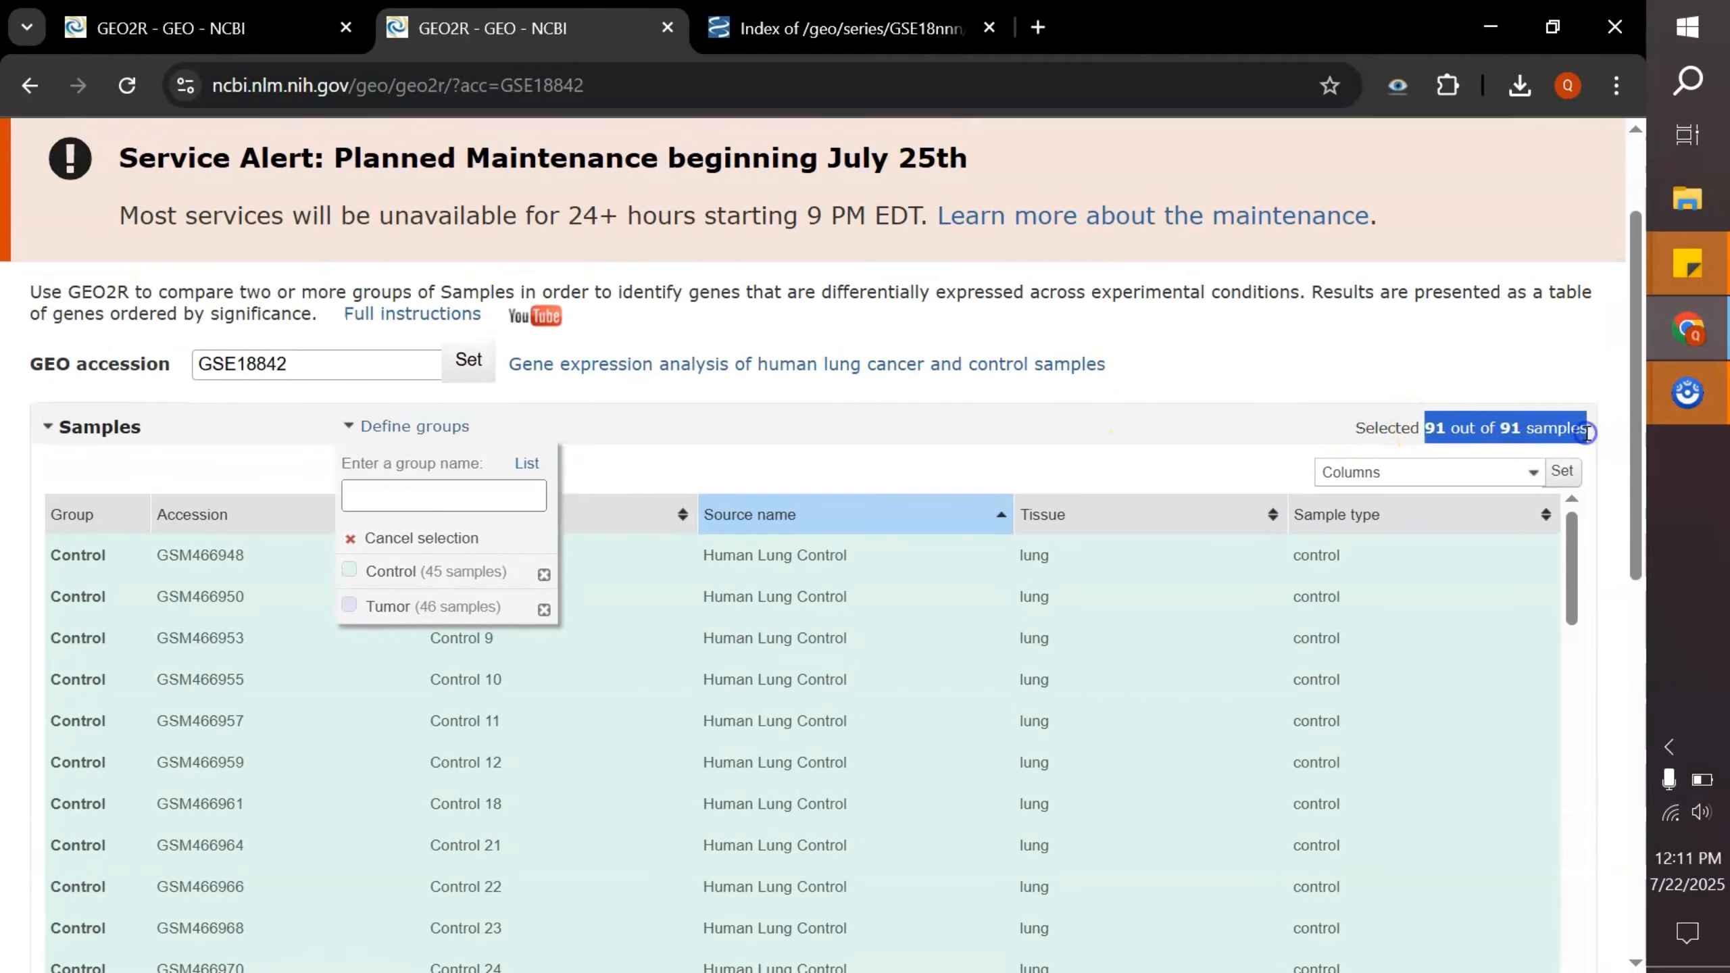
click(780, 461)
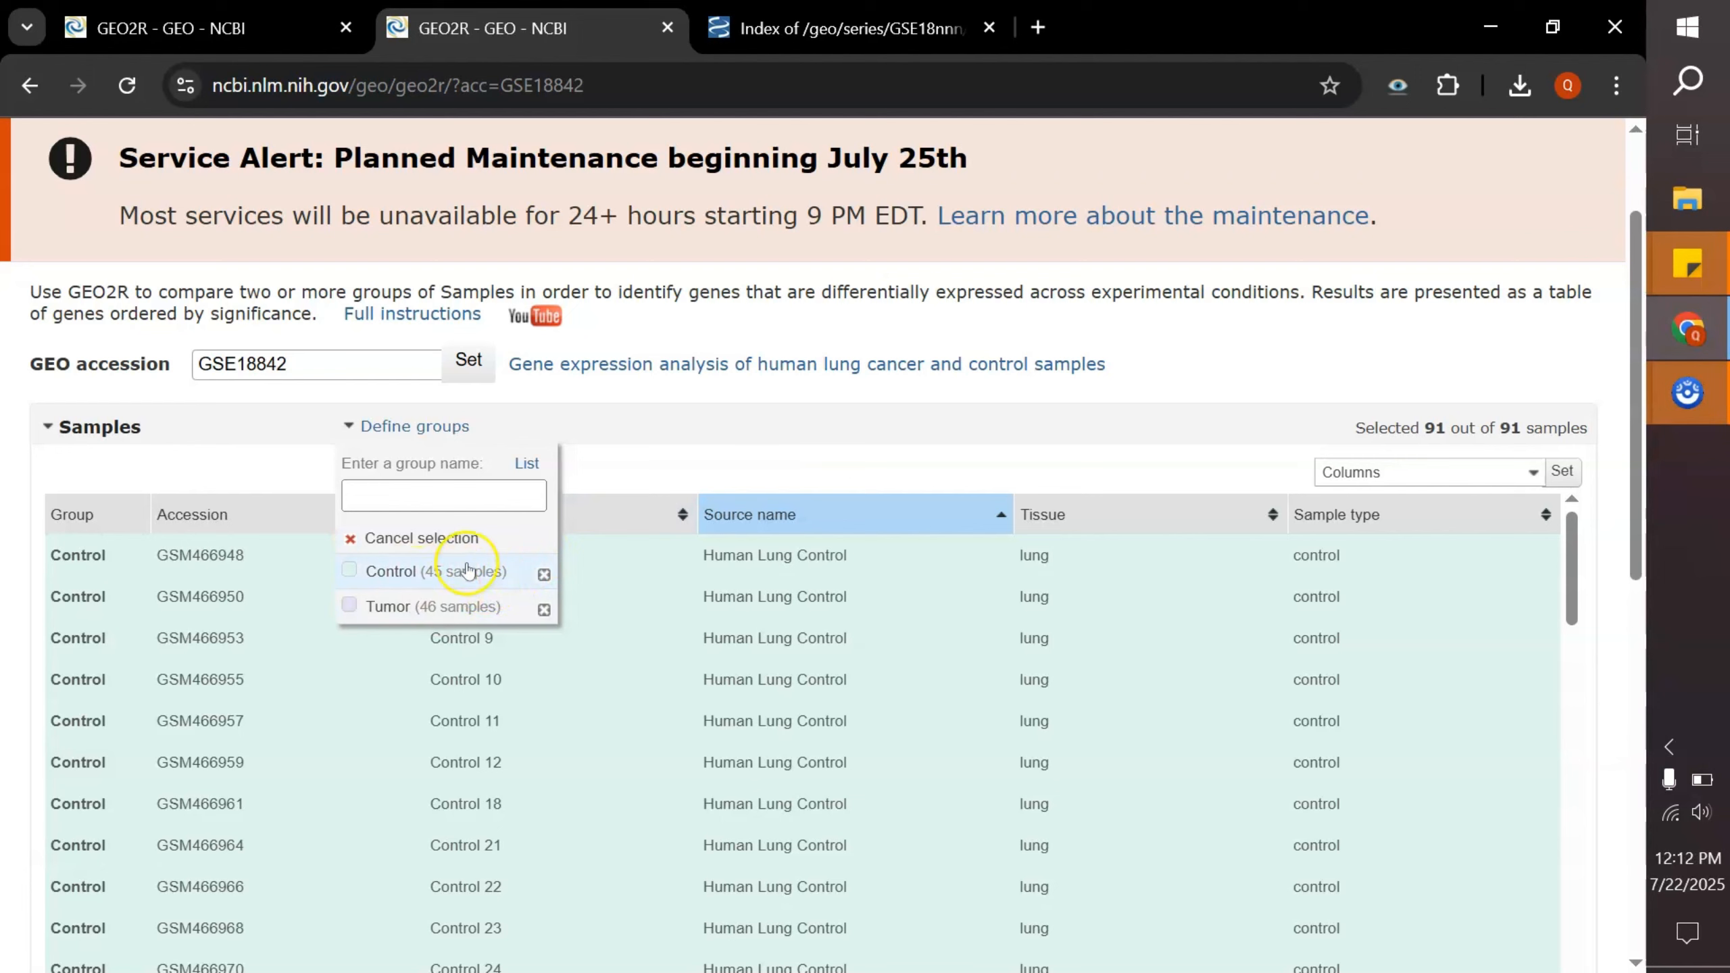
click(451, 426)
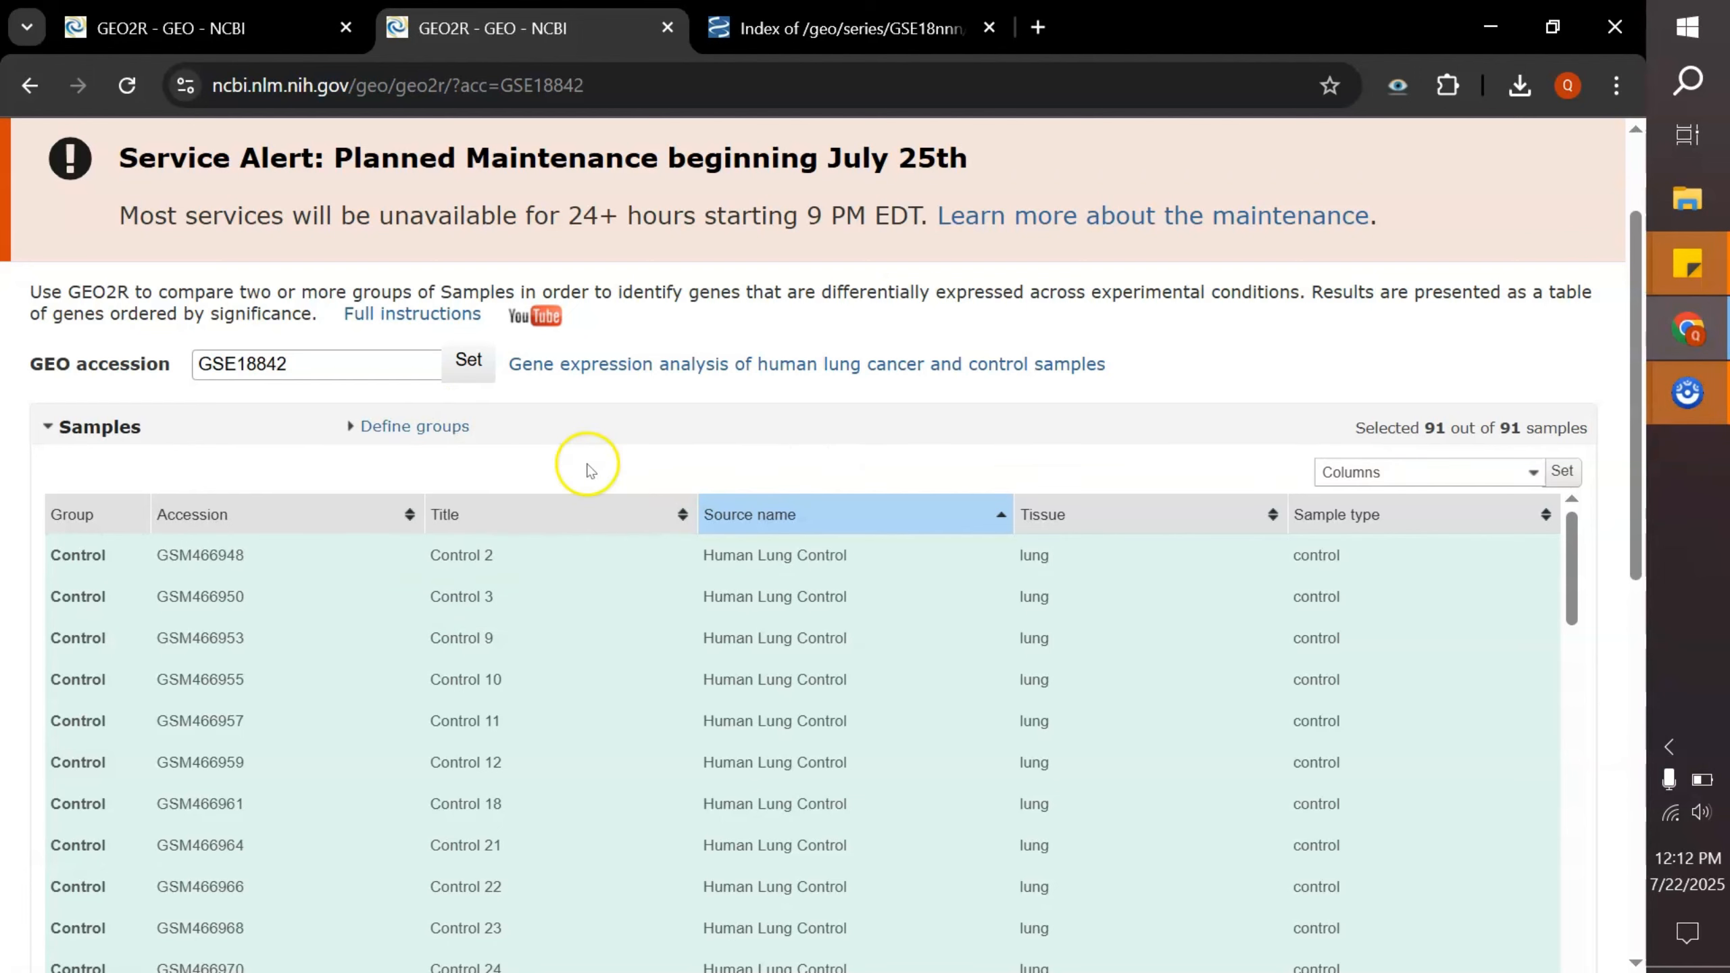
- Enable force normalization in the GEO2R analysis options
scroll(353, 817, down, 10)
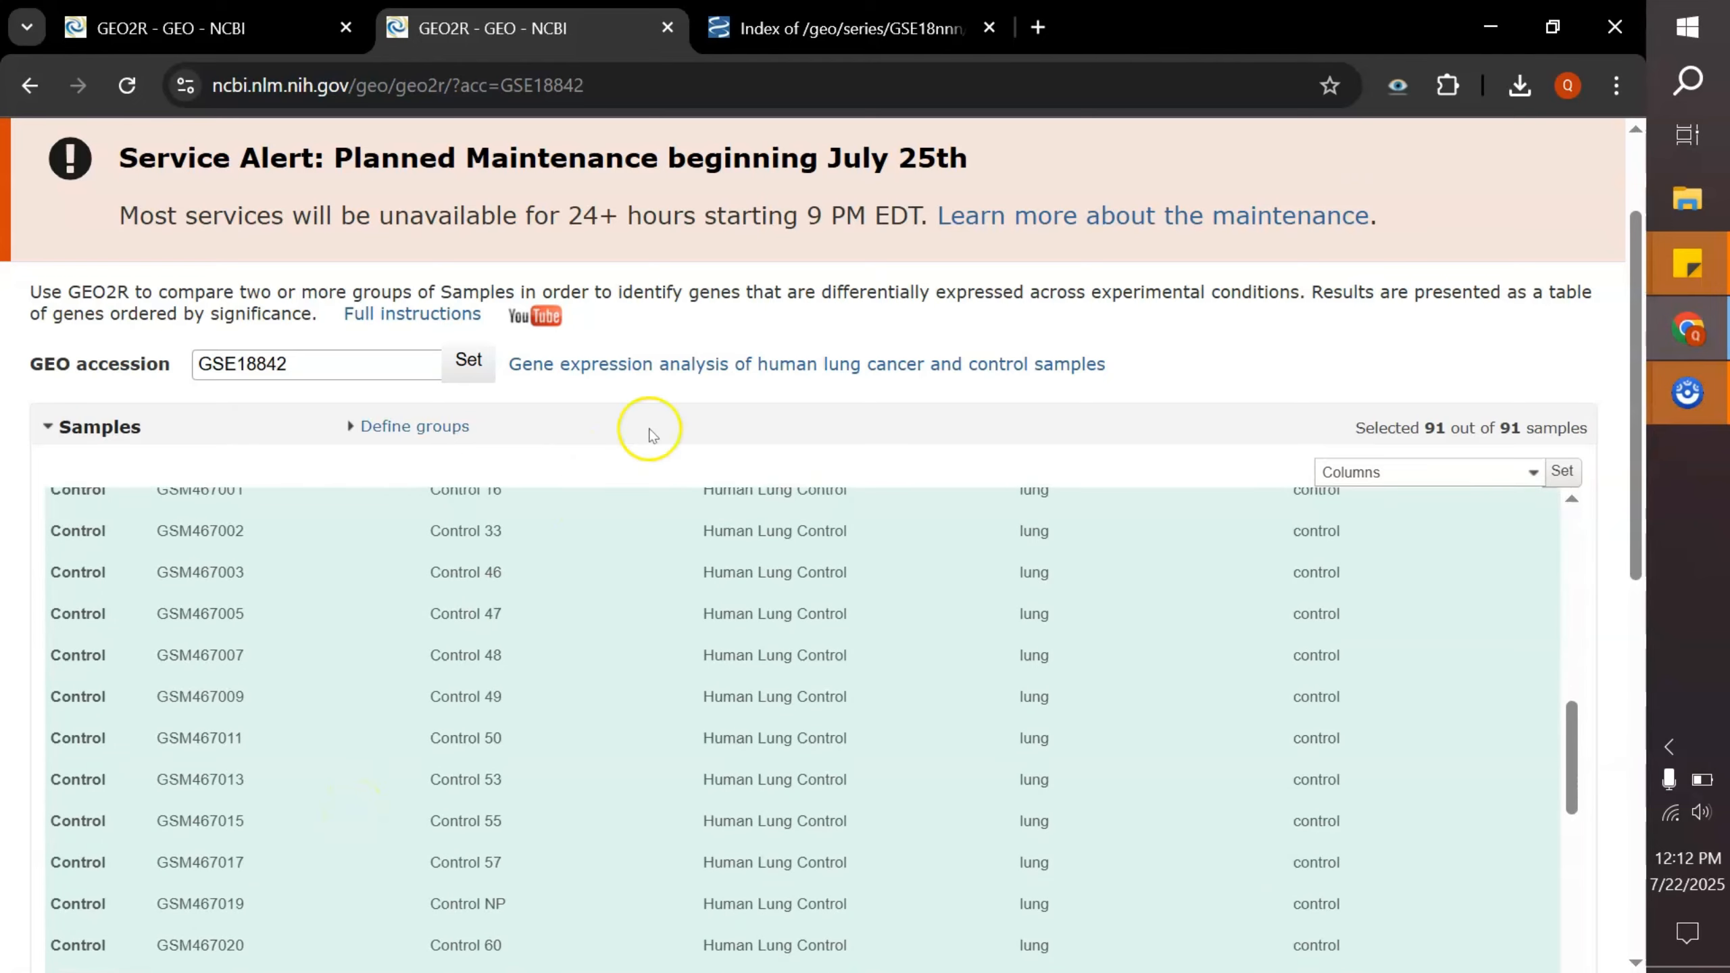
scroll(648, 433, down, 5)
scroll(651, 435, down, 3)
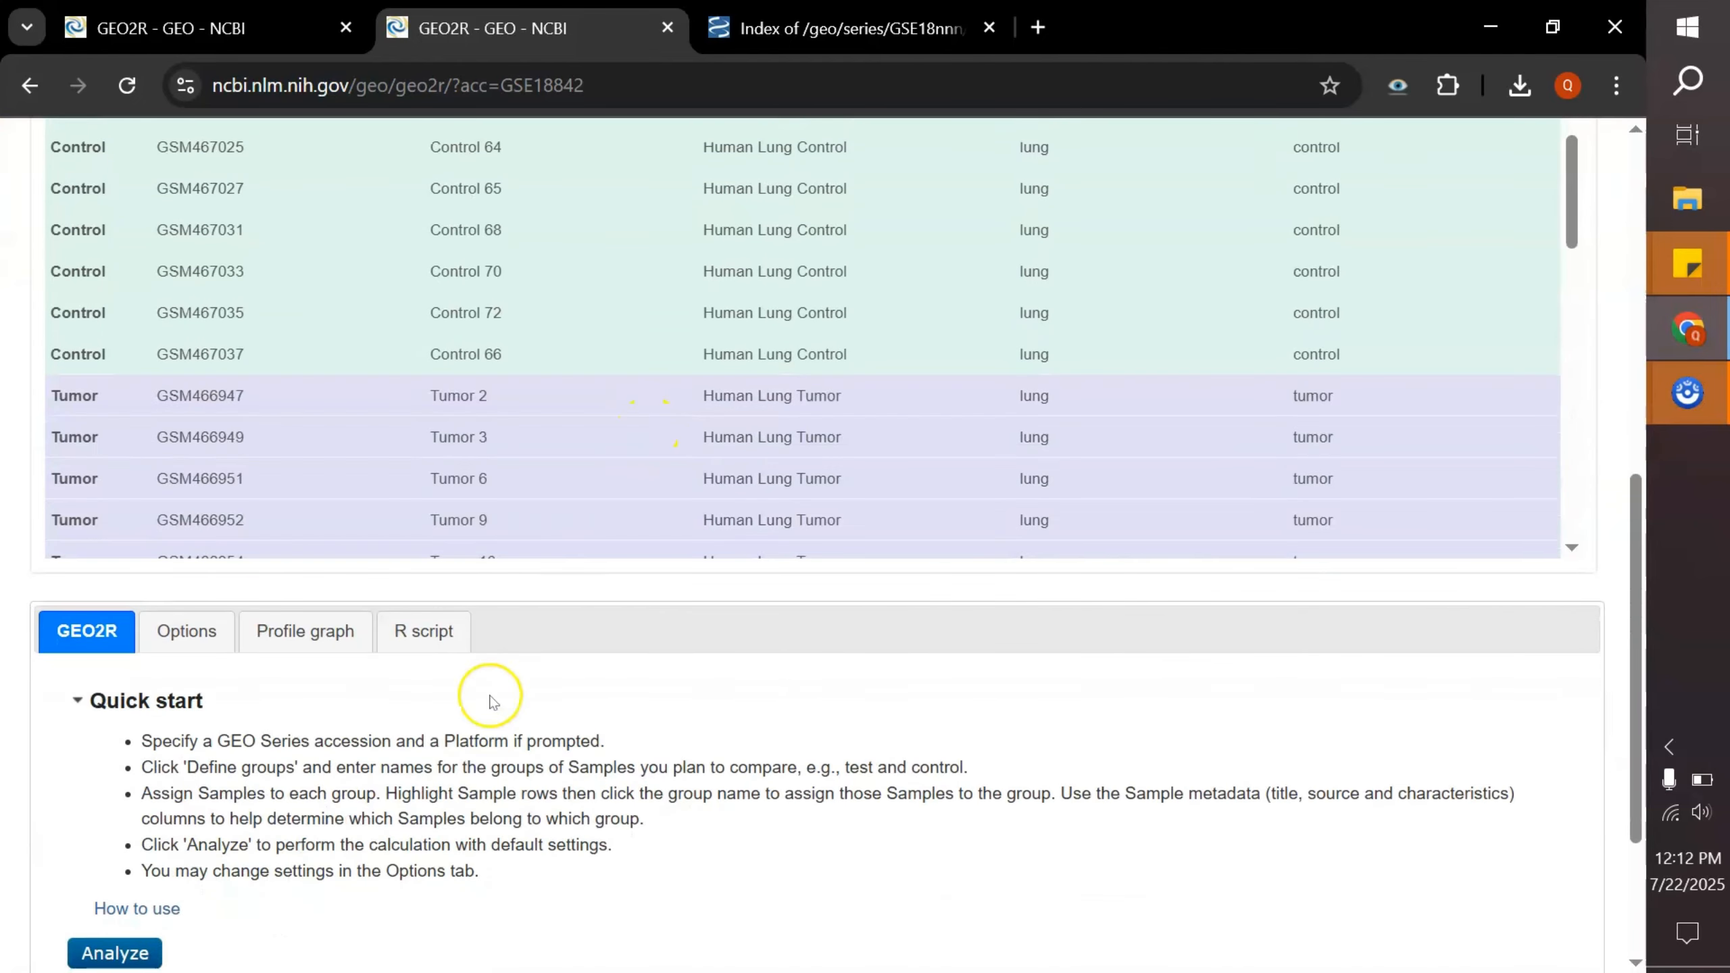
scroll(491, 696, down, 4)
scroll(494, 702, down, 1)
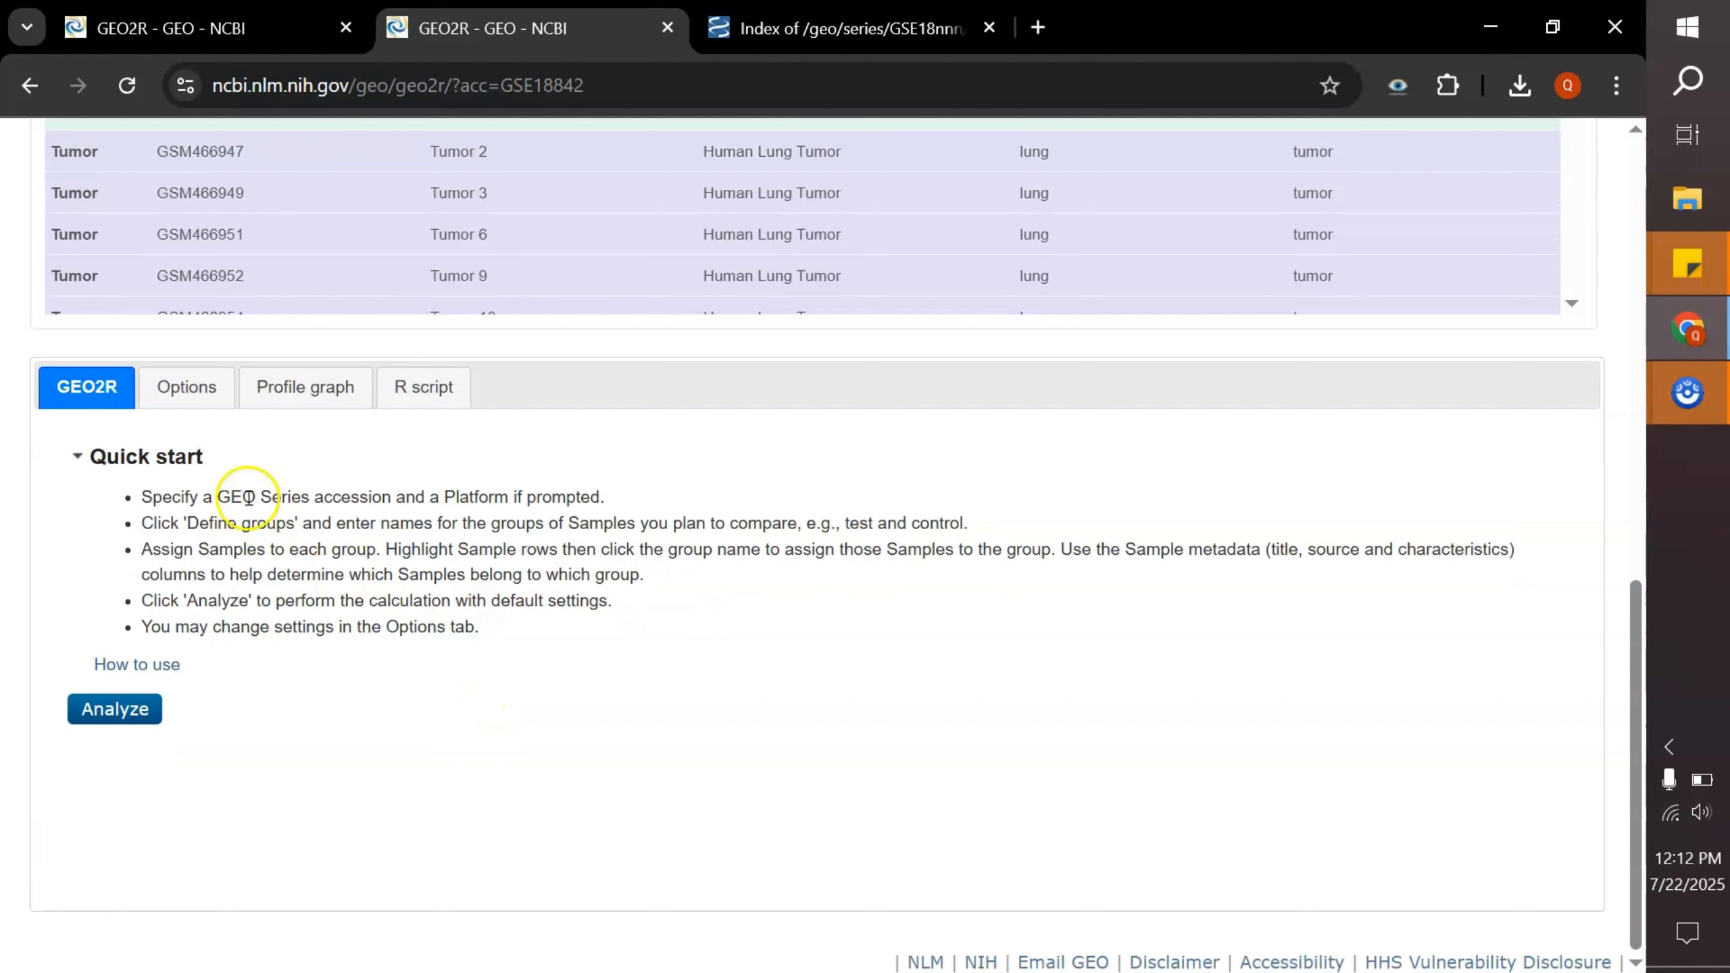
click(182, 392)
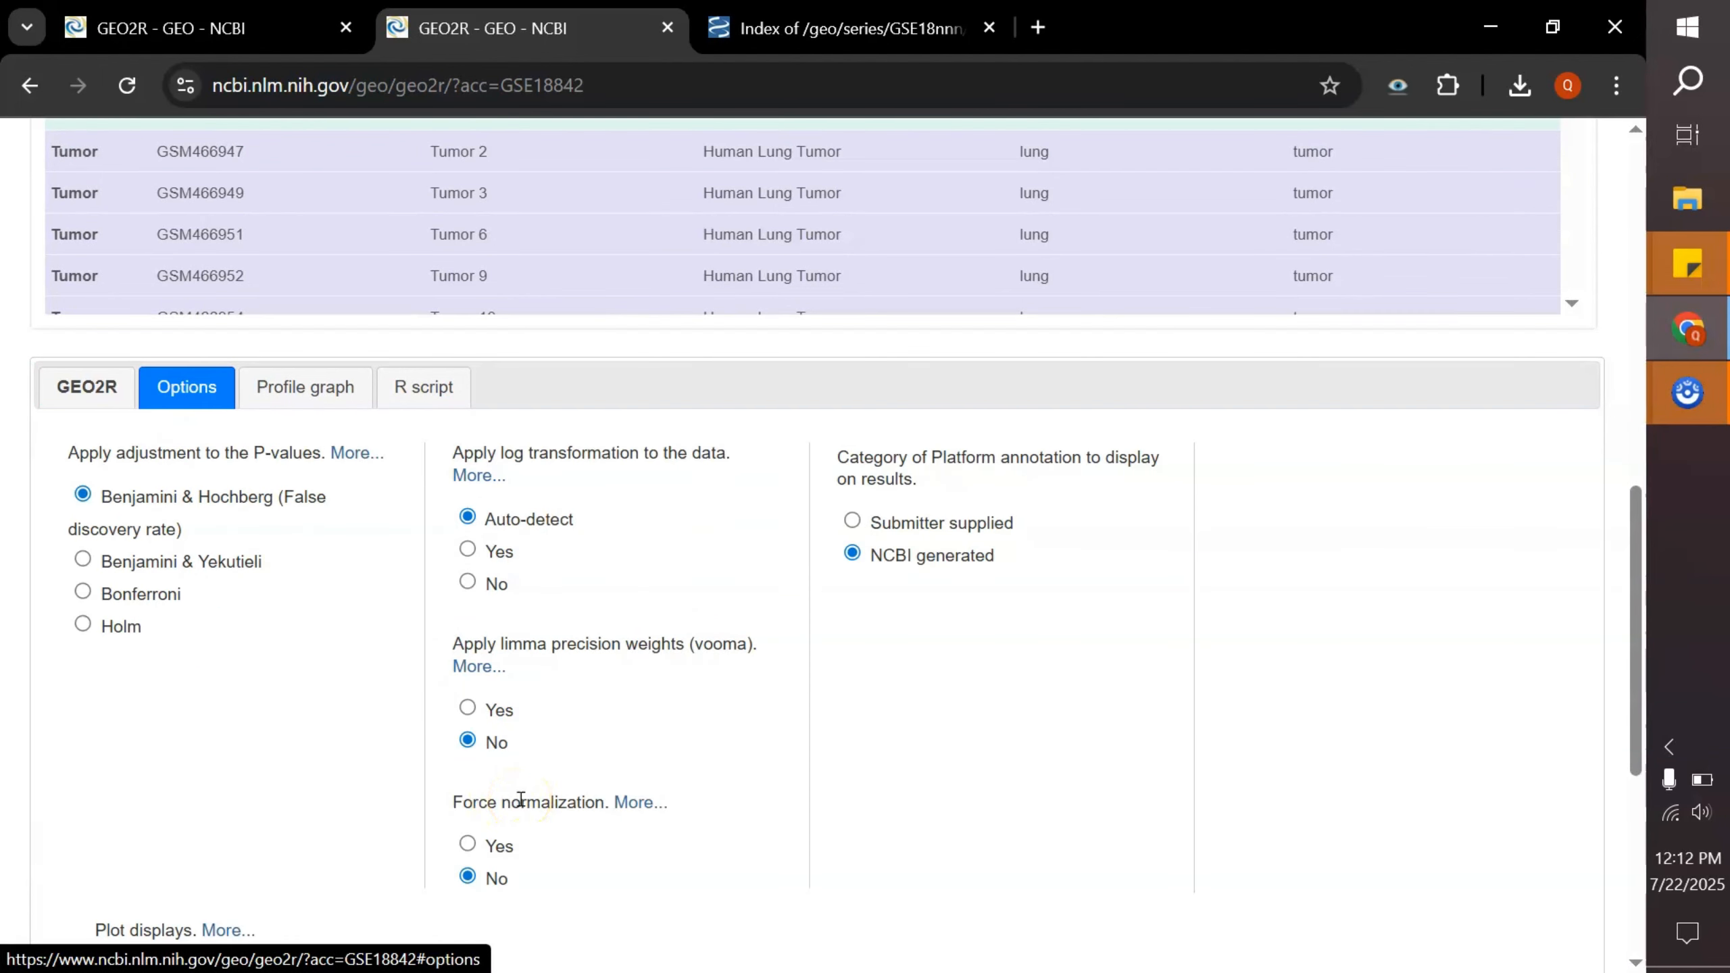
click(465, 847)
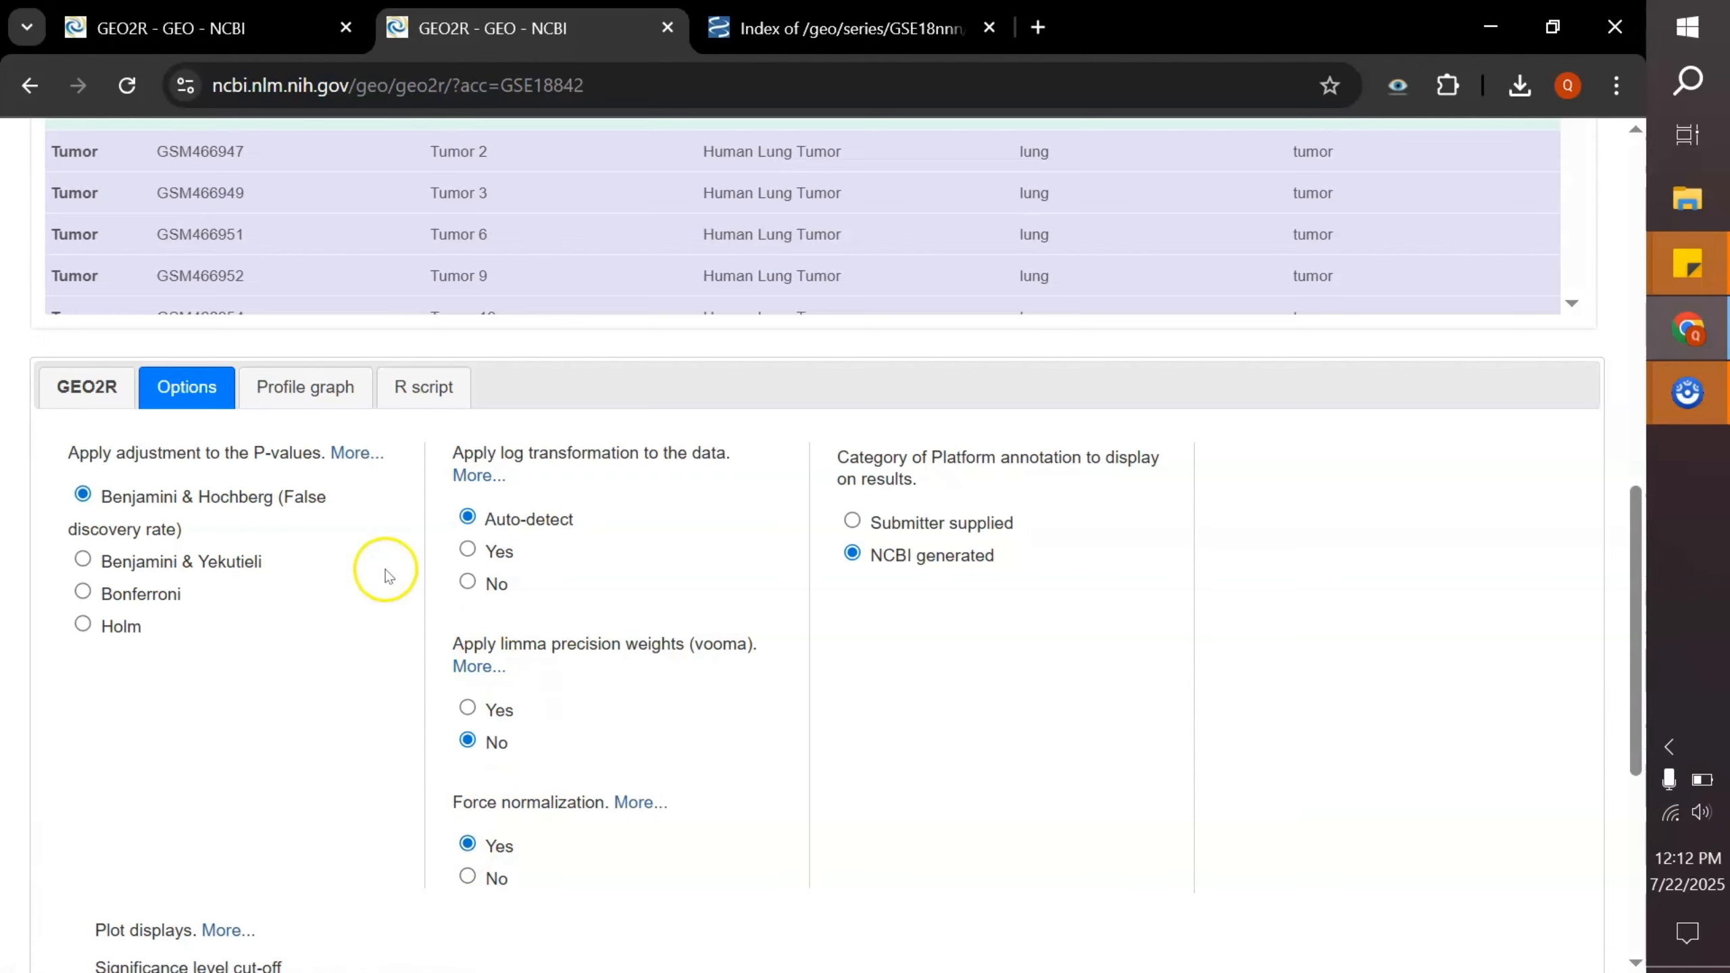
- Set the log 2 fold change threshold for the plot displays to 2
scroll(330, 676, down, 5)
scroll(332, 676, down, 1)
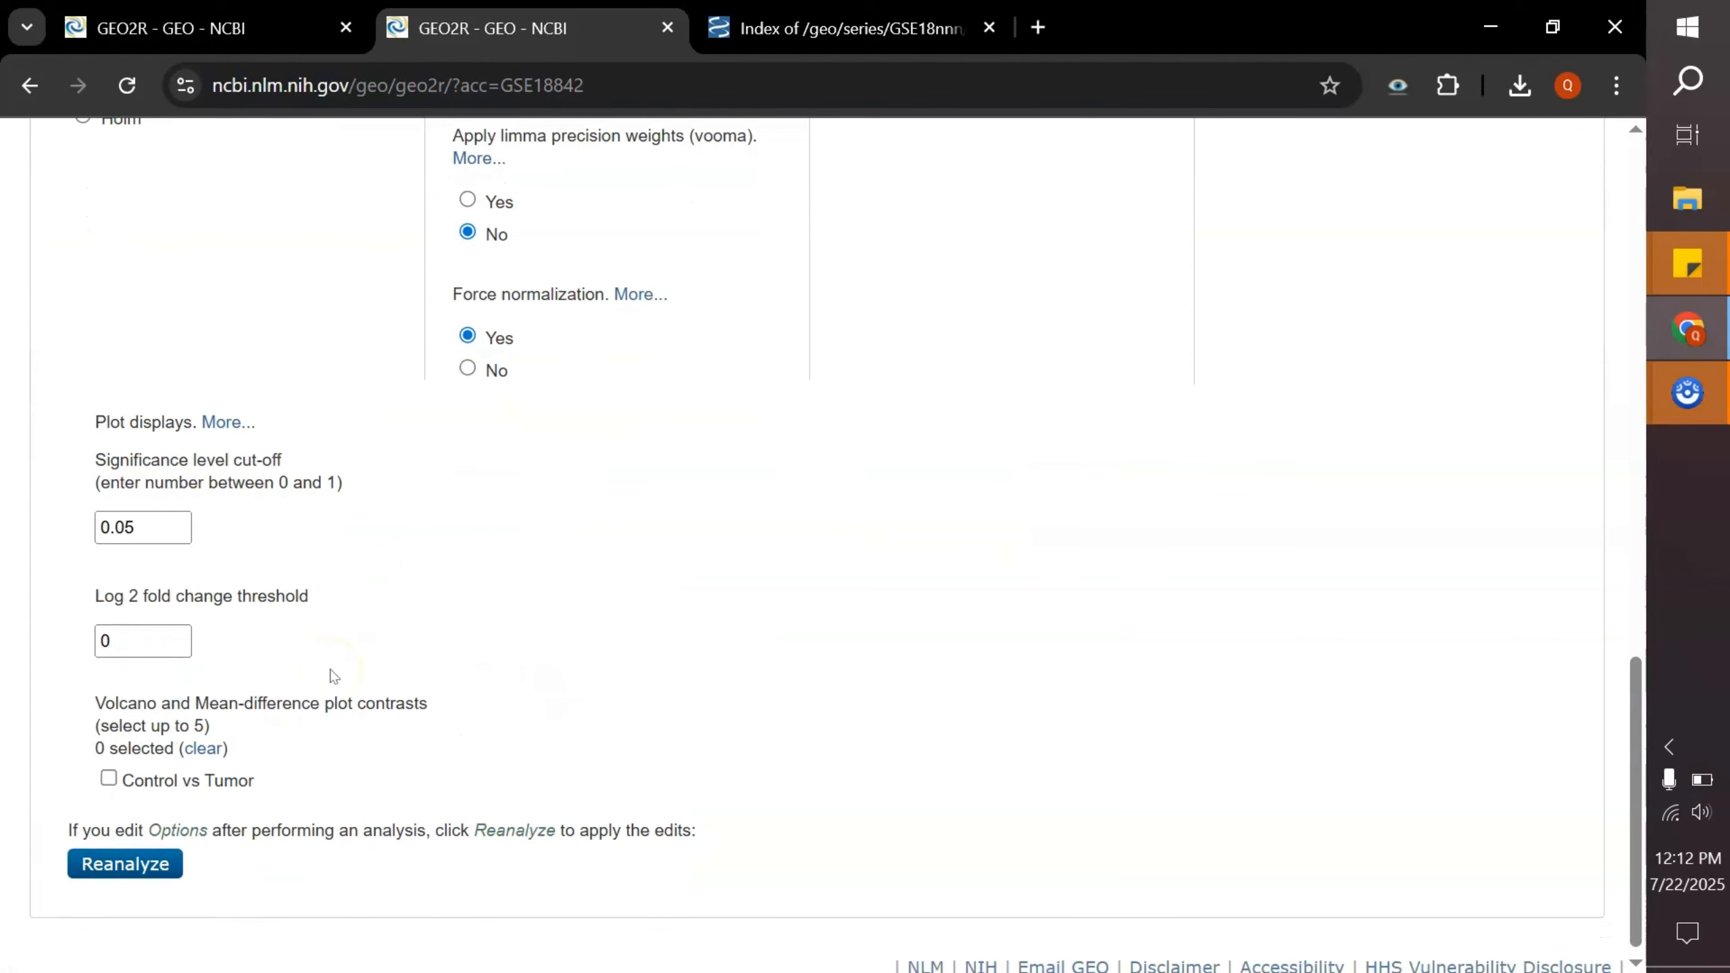
double_click(109, 637)
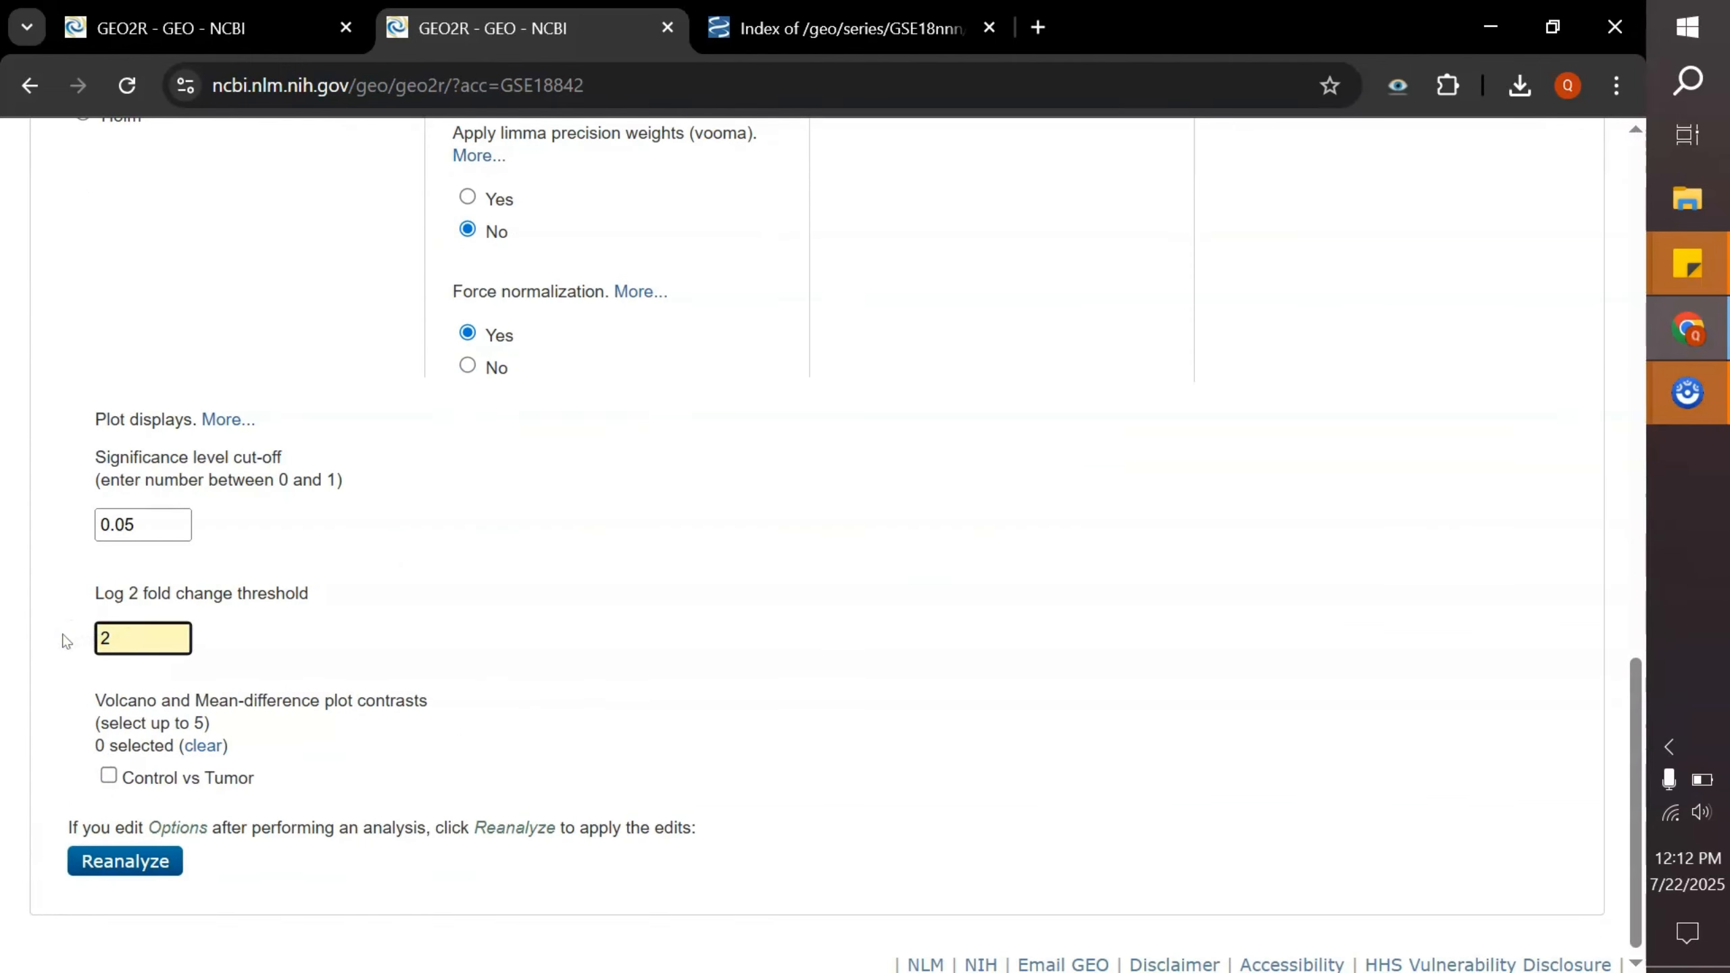
click(232, 573)
click(134, 523)
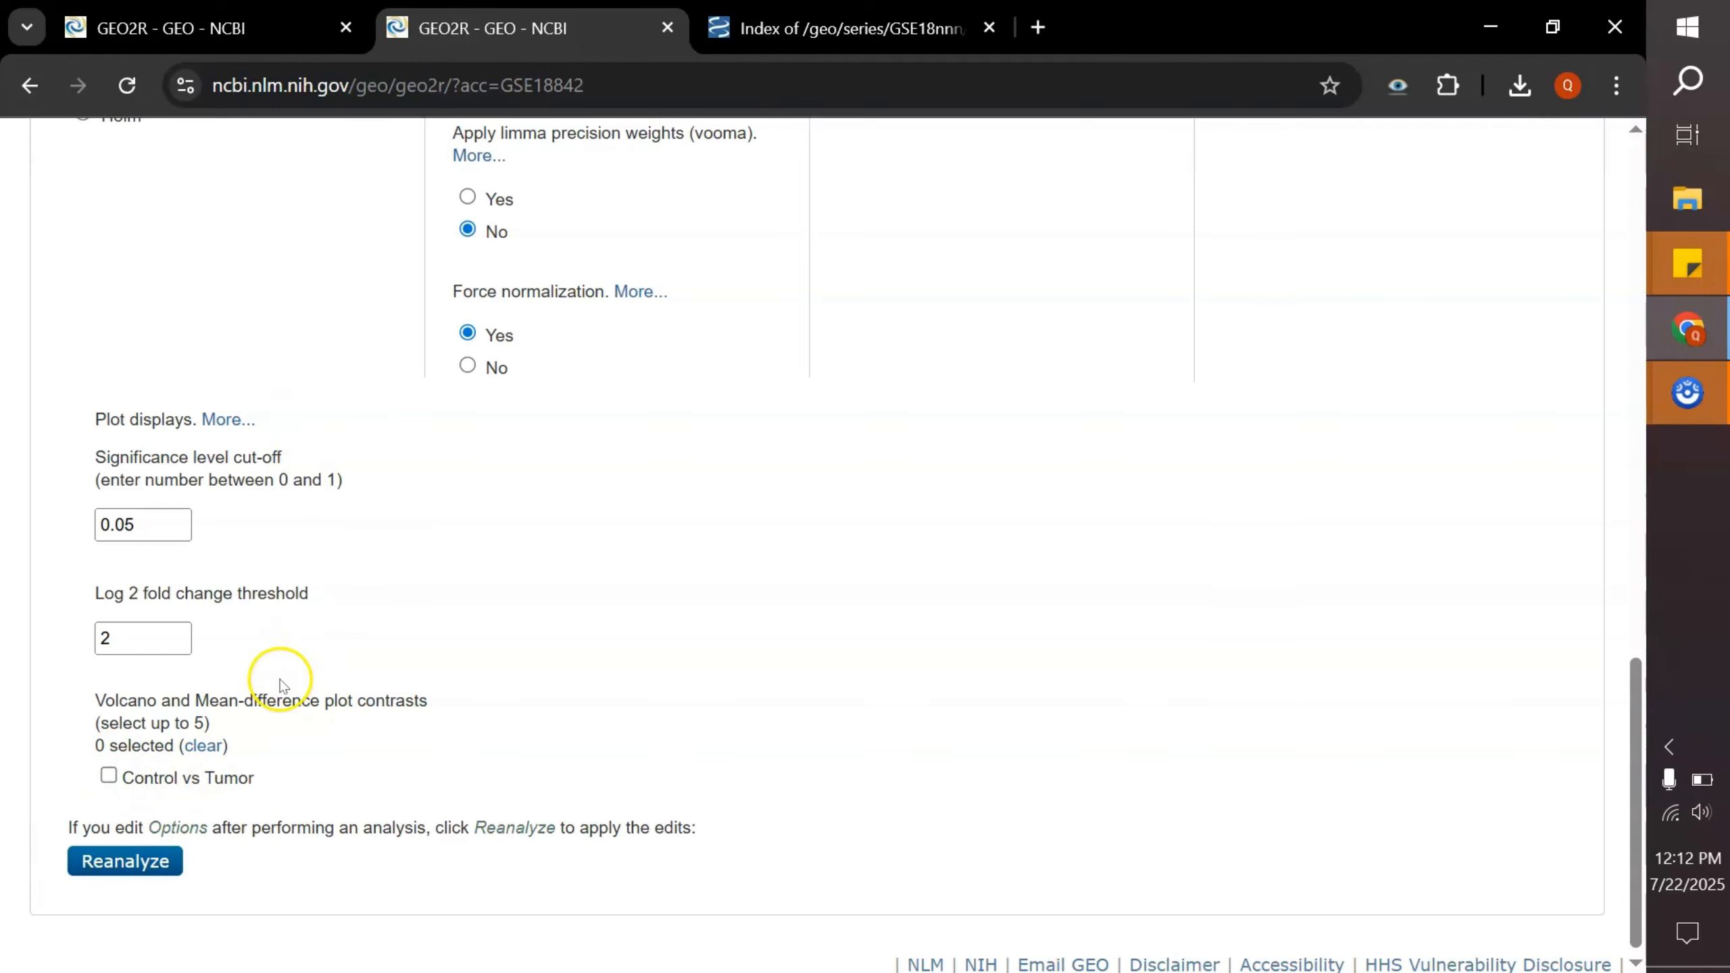
- Select the Control vs Tumor contrast for the volcano and mean-difference plots and run the analysis with the edited options
click(108, 774)
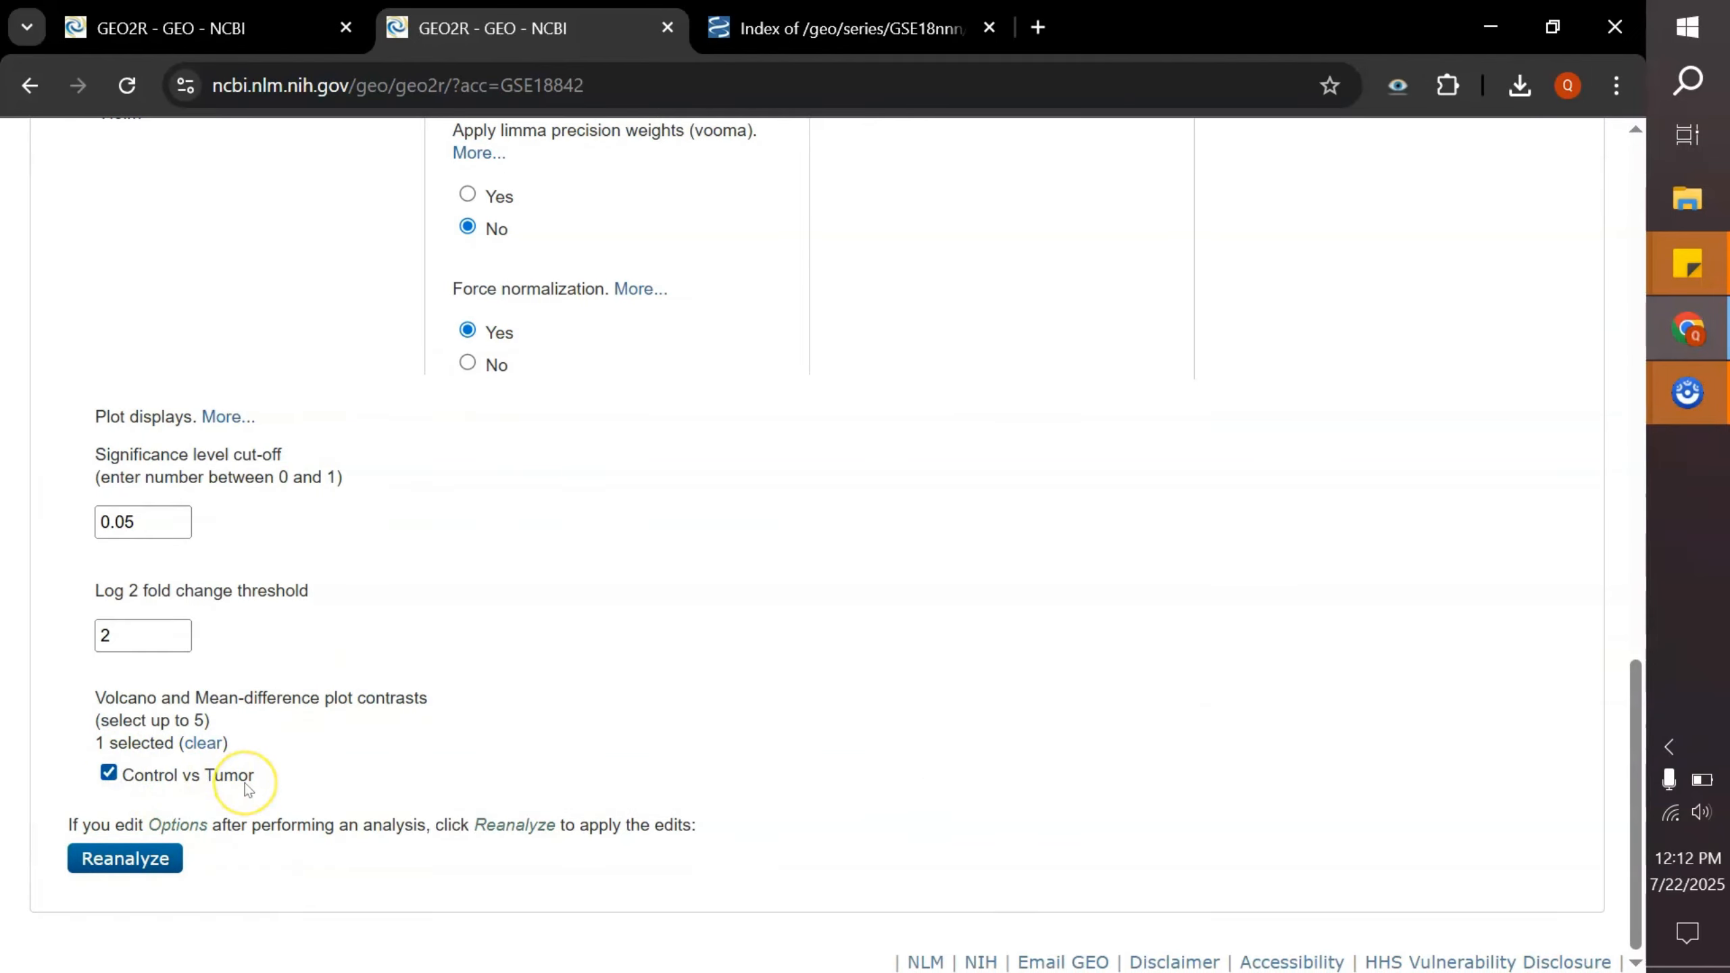
click(167, 861)
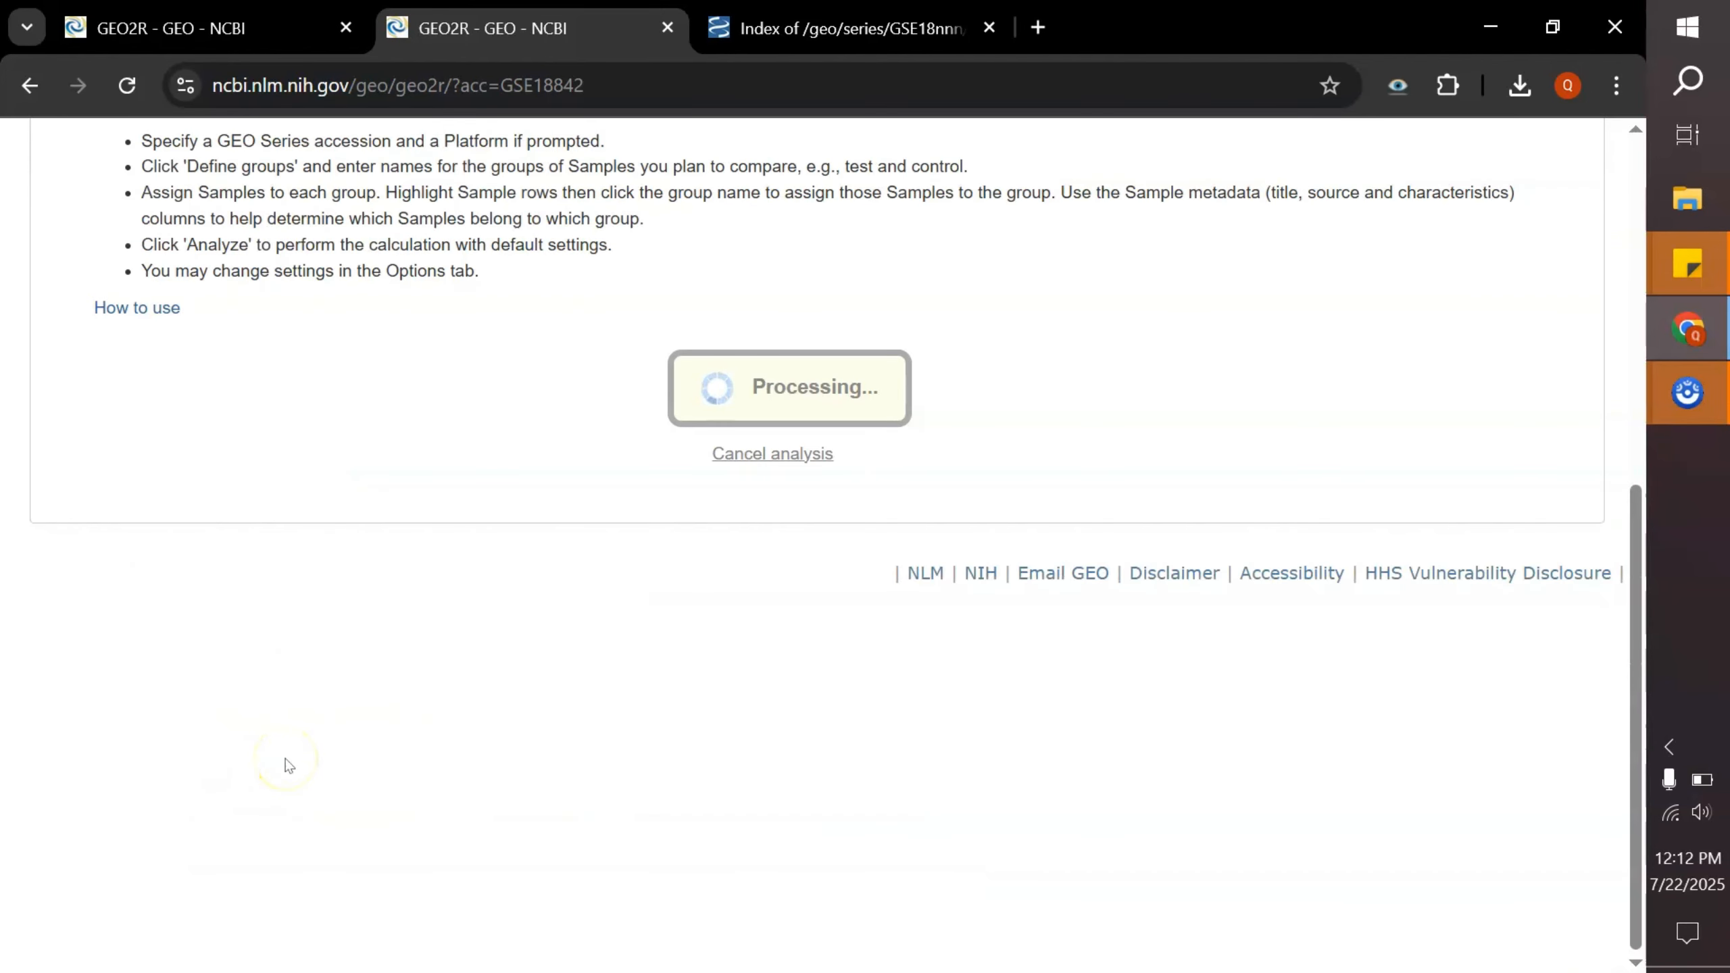
scroll(434, 600, up, 2)
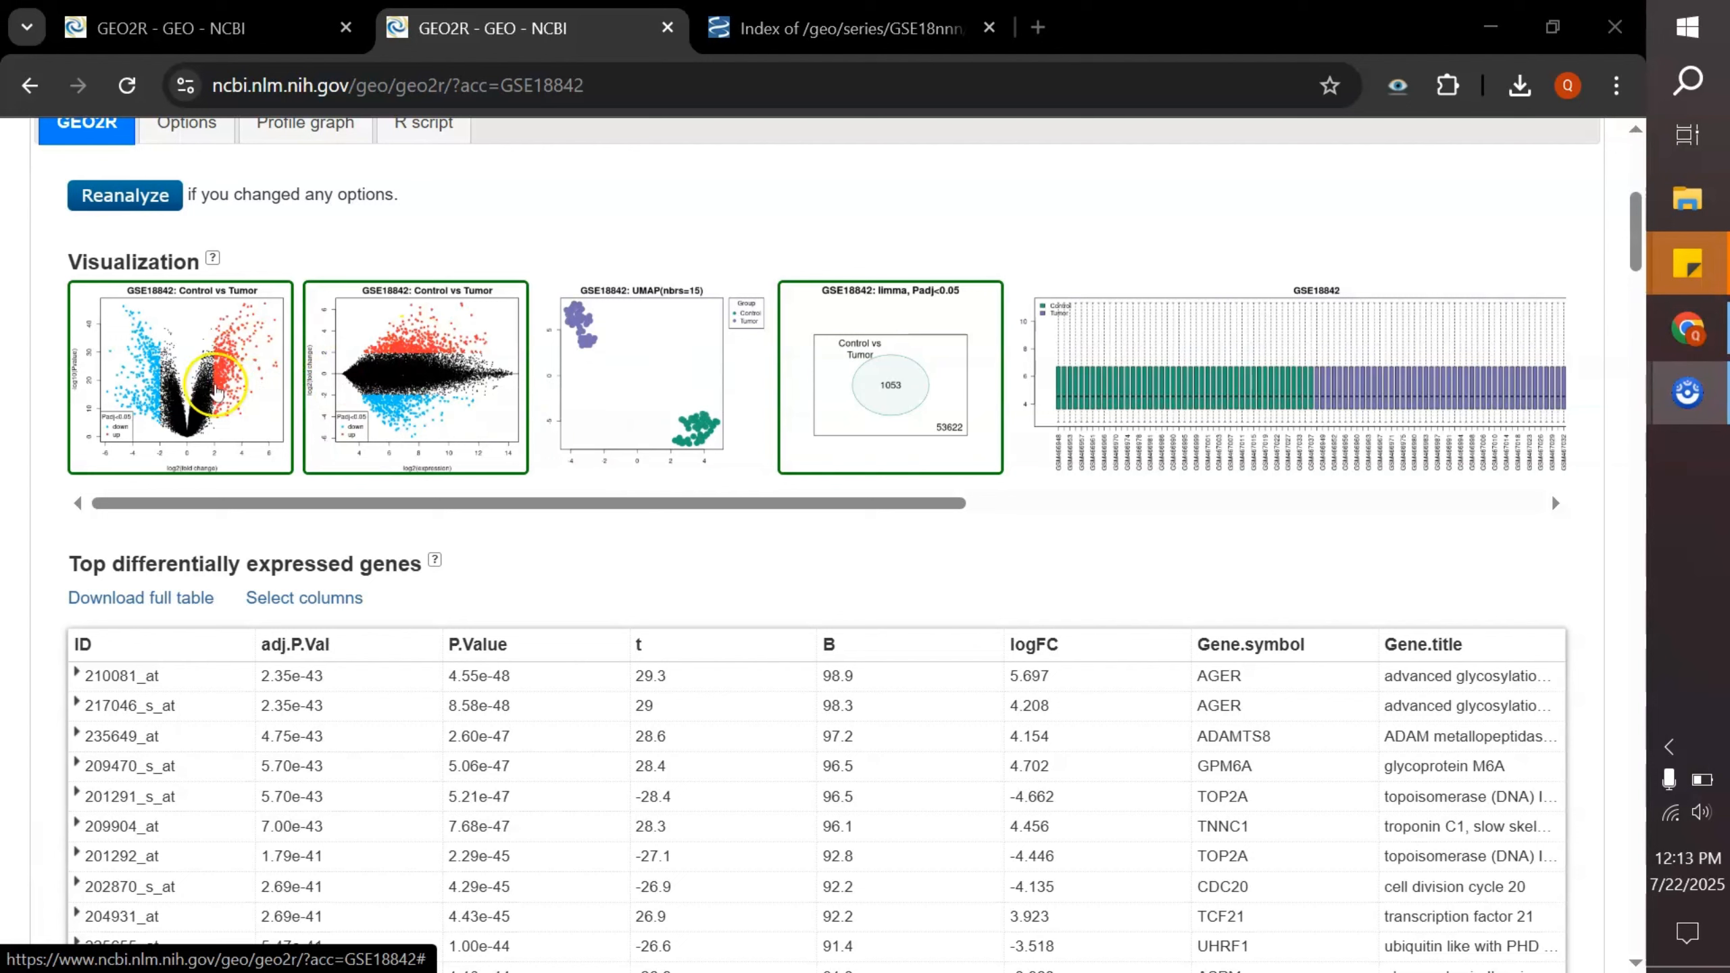
- Explore the Control vs Tumor volcano plot in its interactive window and download its significant genes
click(217, 394)
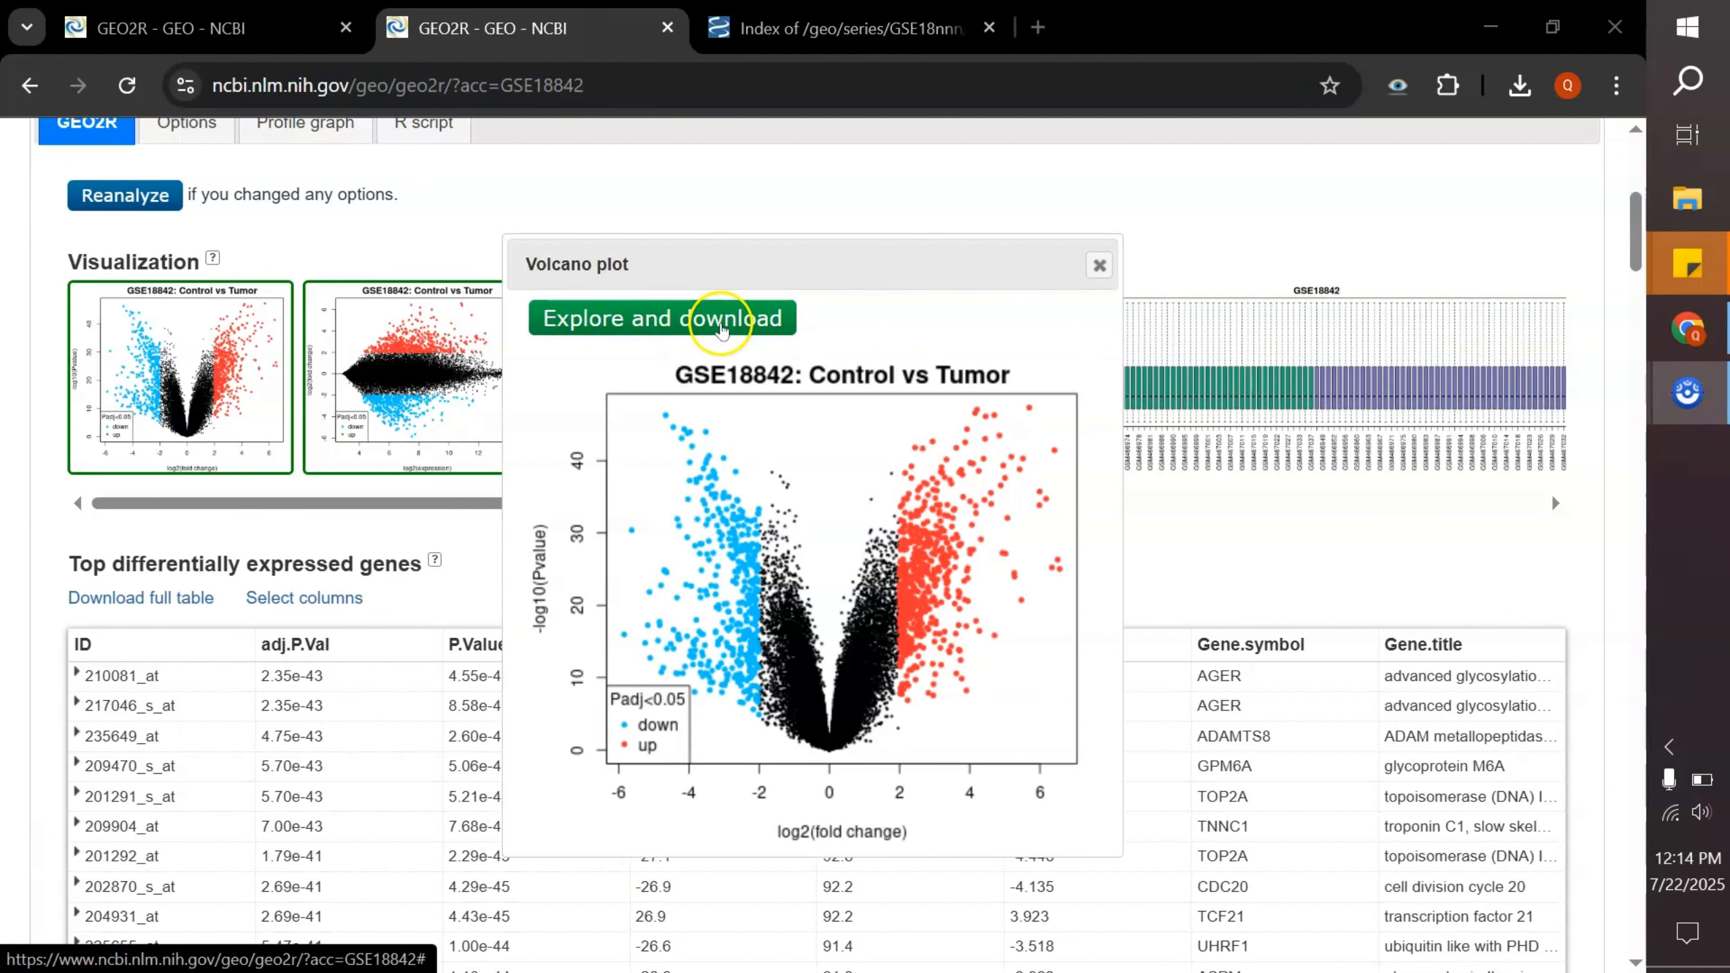
click(722, 330)
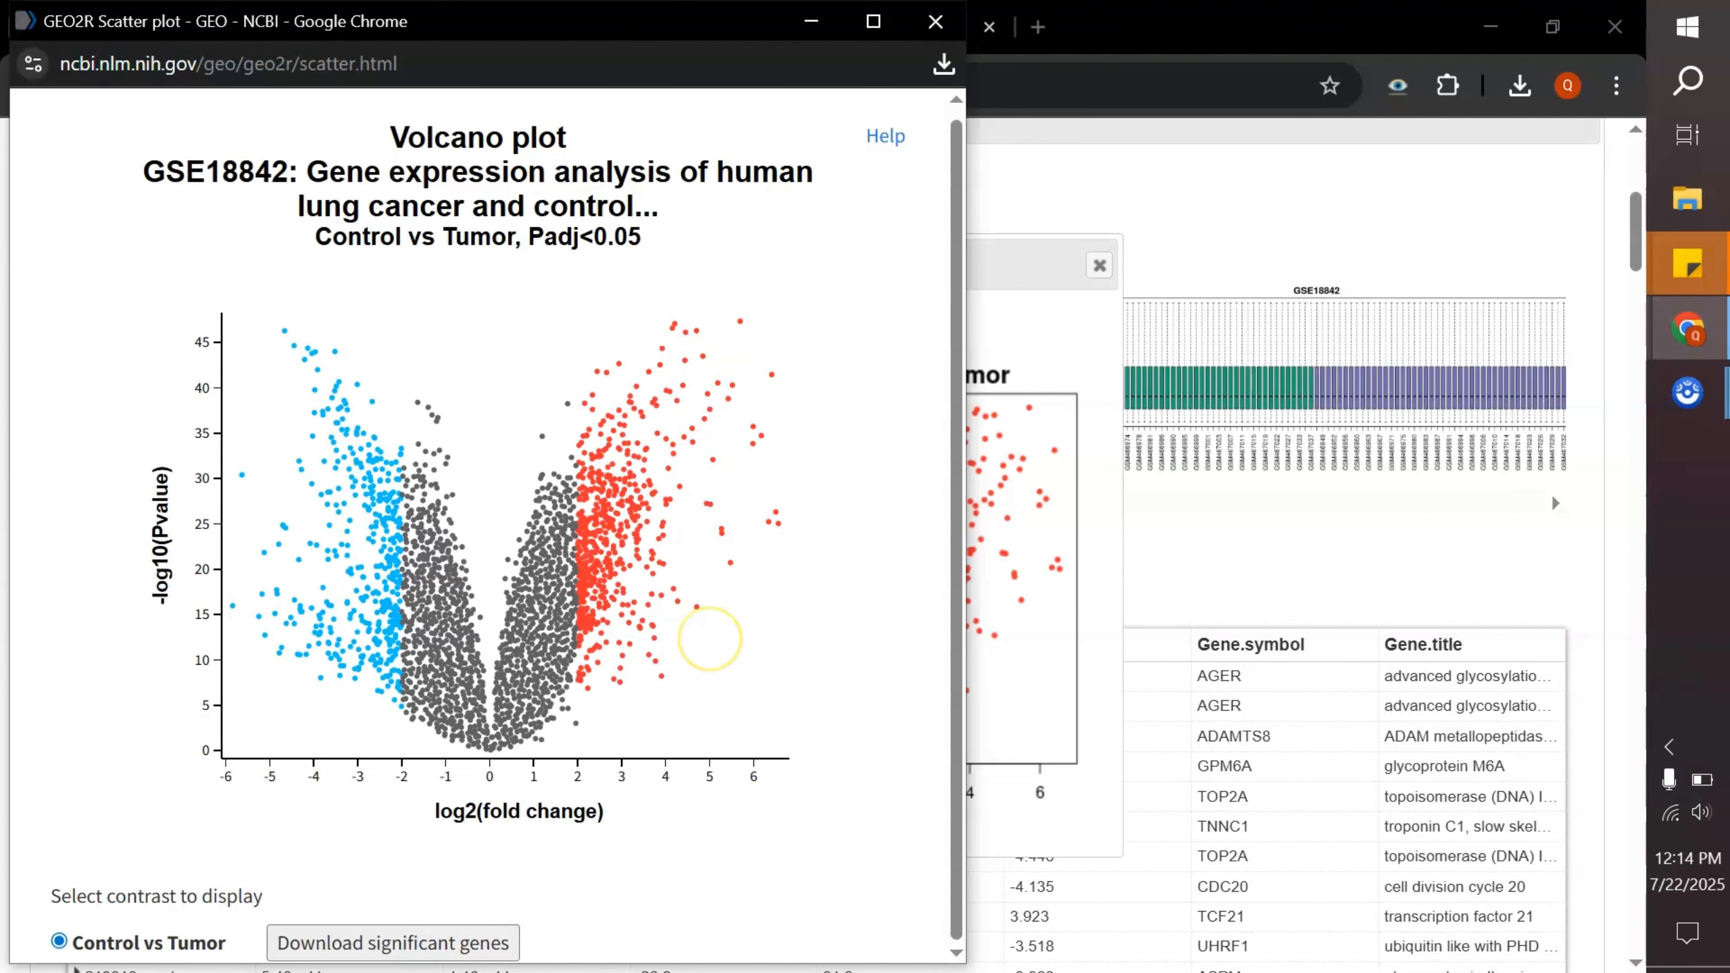
mouse_move(598, 499)
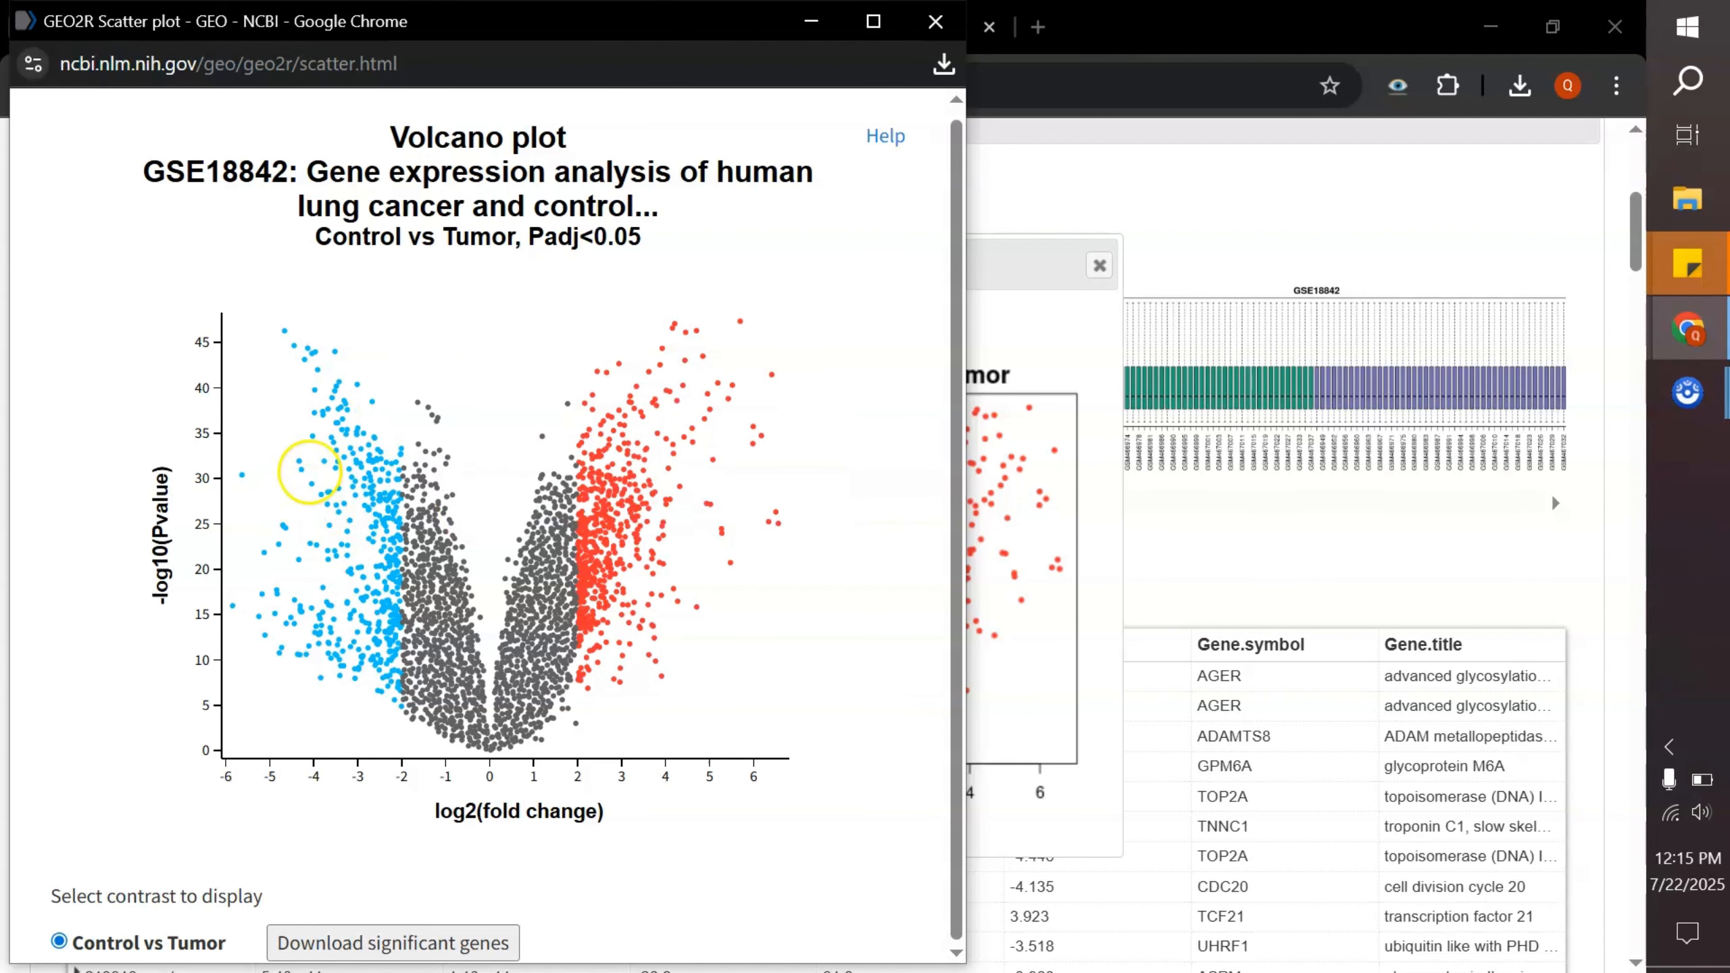
mouse_move(353, 455)
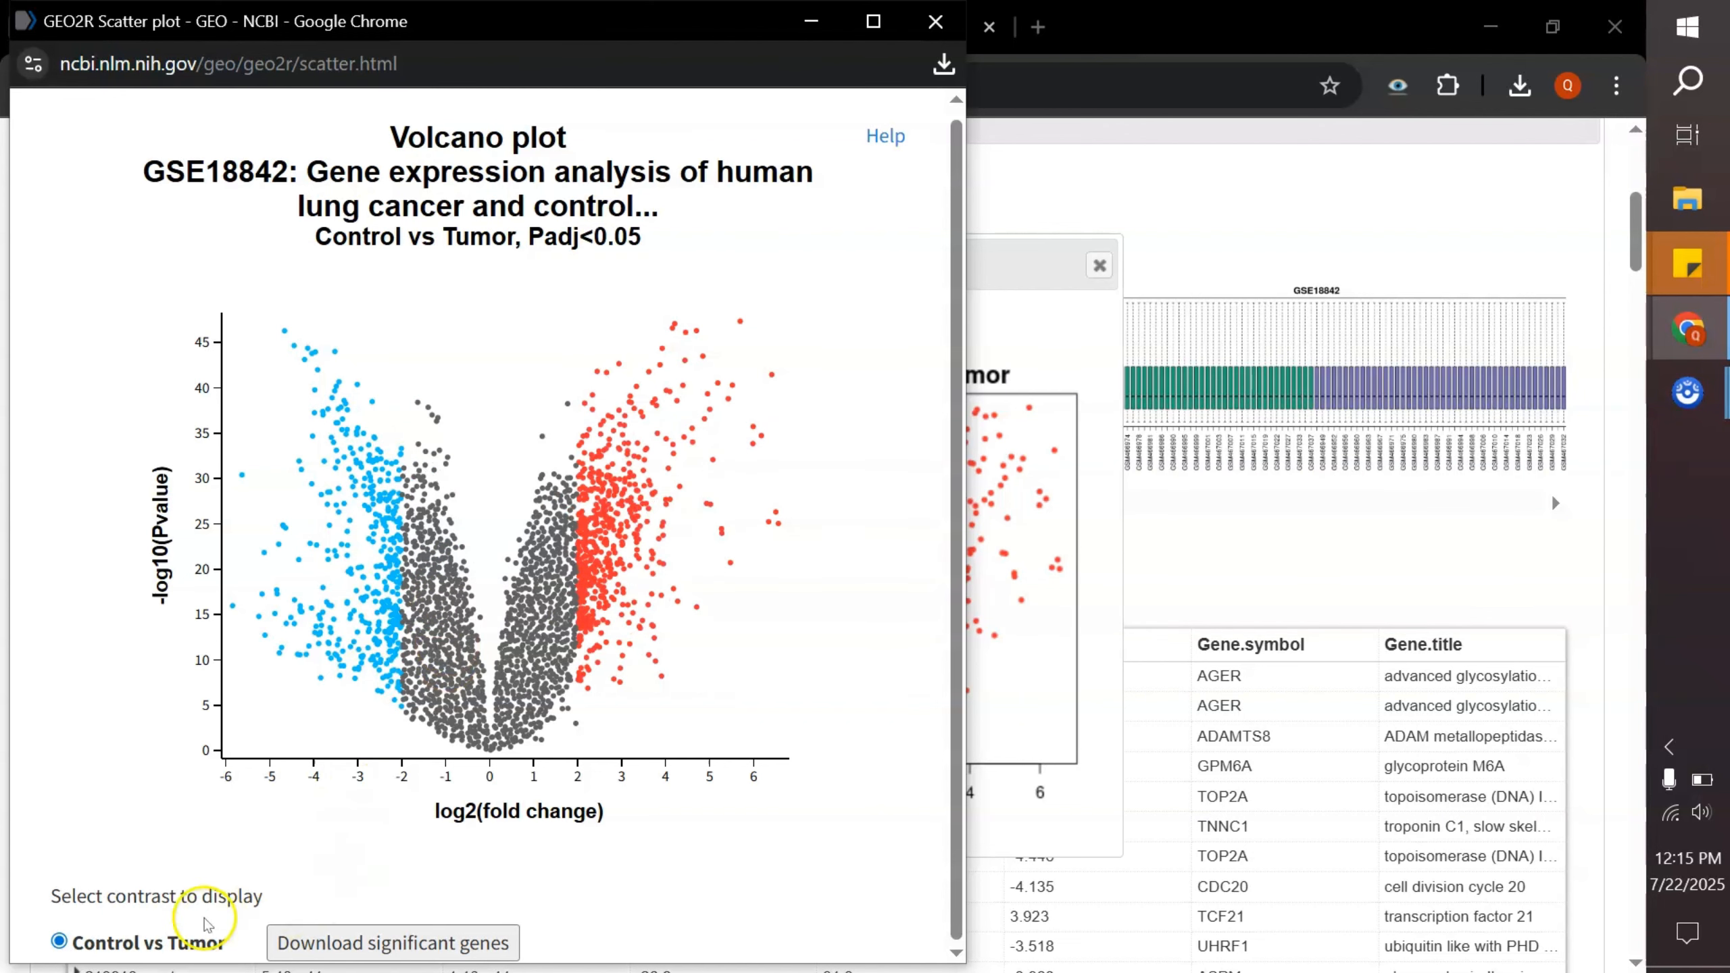
click(411, 945)
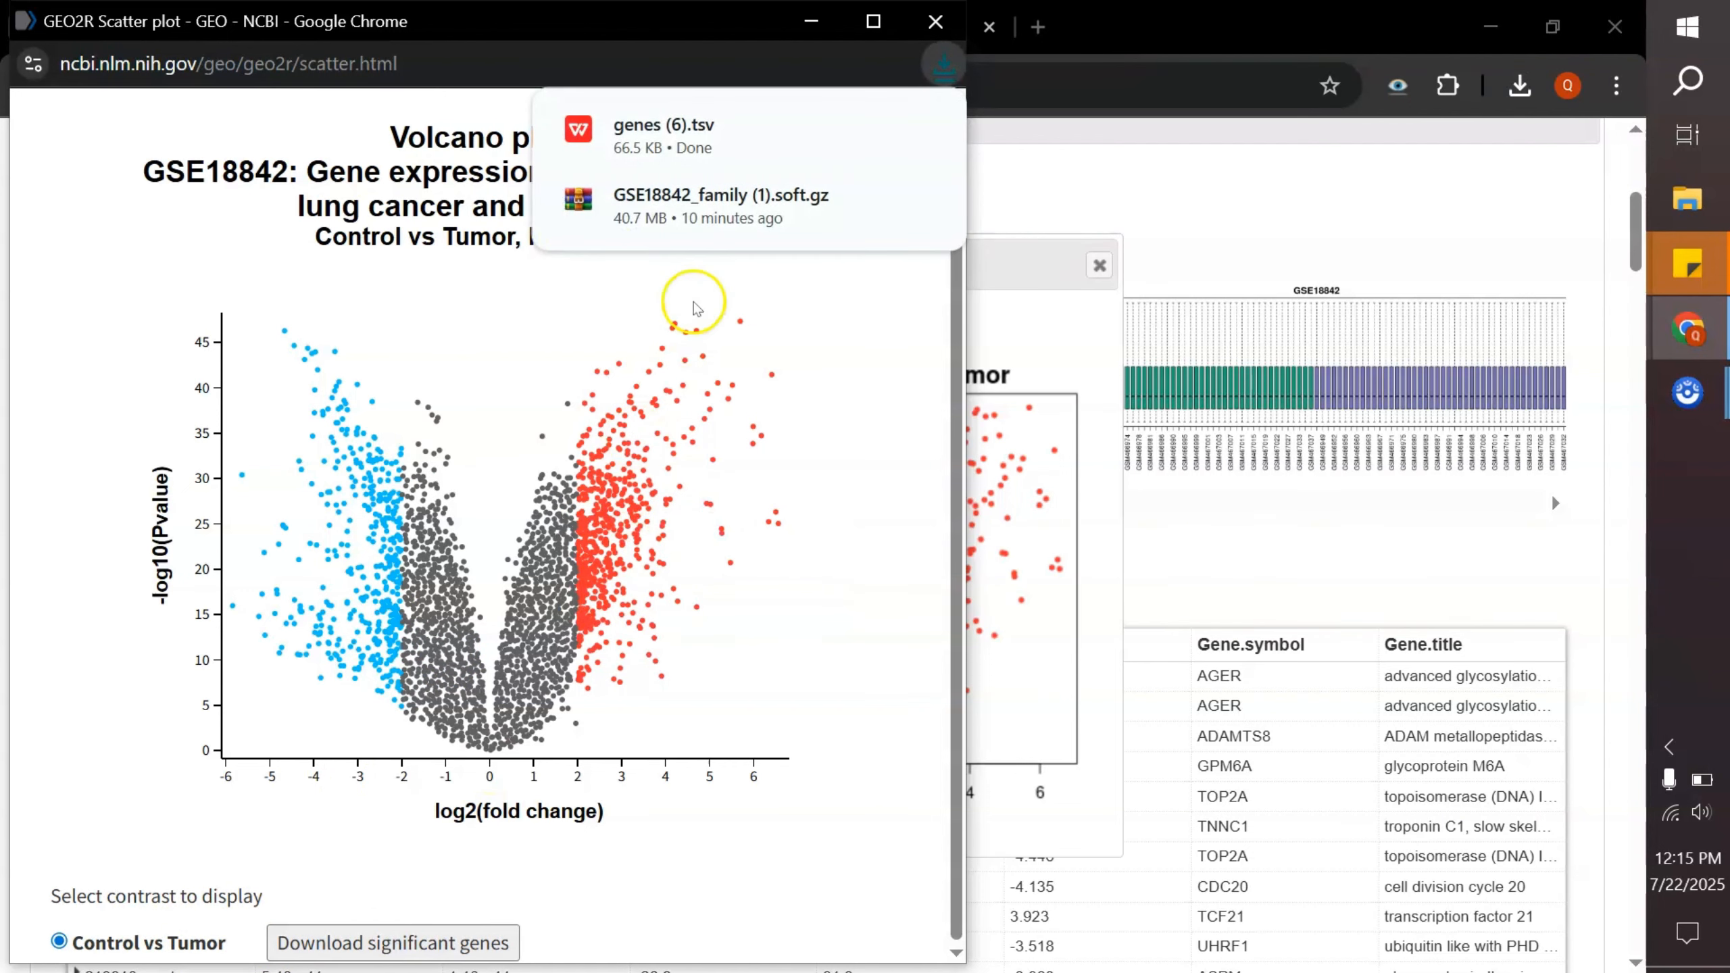
- Open the downloaded genes (6).tsv in WPS Office and examine its ID and -log10(Pvalue) columns, then minimize the spreadsheet
click(659, 144)
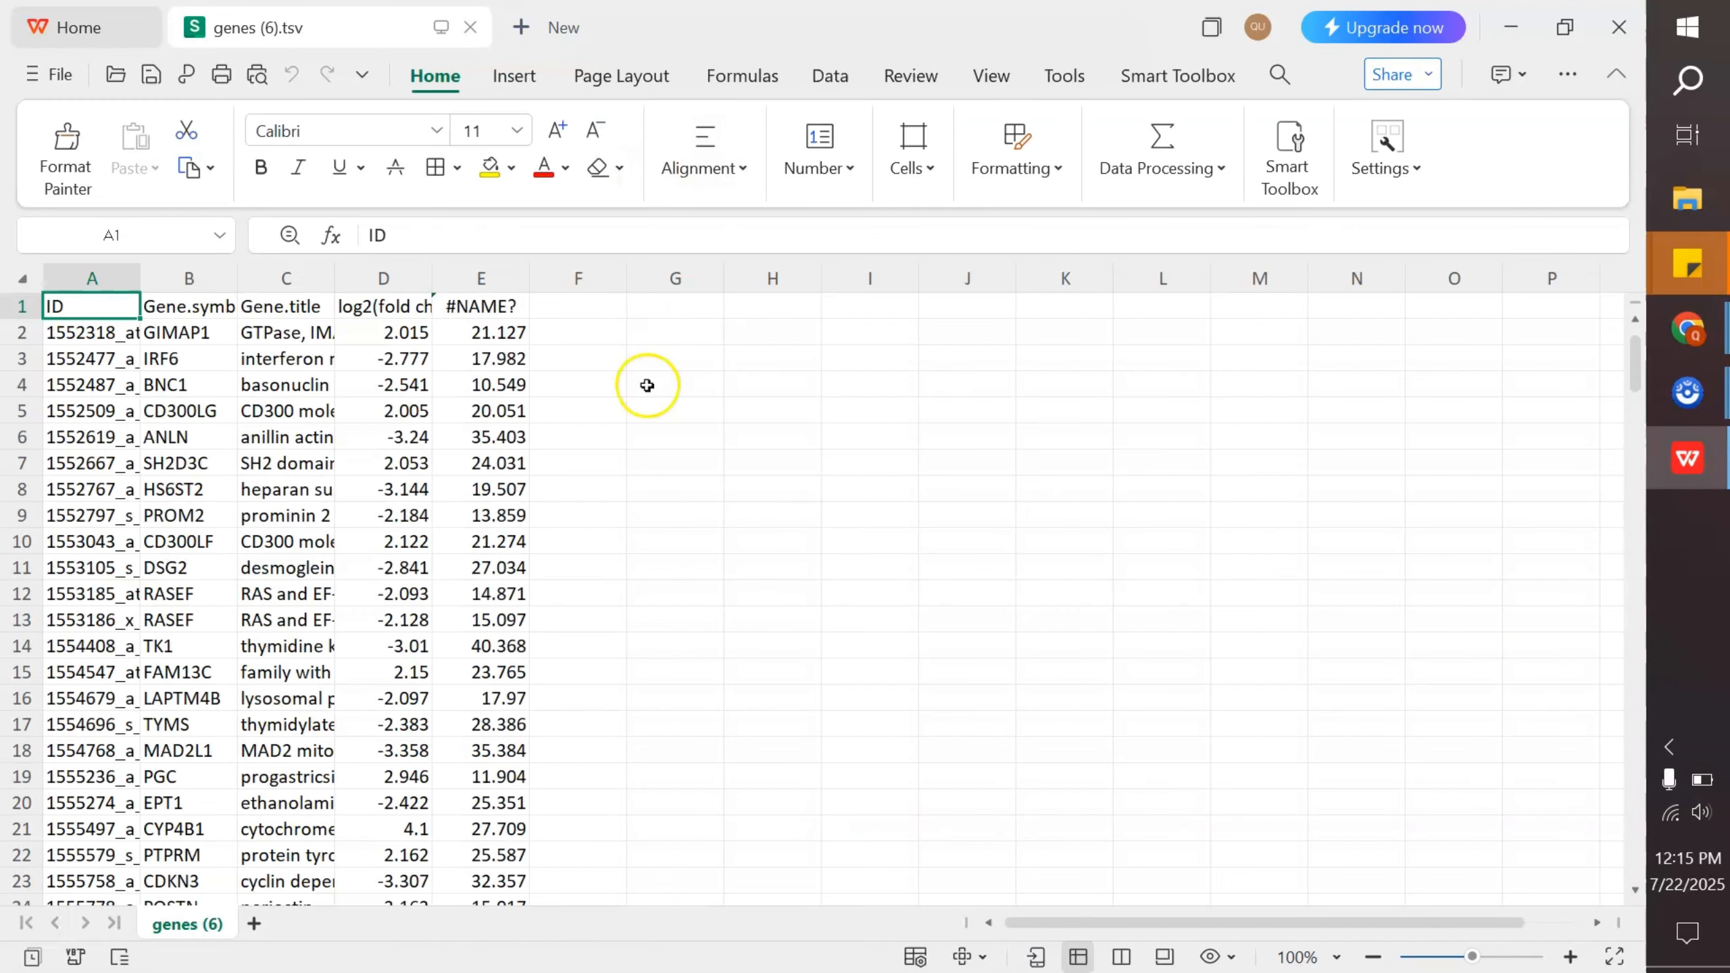
click(123, 281)
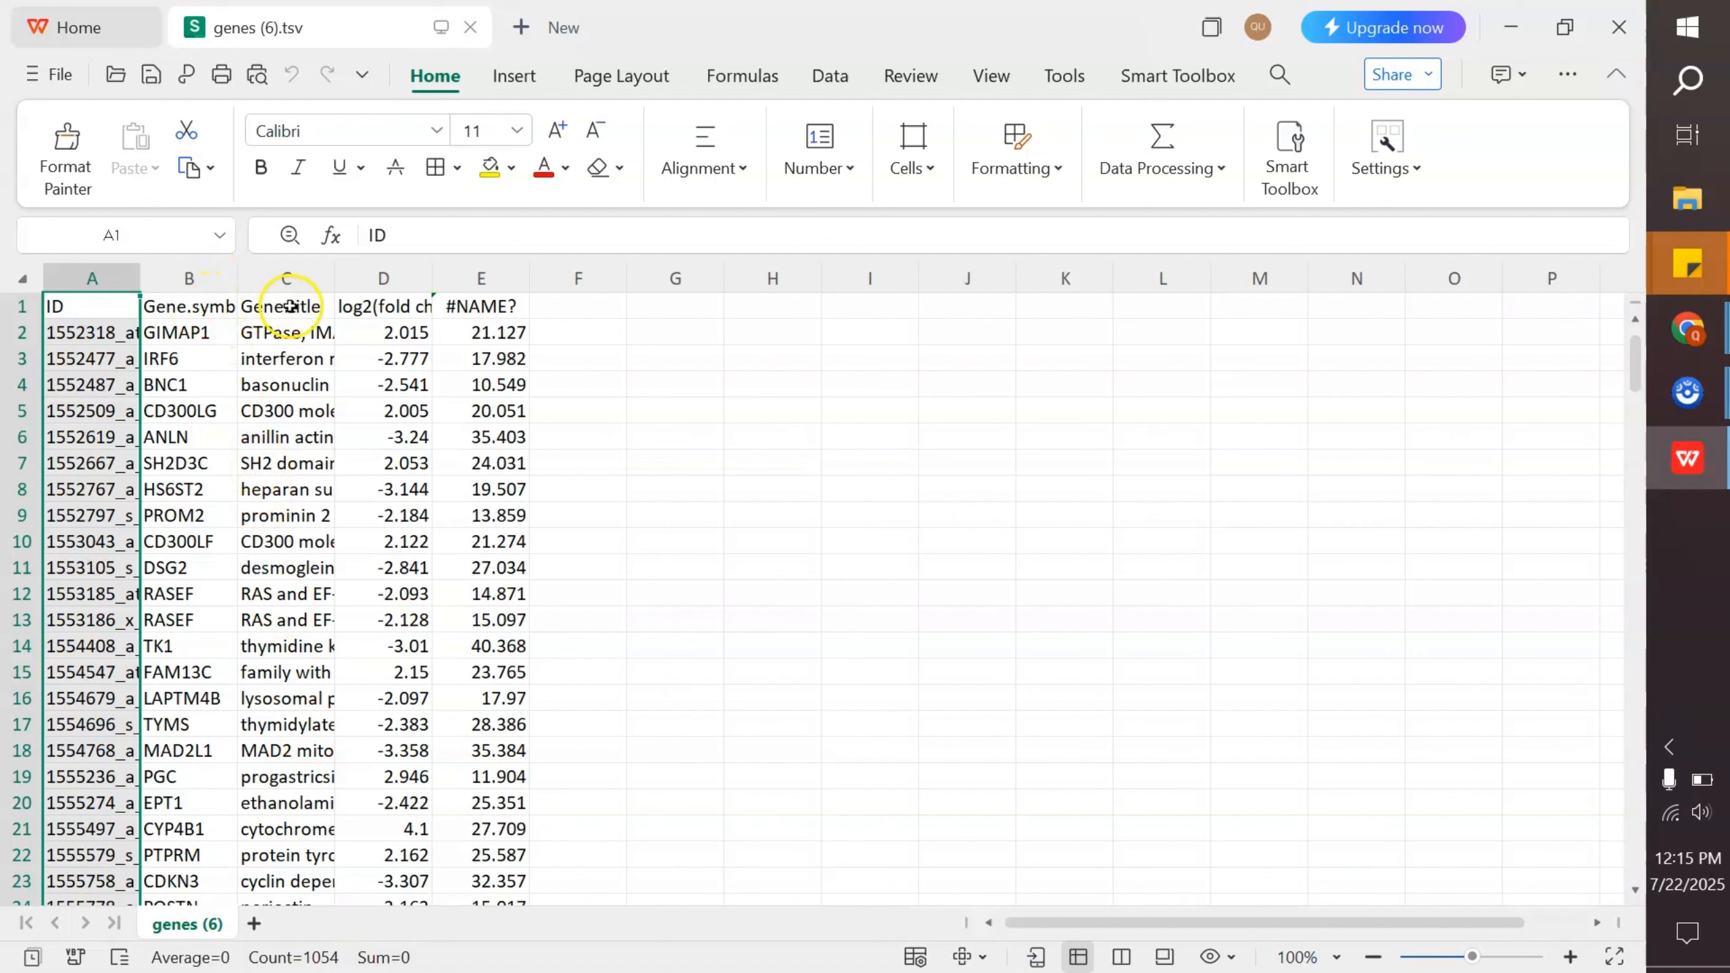
click(460, 305)
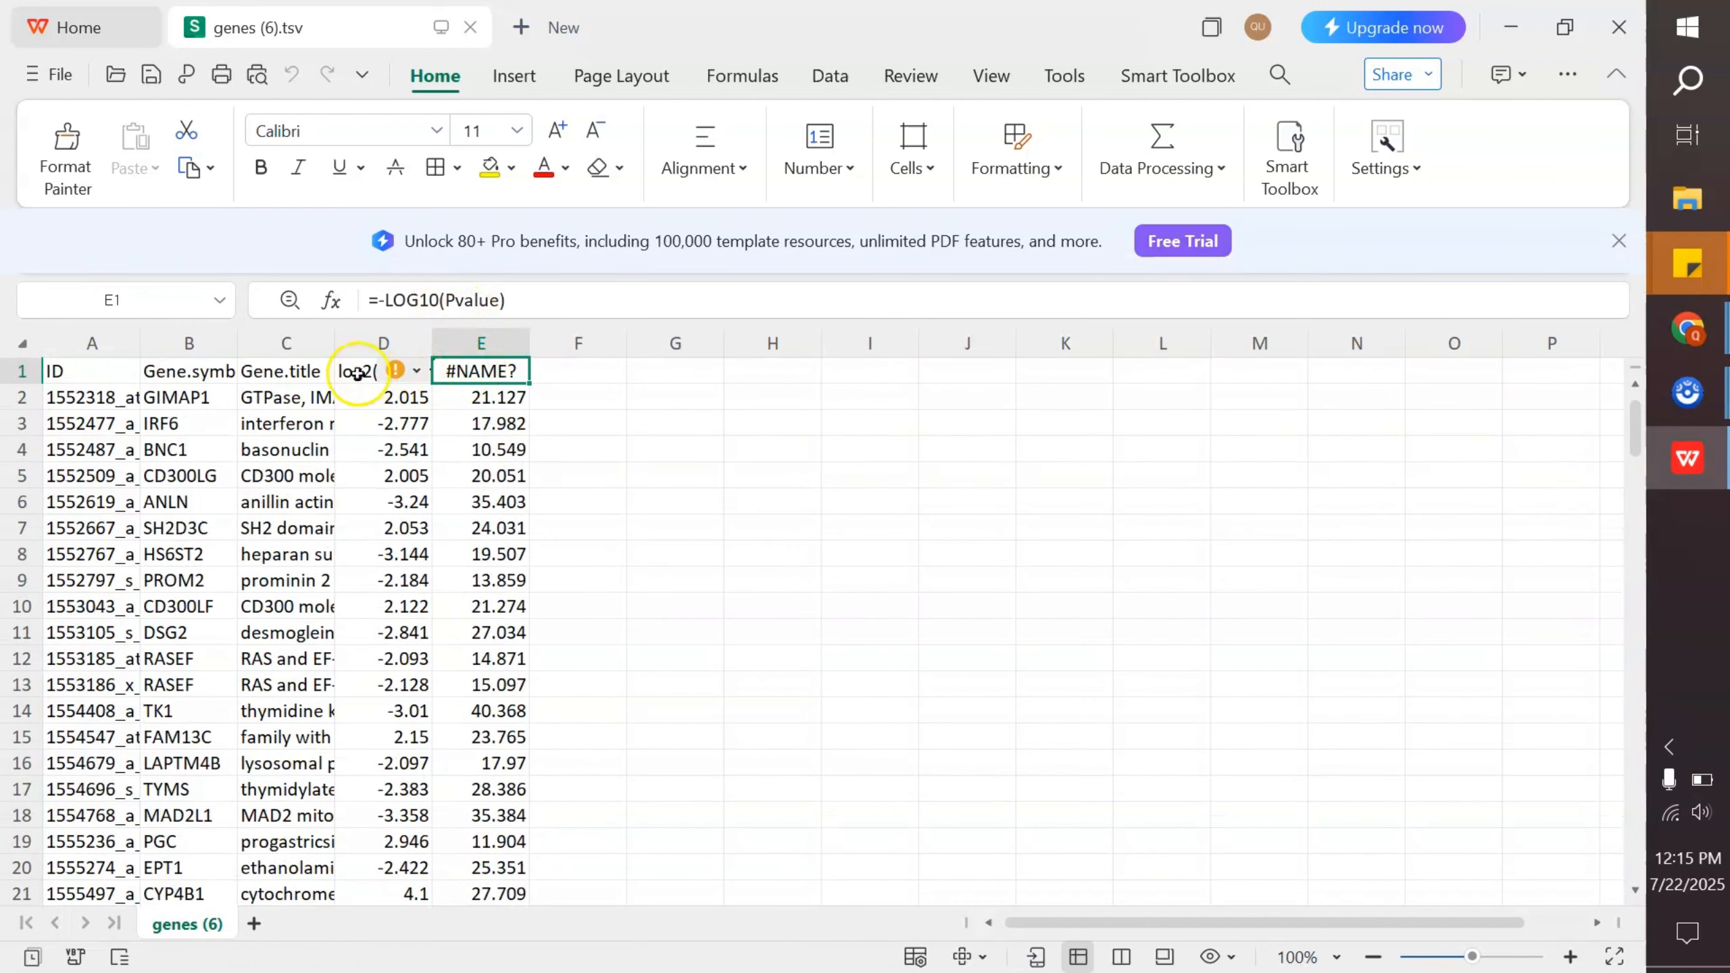
click(1510, 27)
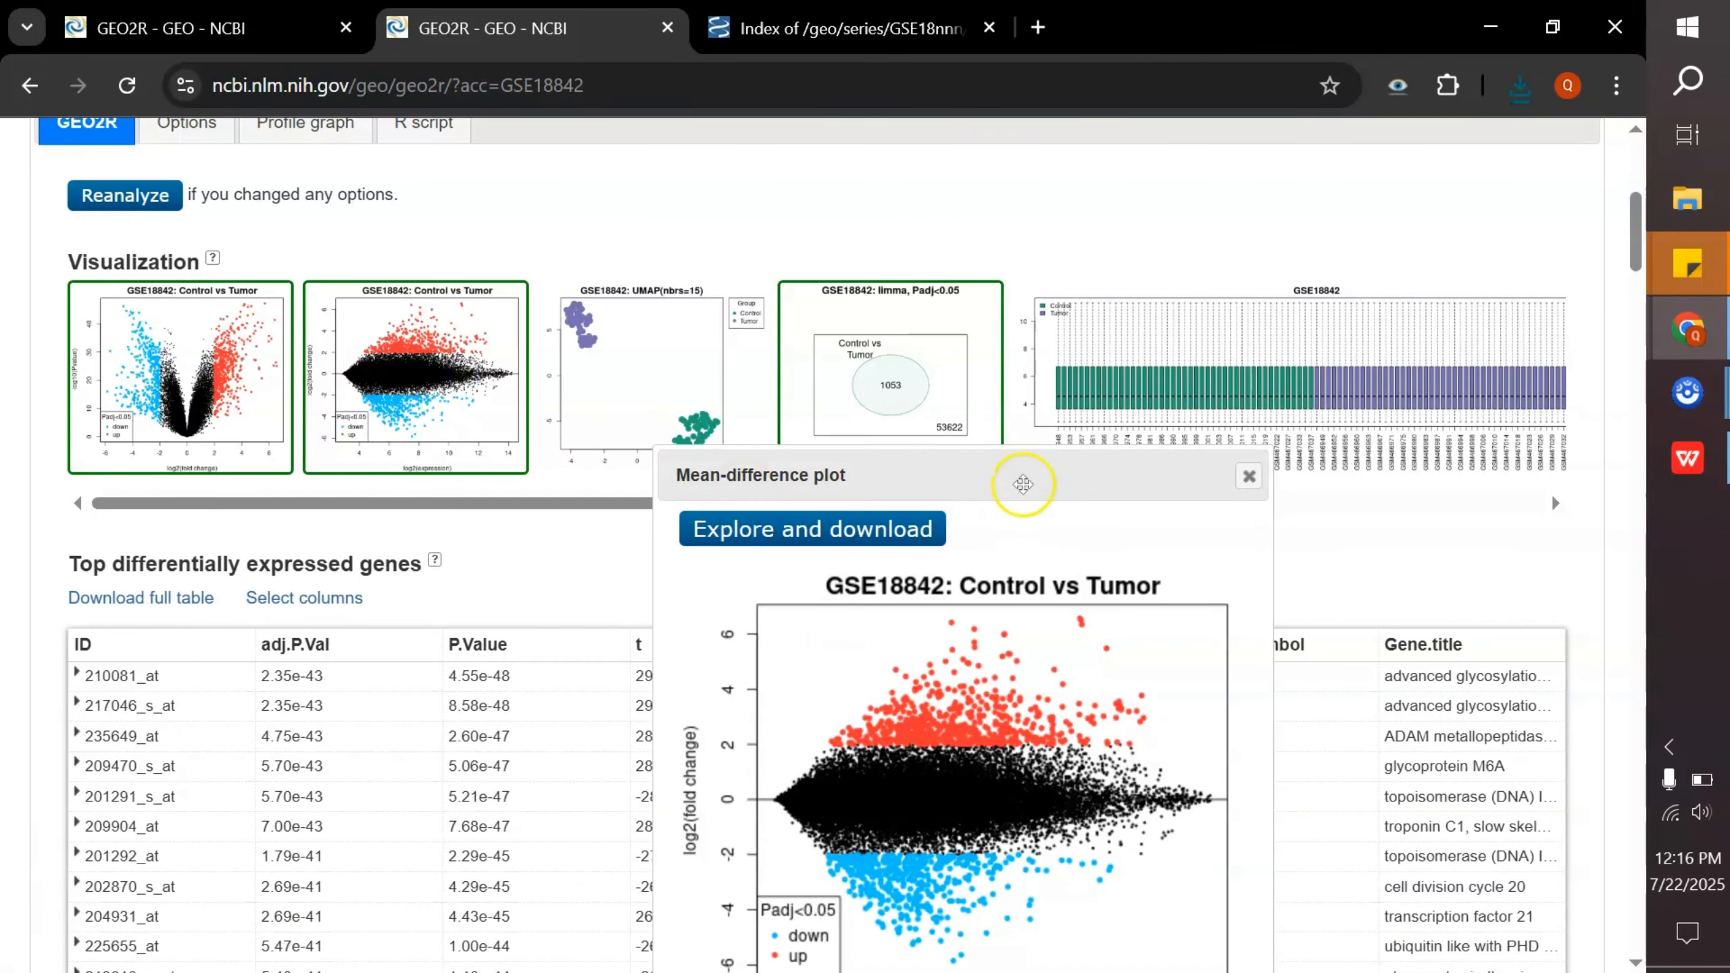
- Examine the Control vs Tumor mean-difference plot and the UMAP plot, closing each one after viewing
drag(1025, 472, 855, 261)
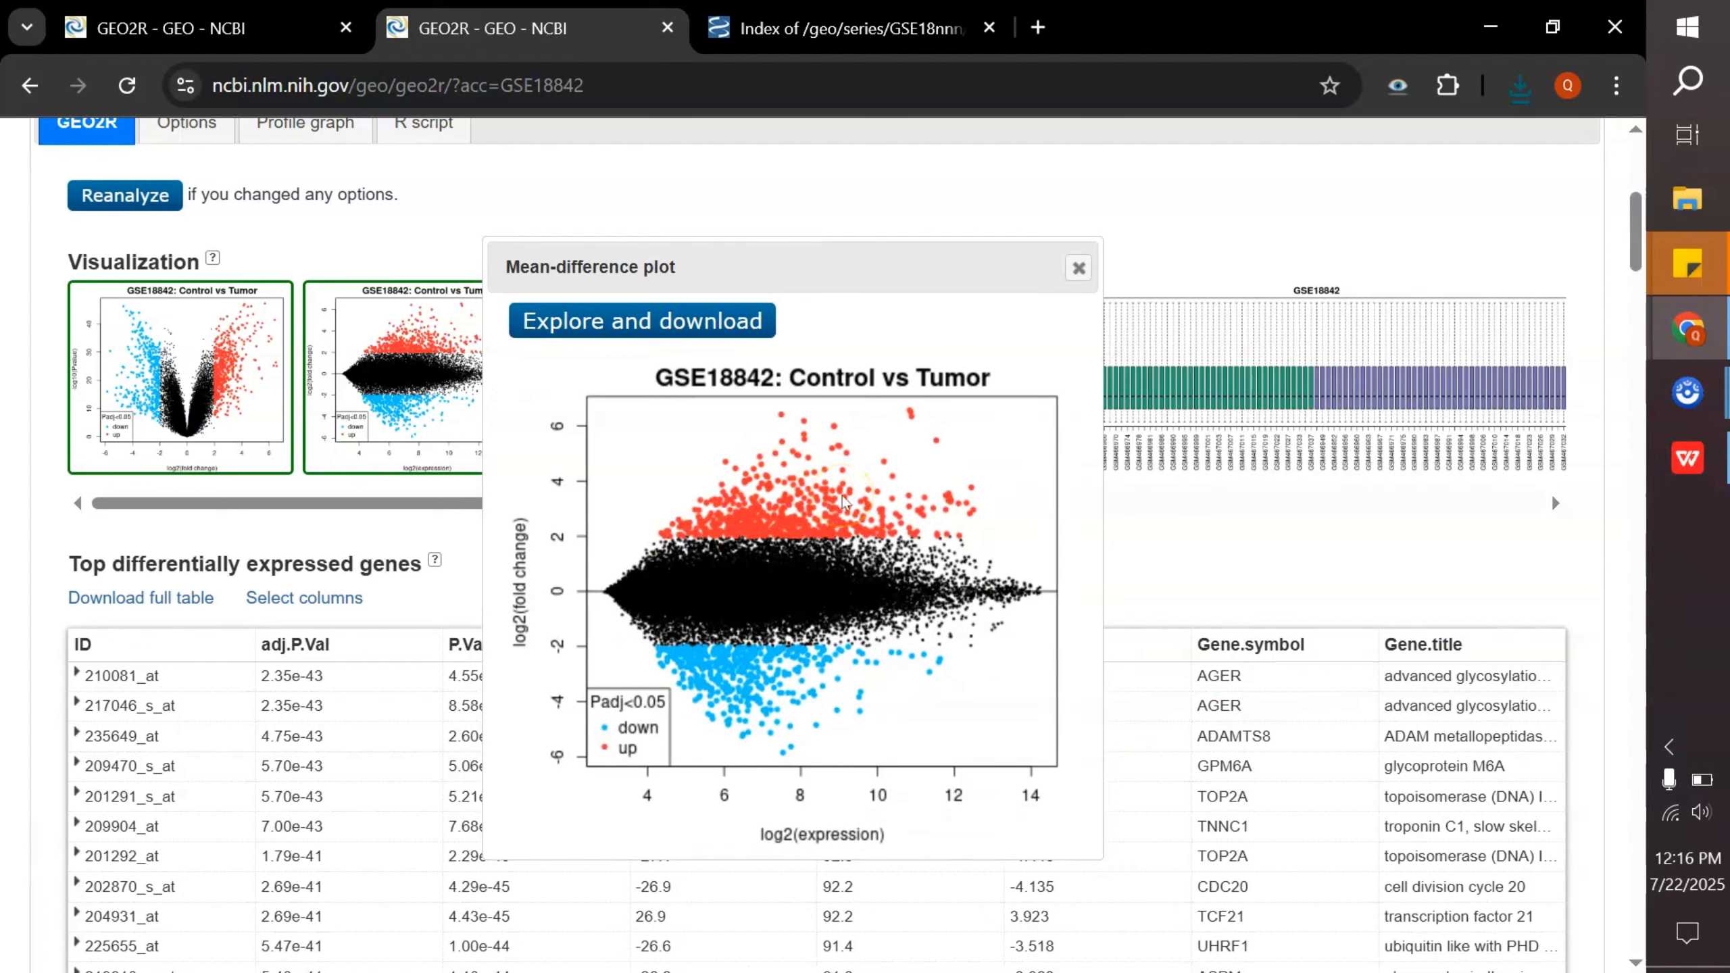
click(1078, 267)
click(583, 450)
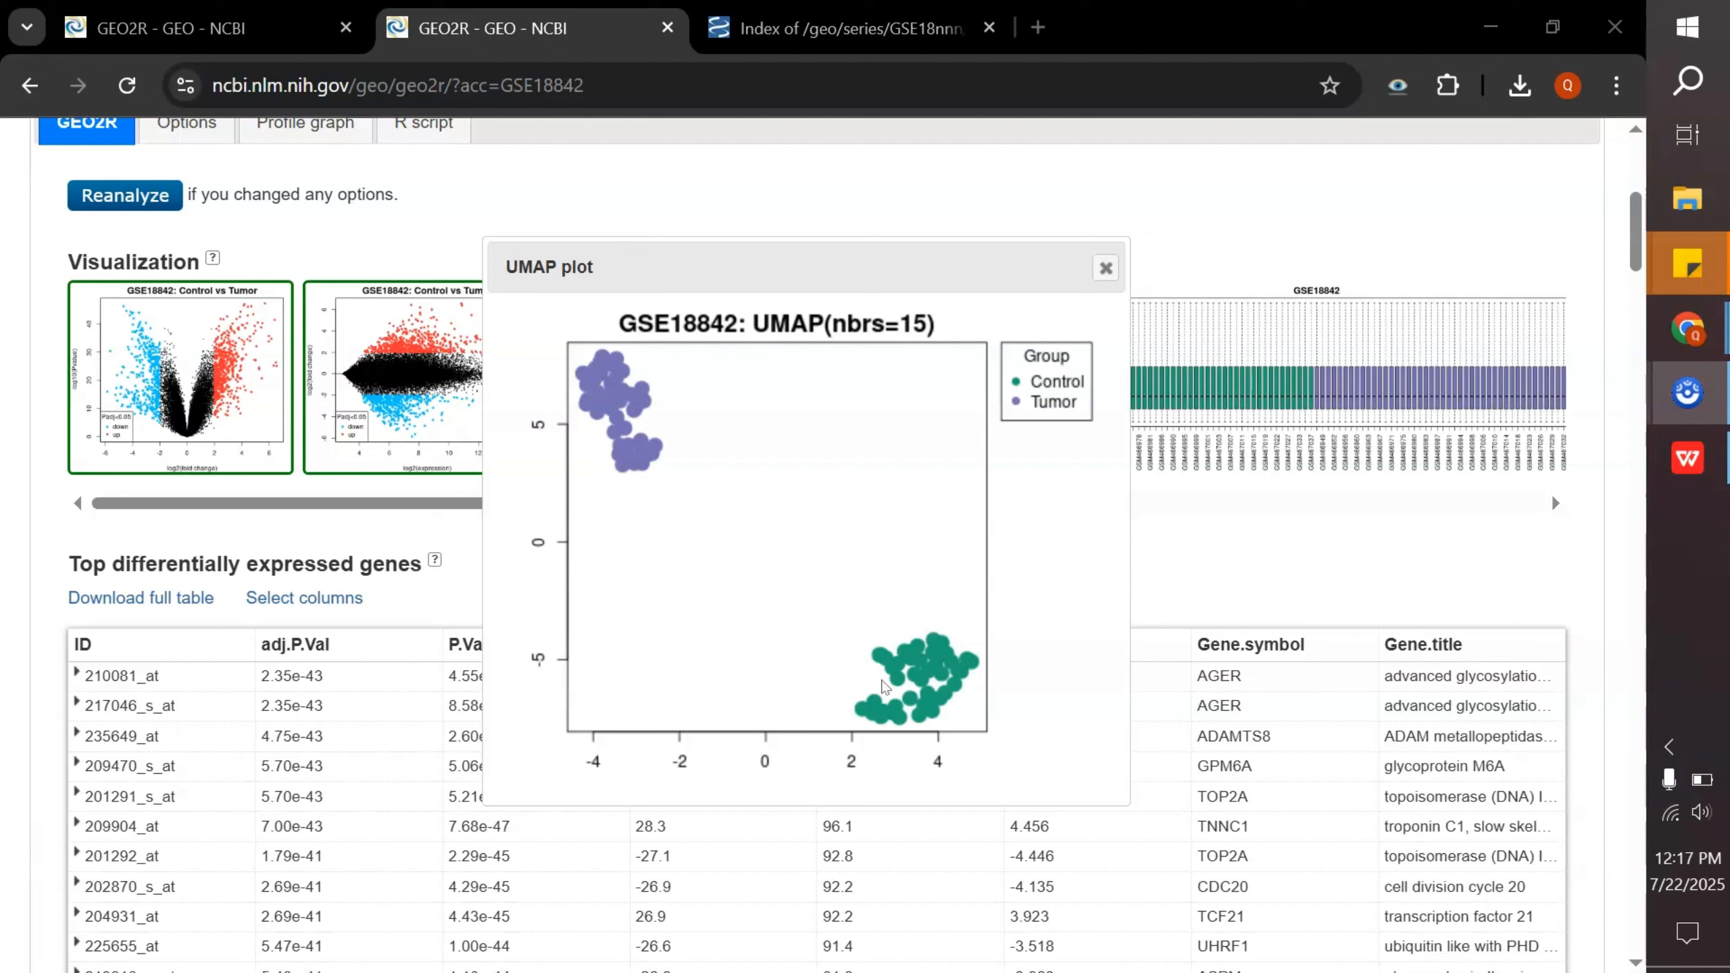
click(1106, 272)
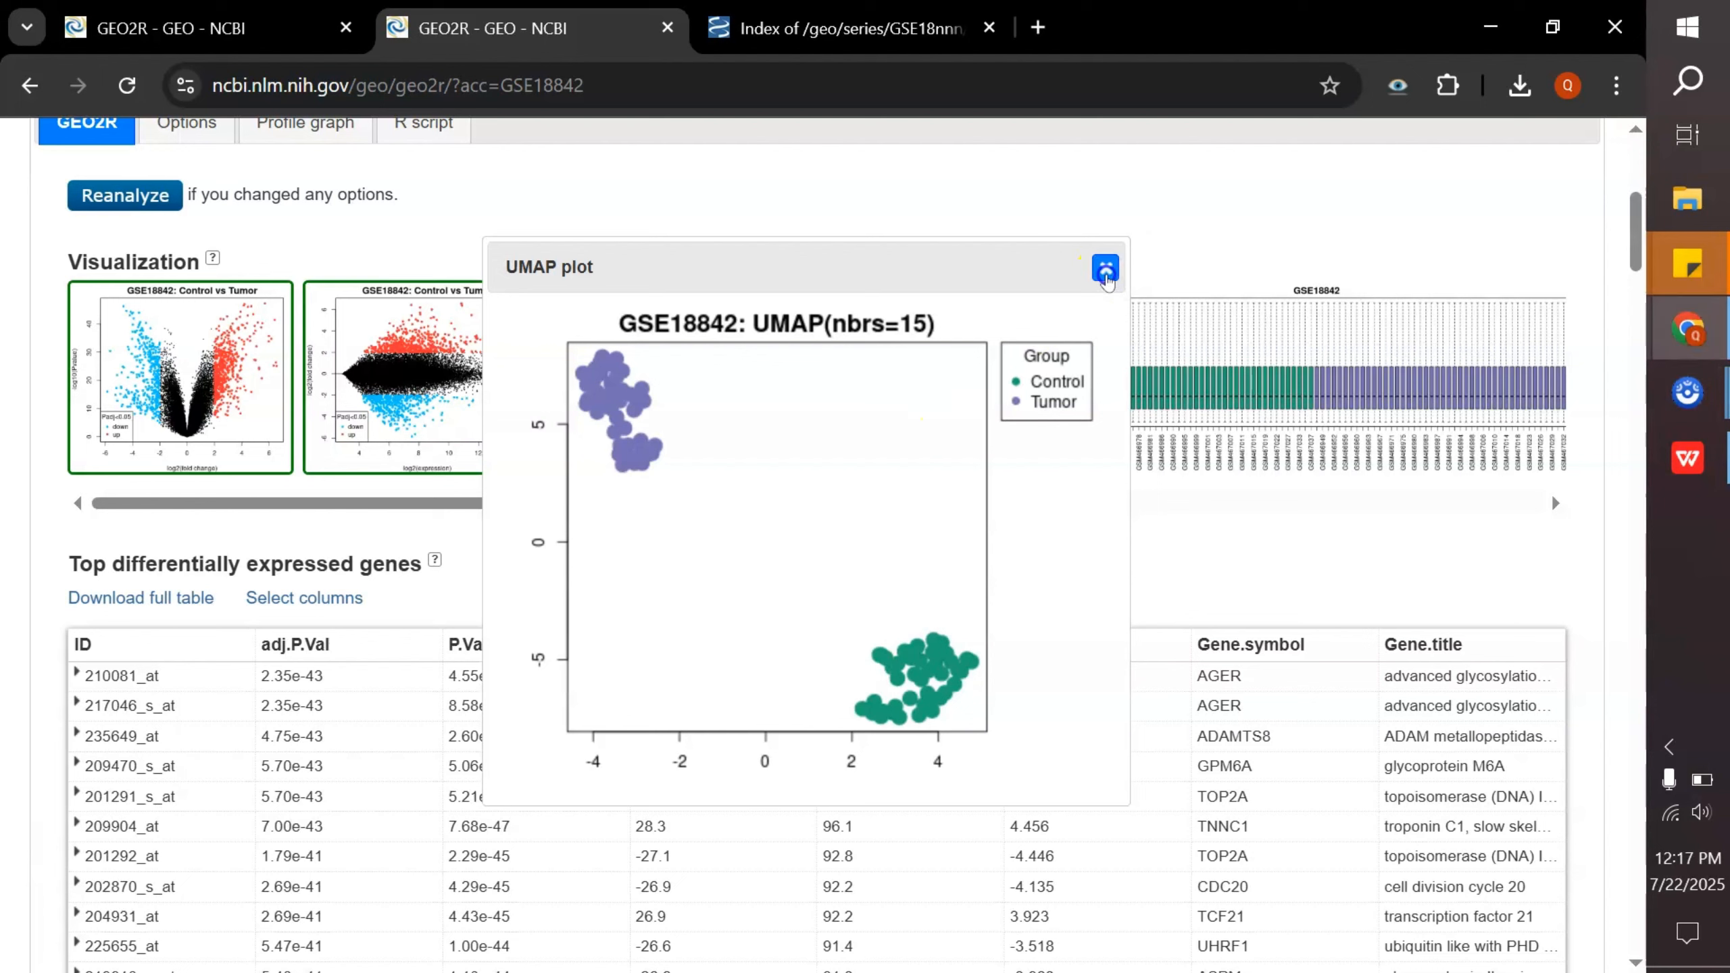
- Examine the Venn diagram and the full-width boxplot of the Control and Tumor samples, closing each one after viewing
click(916, 324)
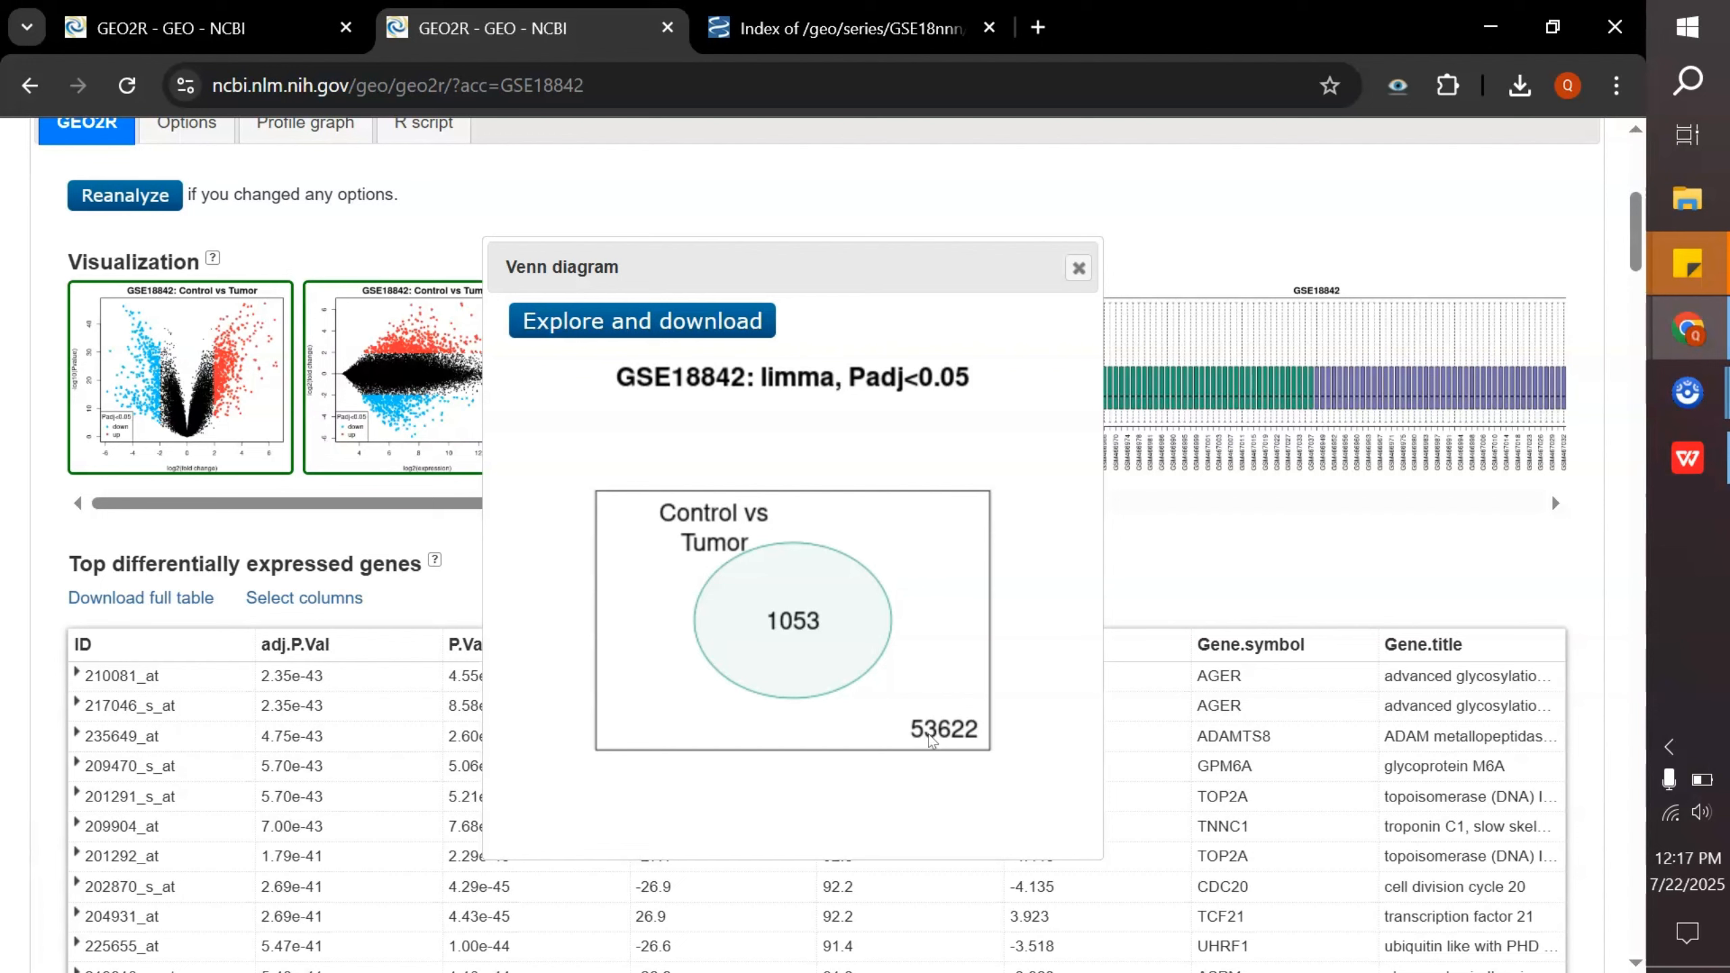
click(949, 737)
click(1086, 270)
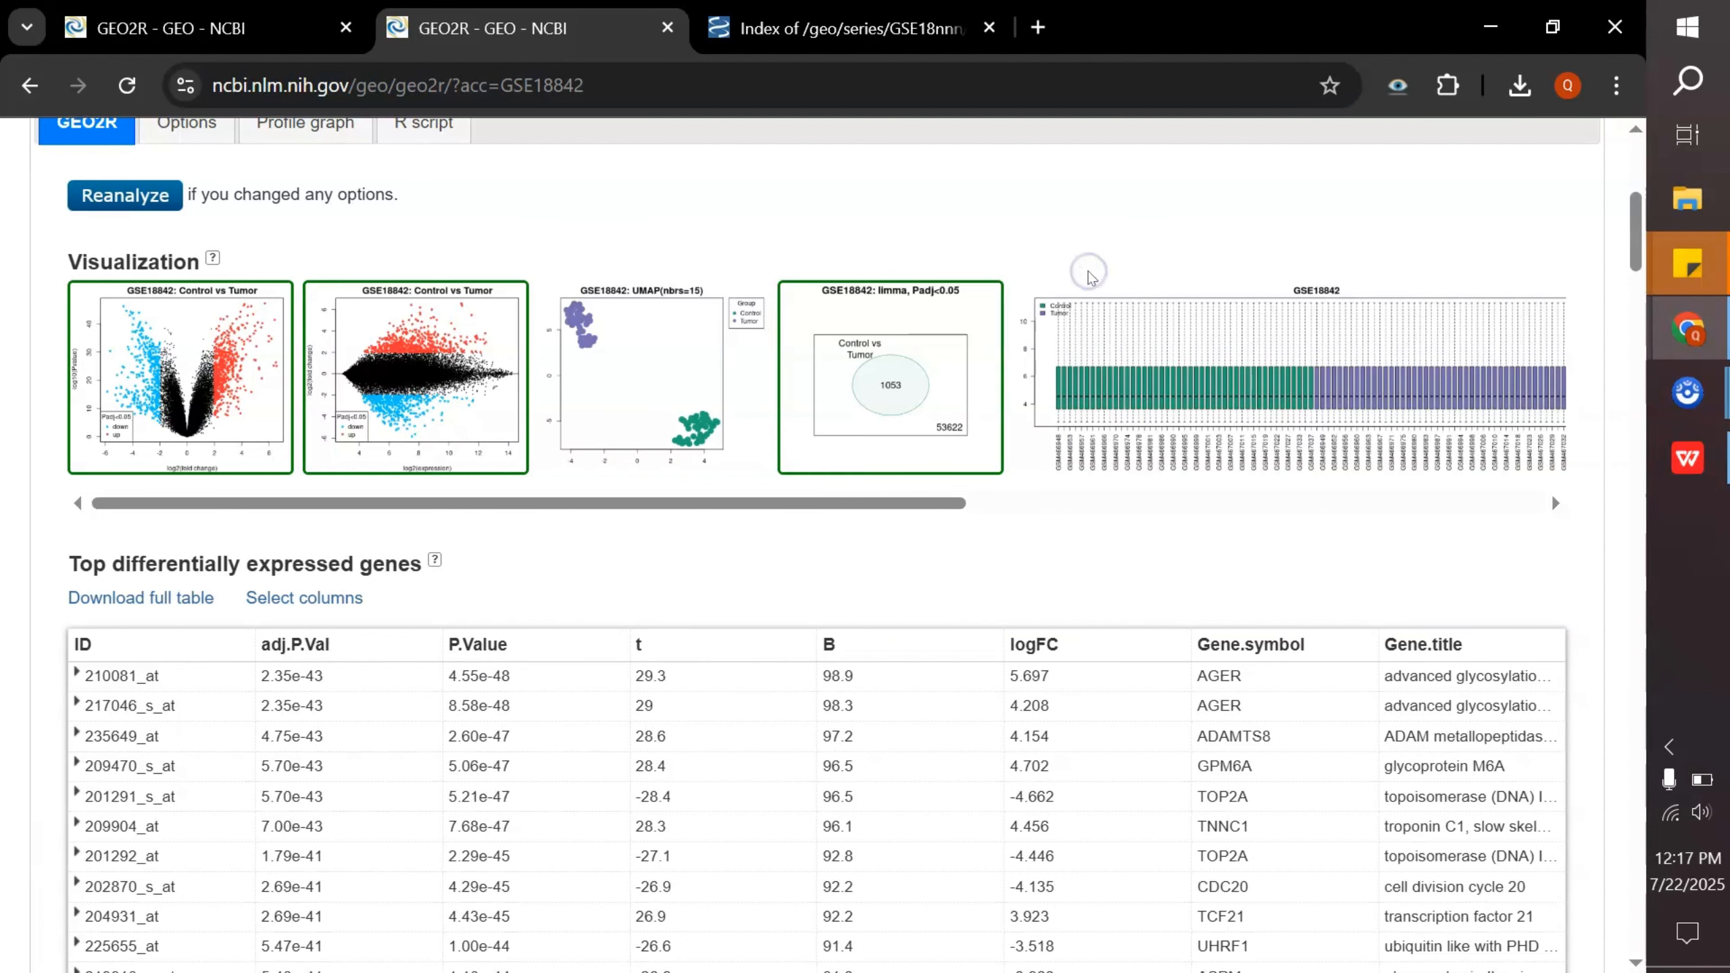
click(1139, 320)
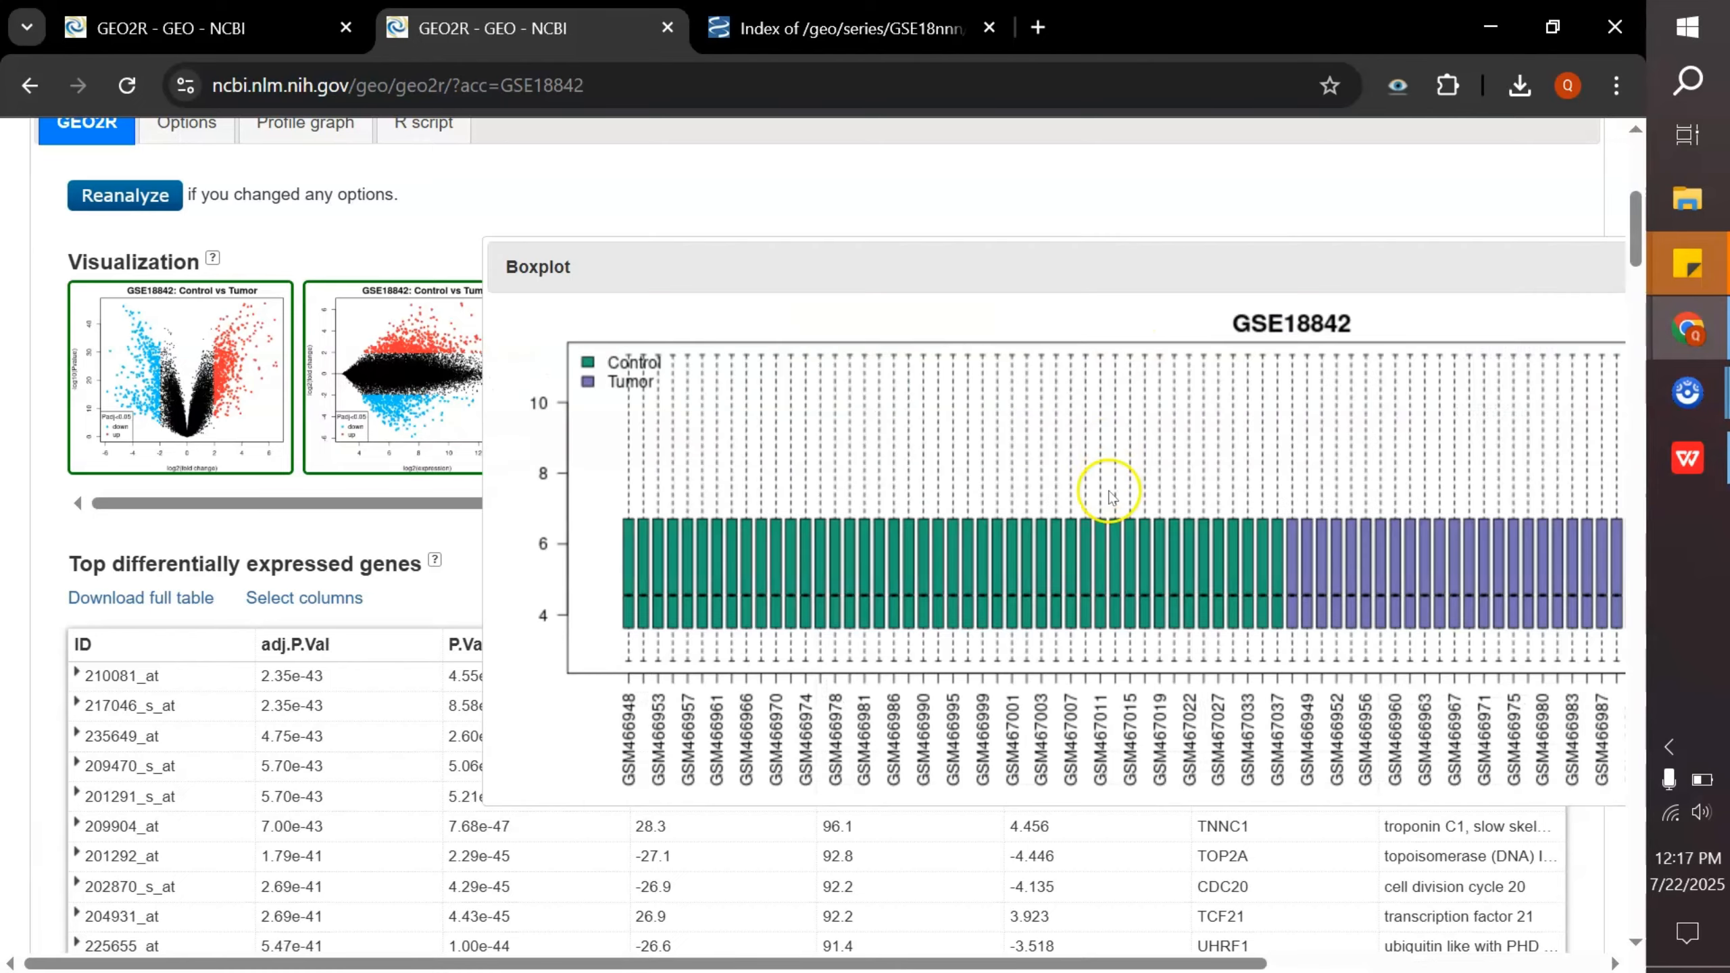
drag(1069, 320, 771, 310)
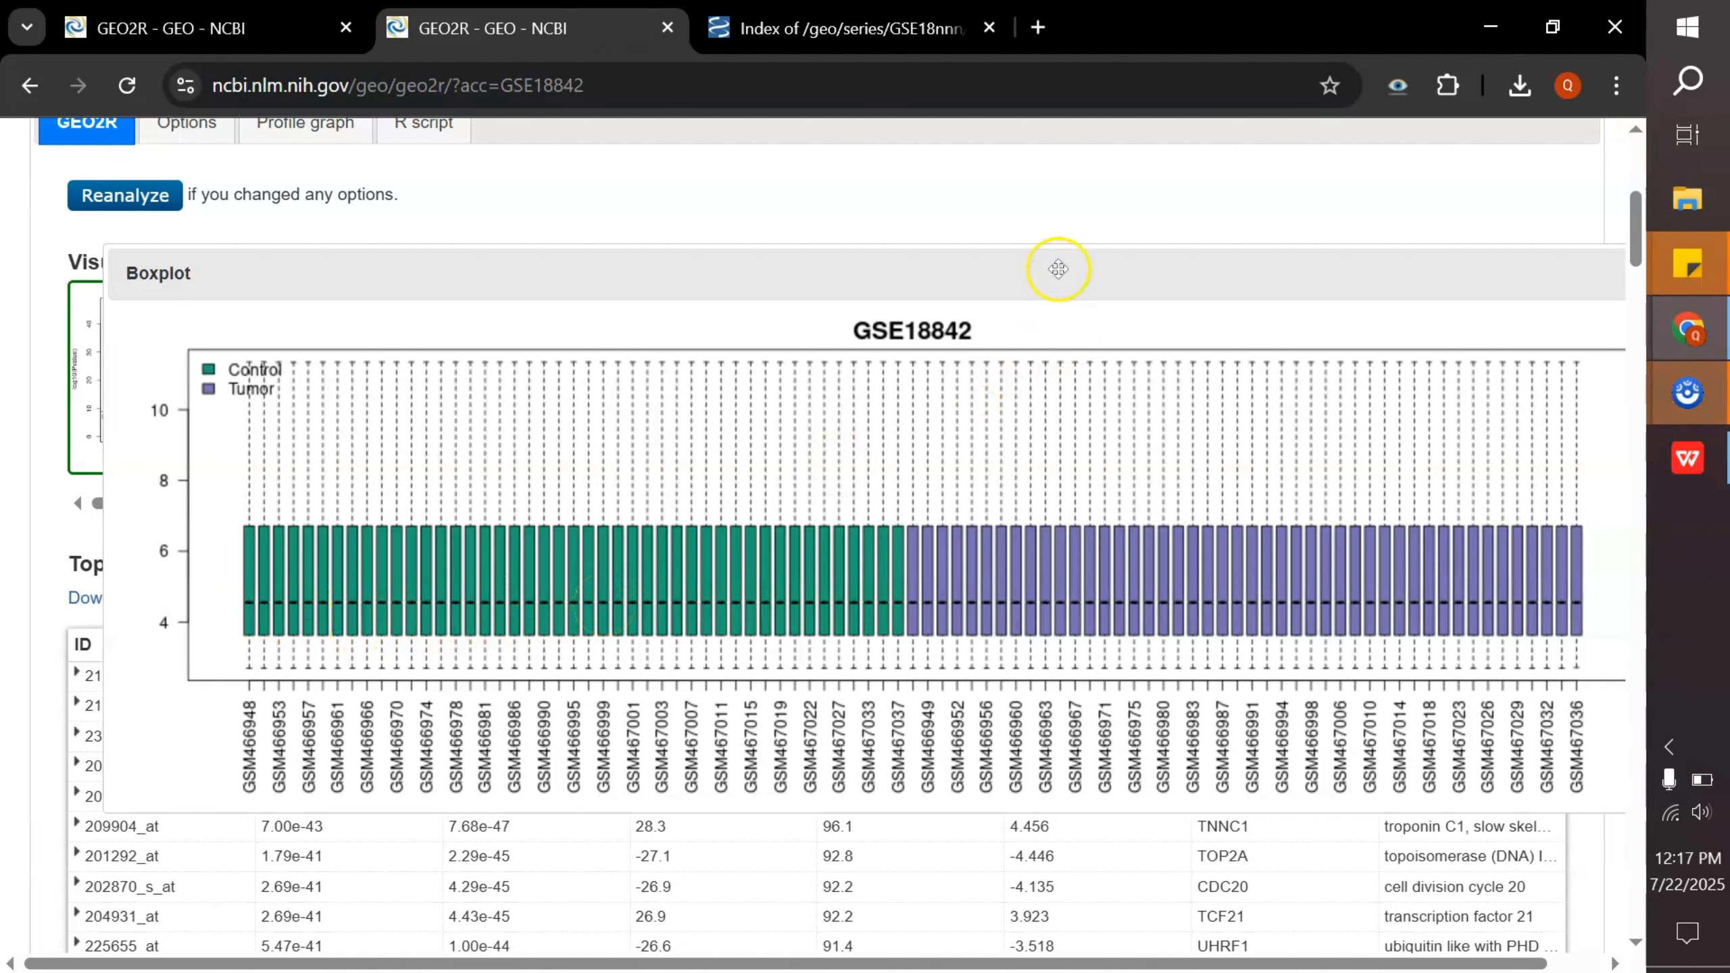
drag(1058, 269, 913, 260)
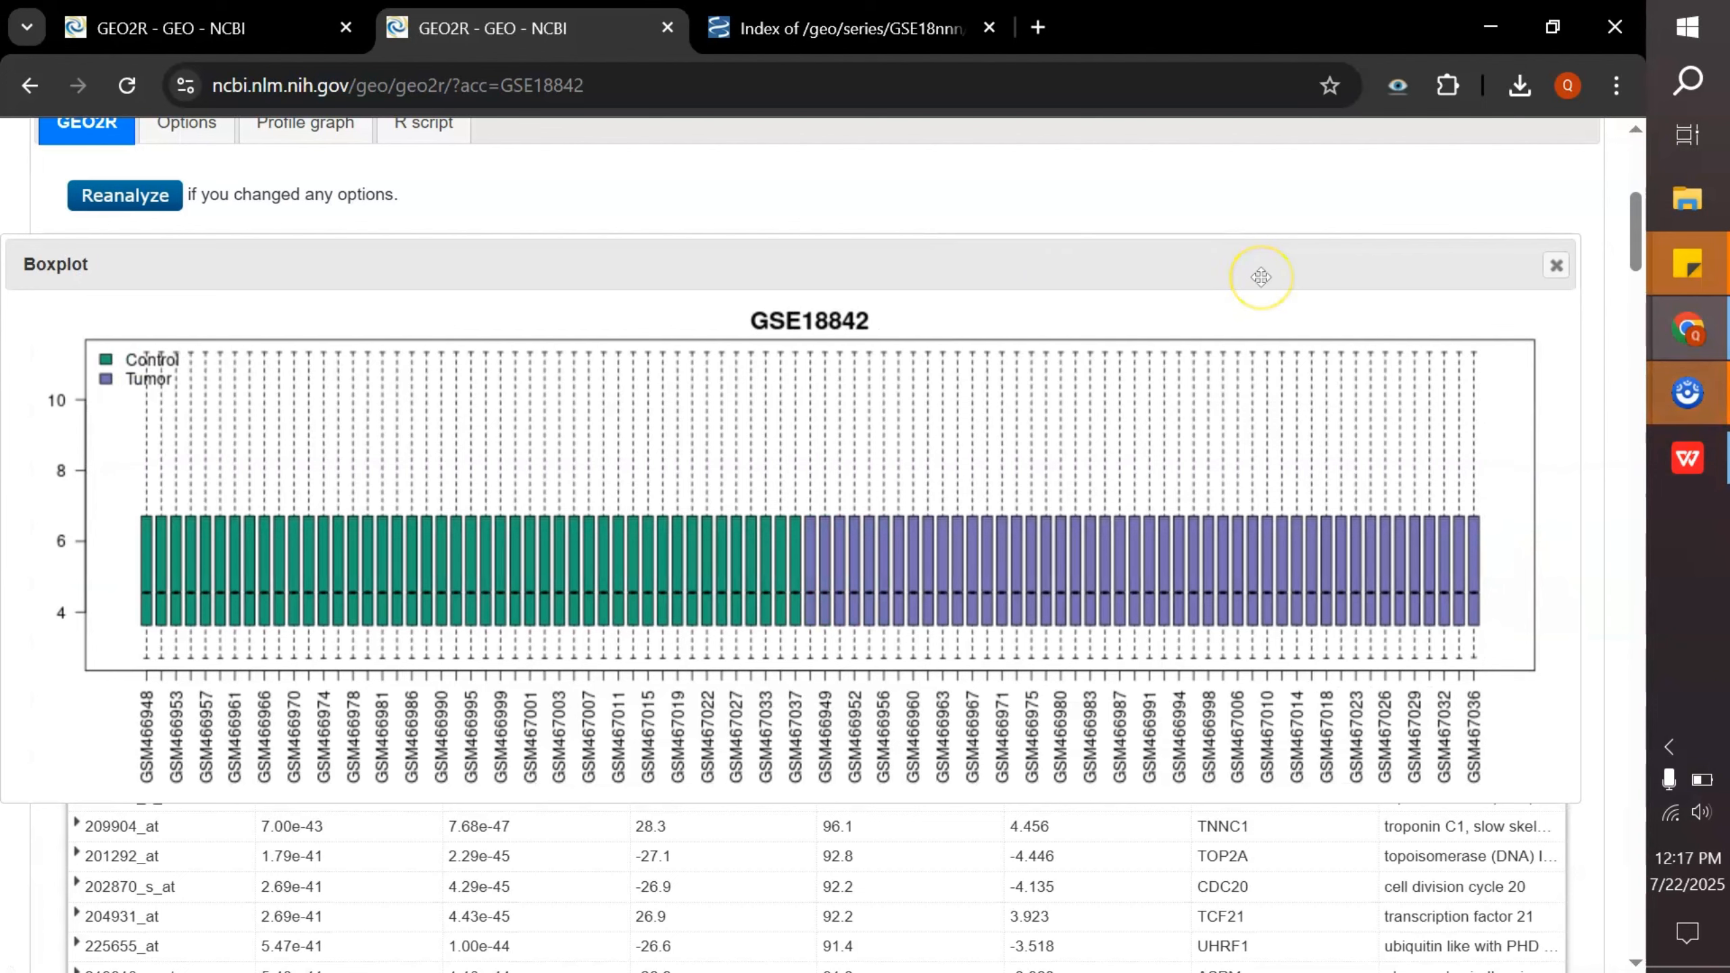
click(1556, 265)
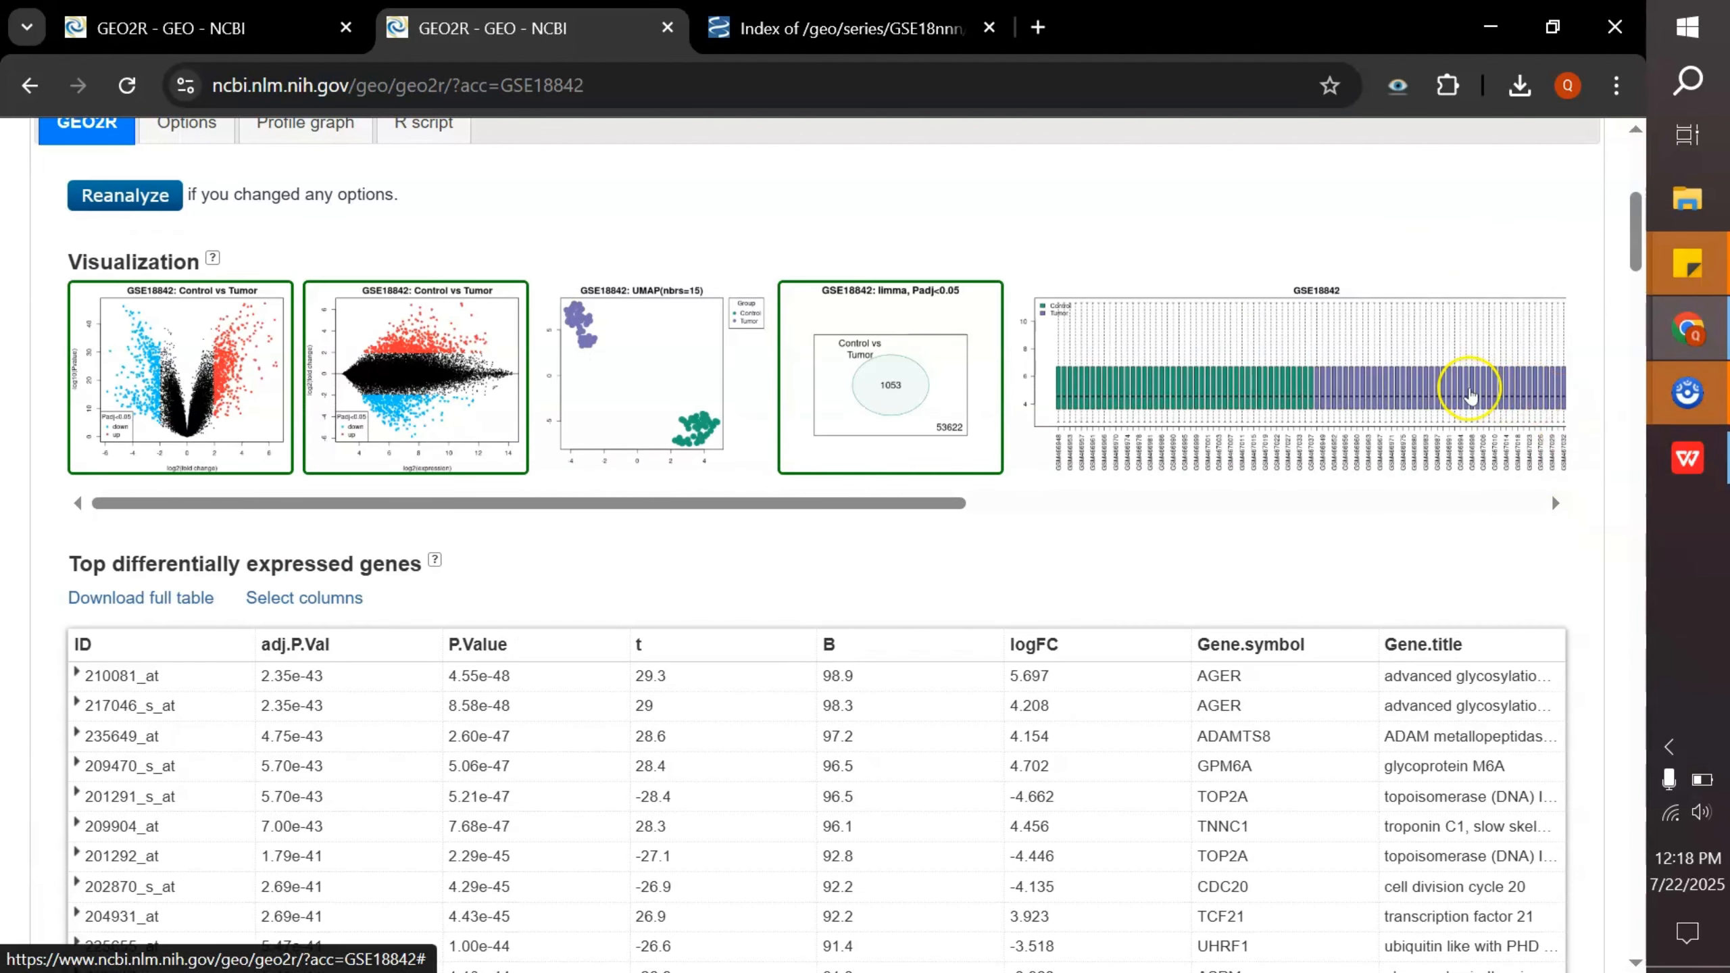
- Look through the remaining thumbnails: expression density, adjusted P-value counts, moderated t statistic and mean-variance trend
scroll(1363, 379, right, 5)
scroll(1333, 380, right, 5)
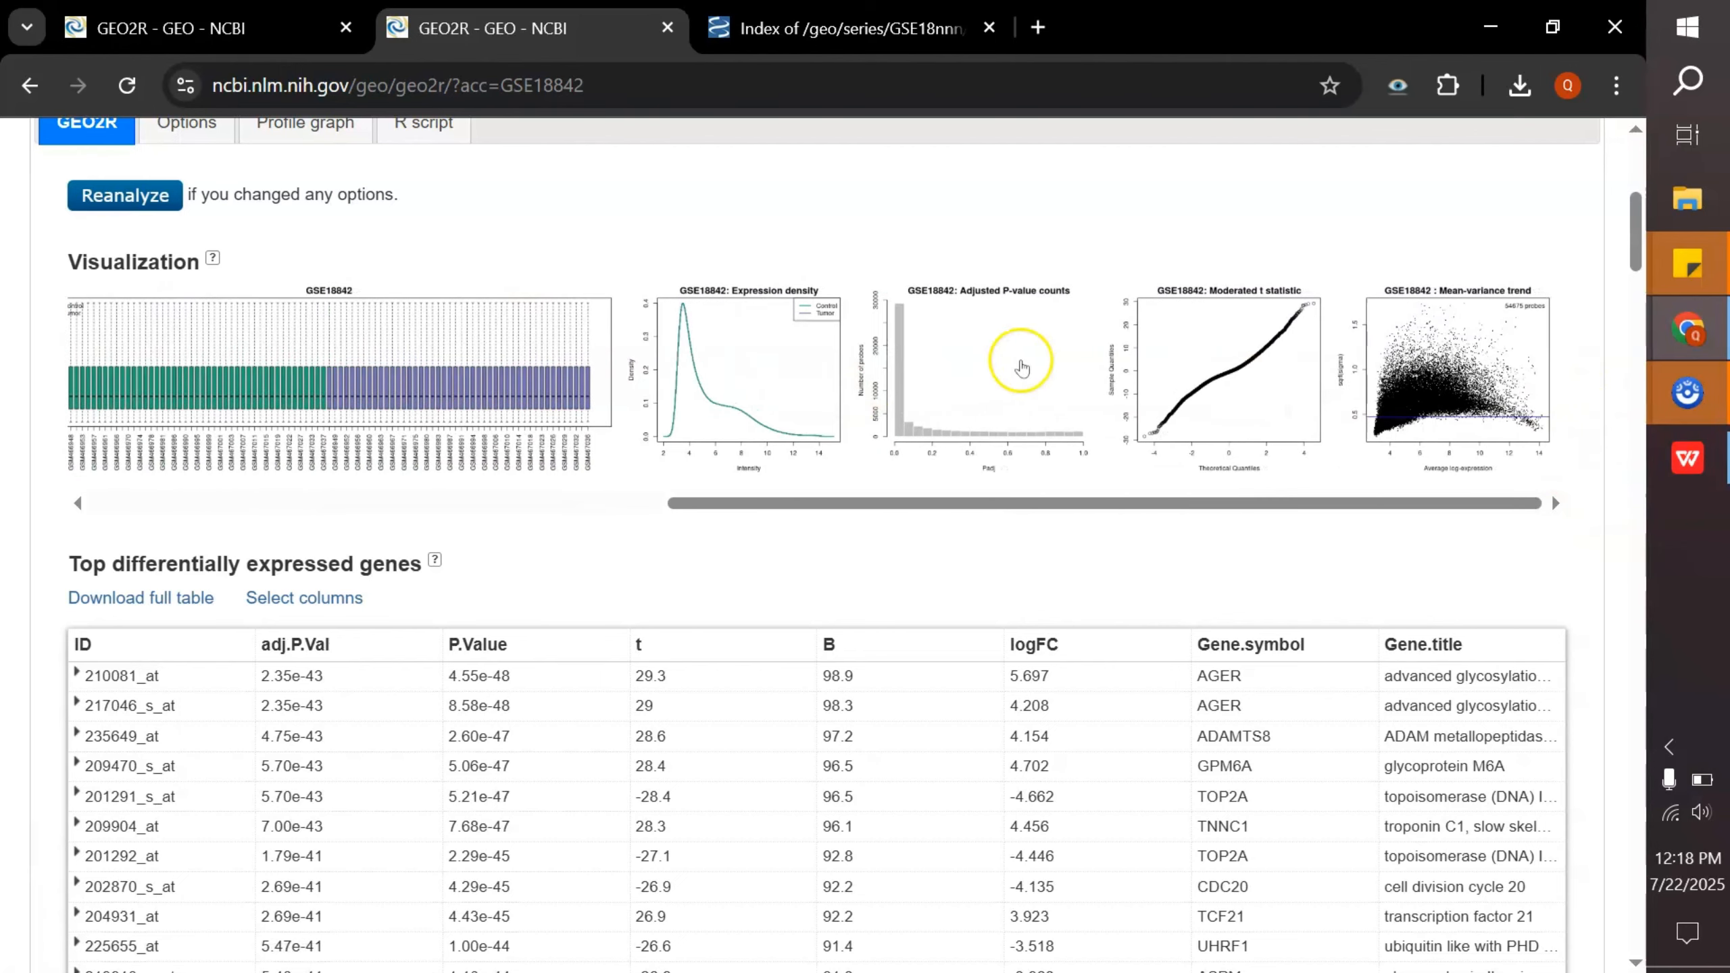
drag(1303, 511, 653, 542)
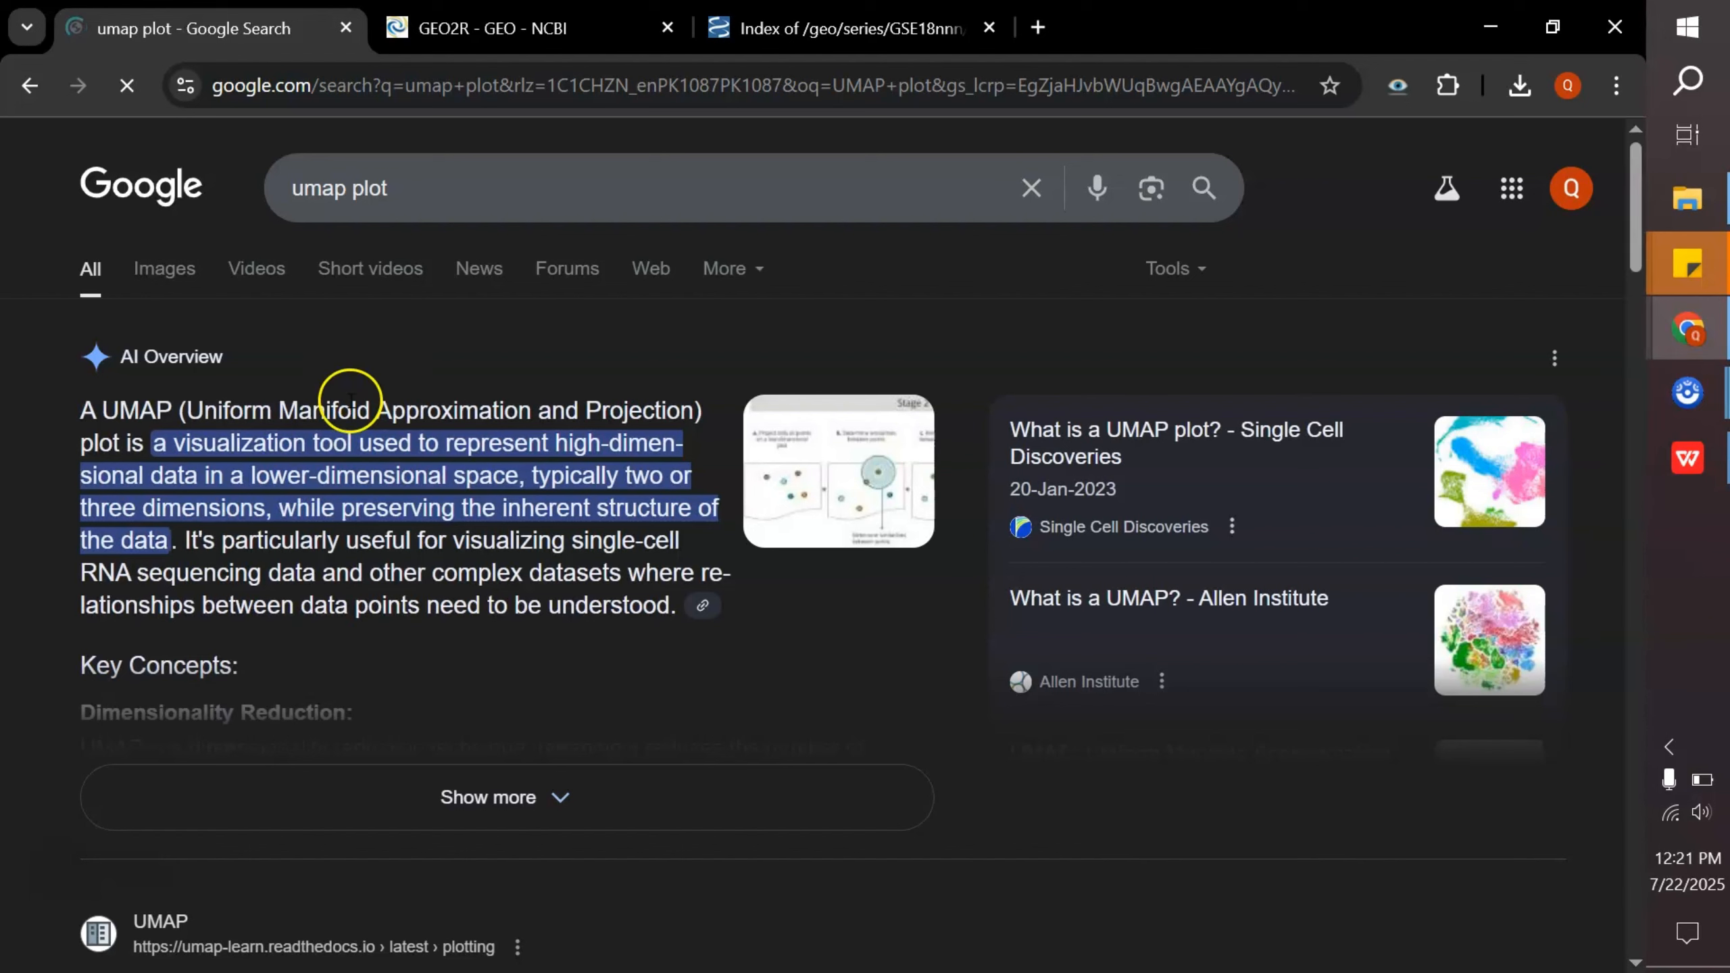
- Highlight the full form of UMAP in the Google AI Overview, then return to the GEO2R results page
drag(187, 409, 686, 411)
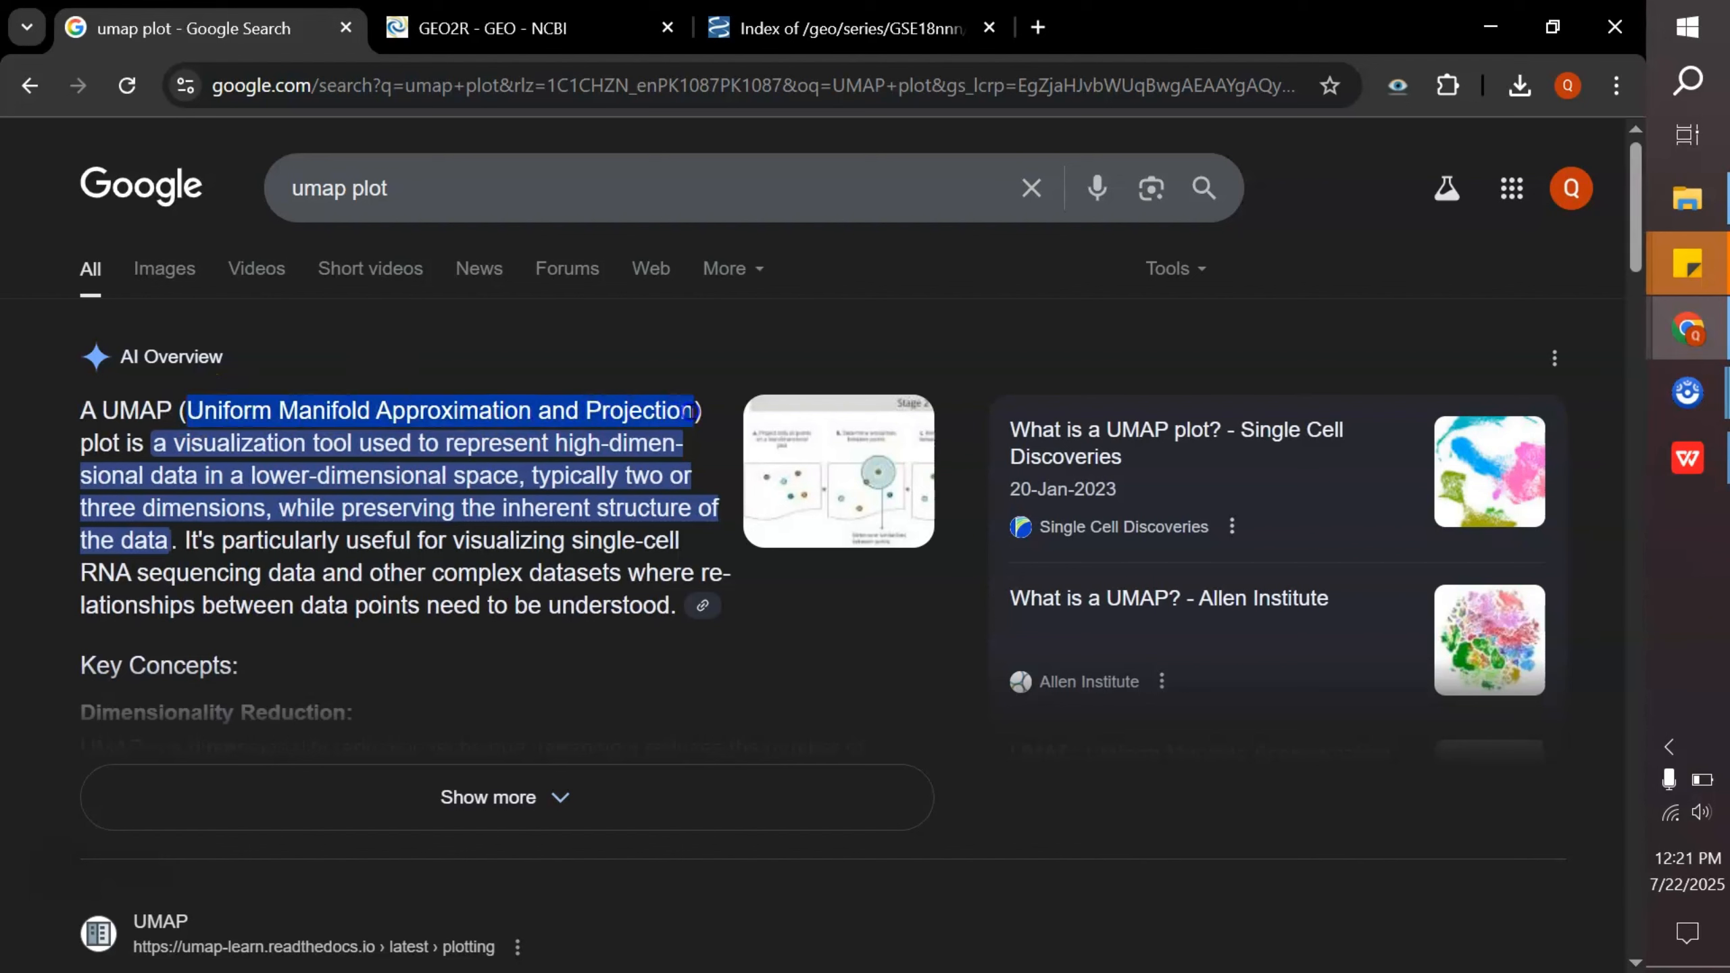
click(455, 372)
click(491, 27)
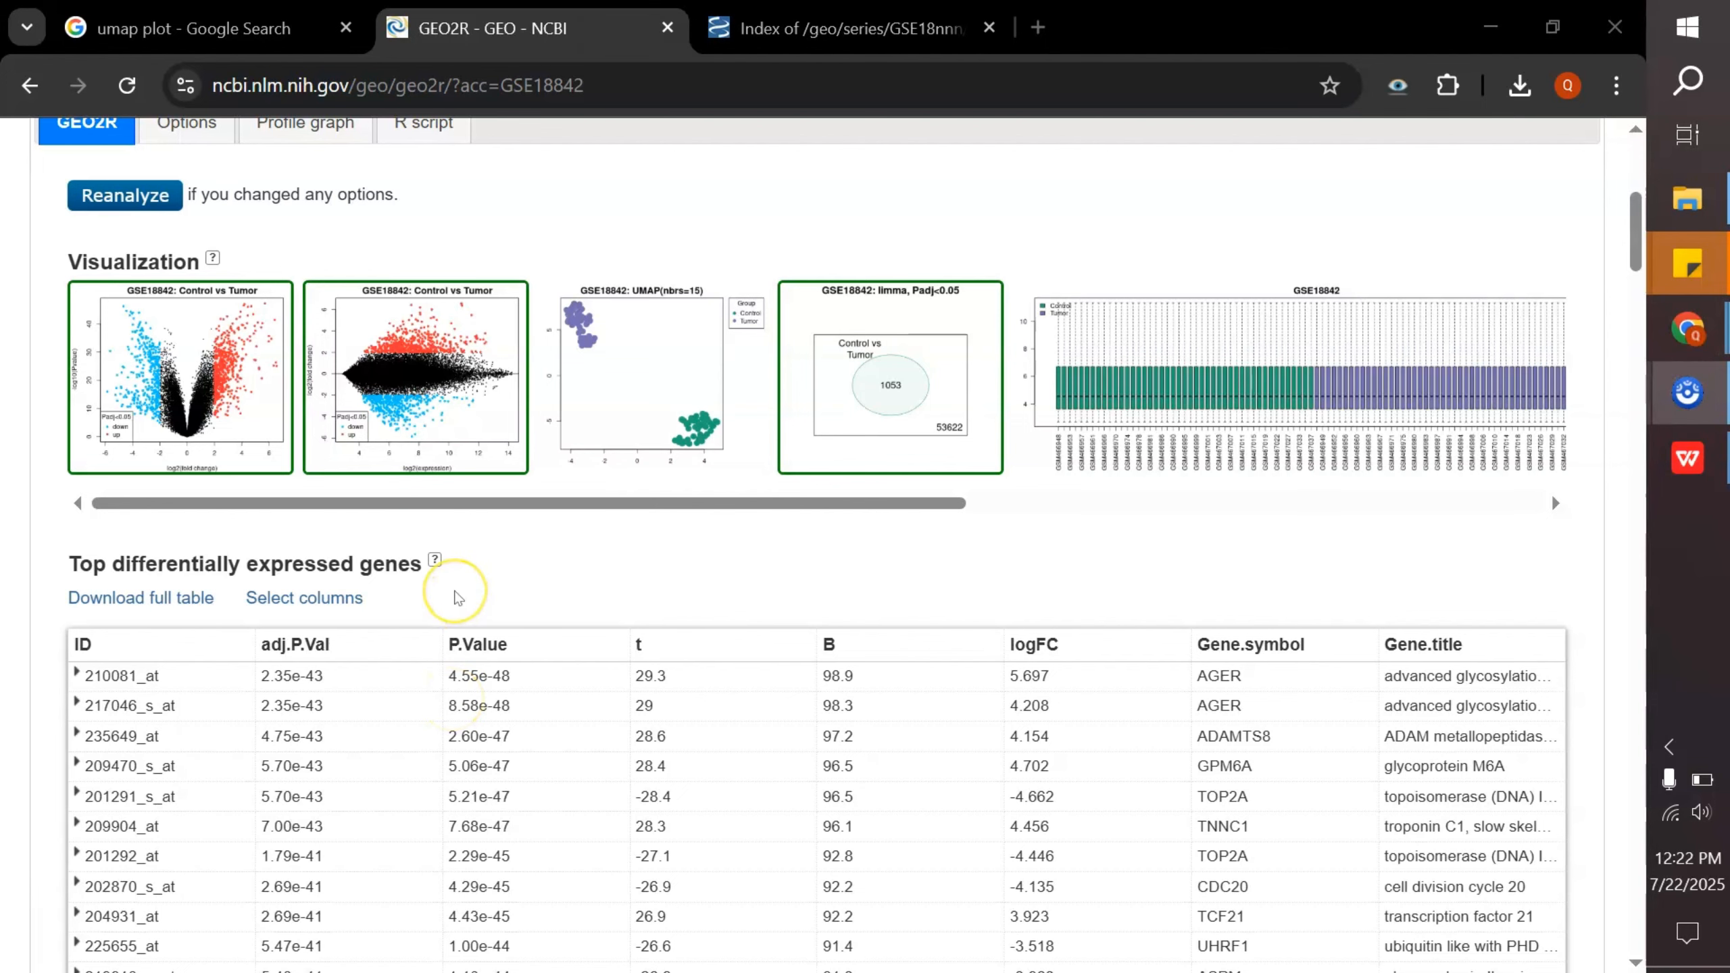
- Add the Gene ID column to the top differentially expressed genes table and remove the t-statistic column
scroll(456, 598, down, 3)
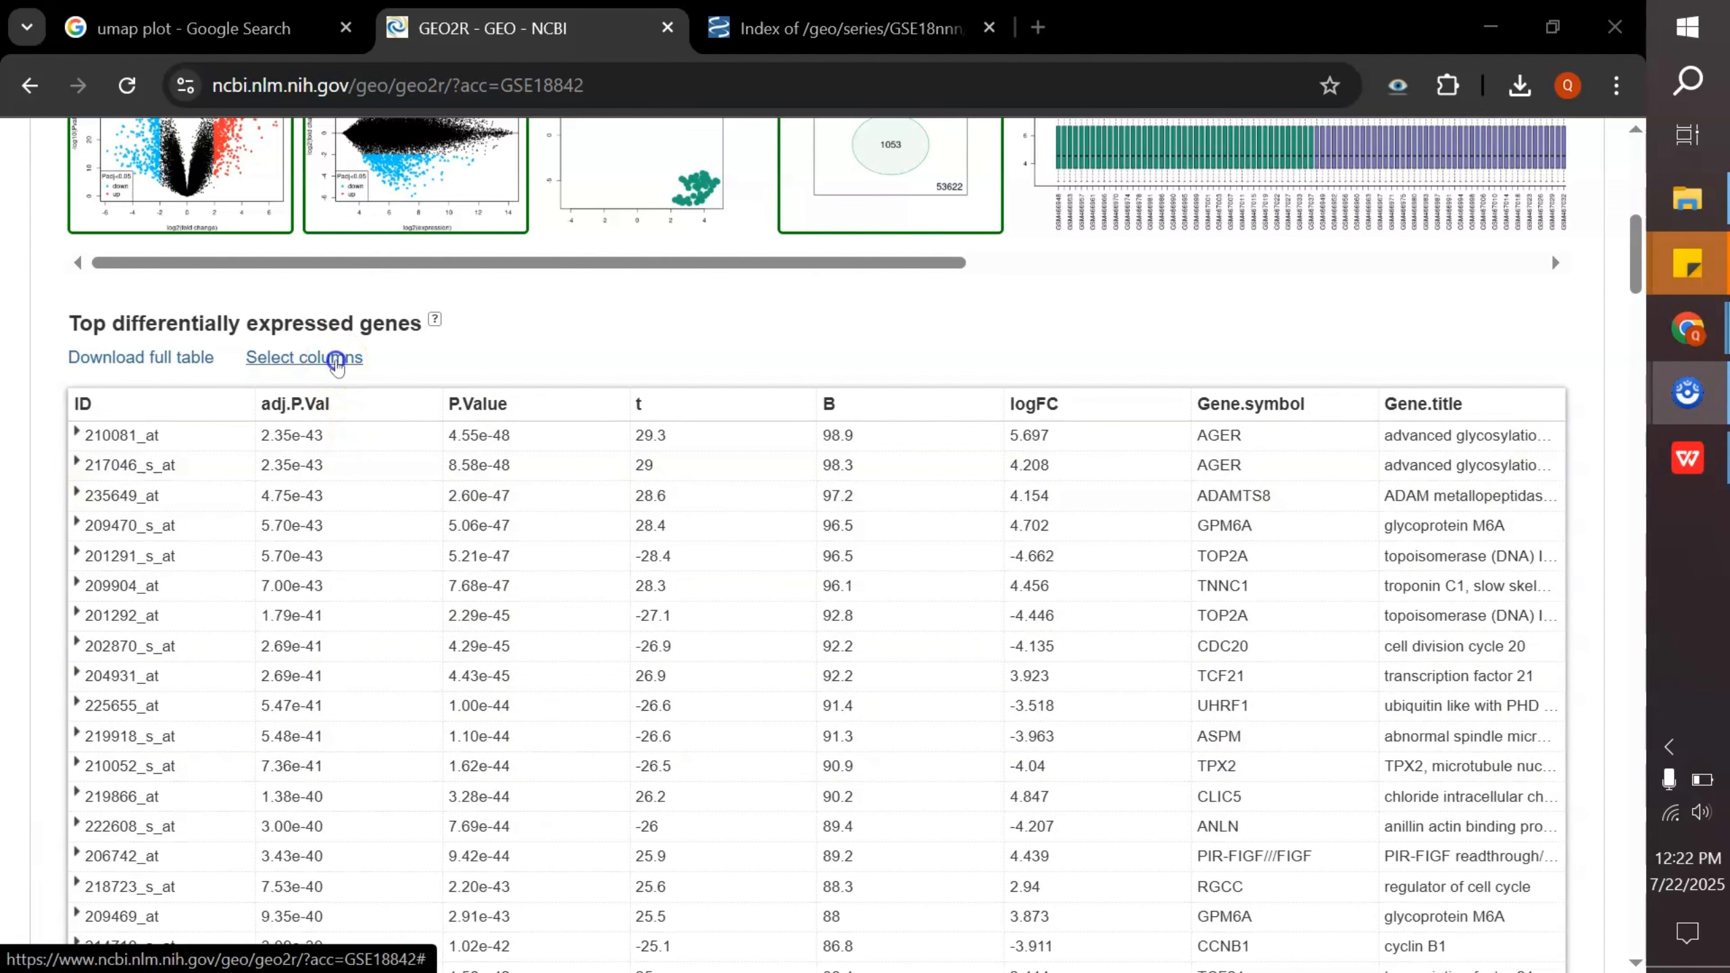
click(336, 359)
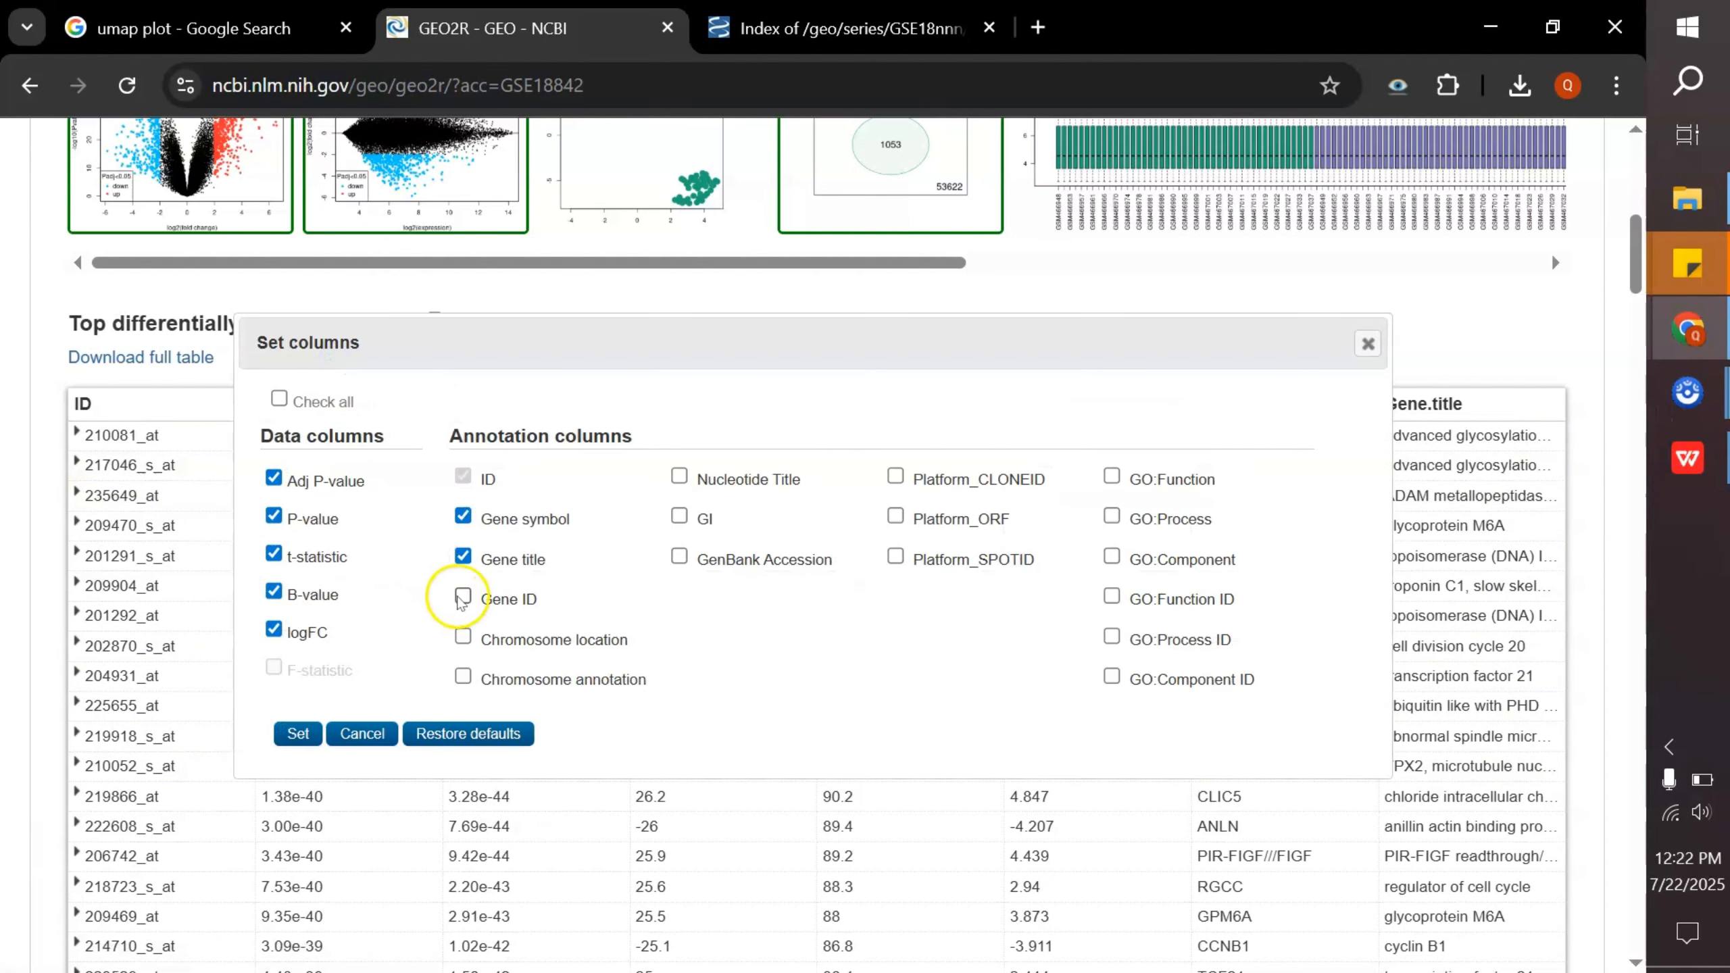
click(465, 597)
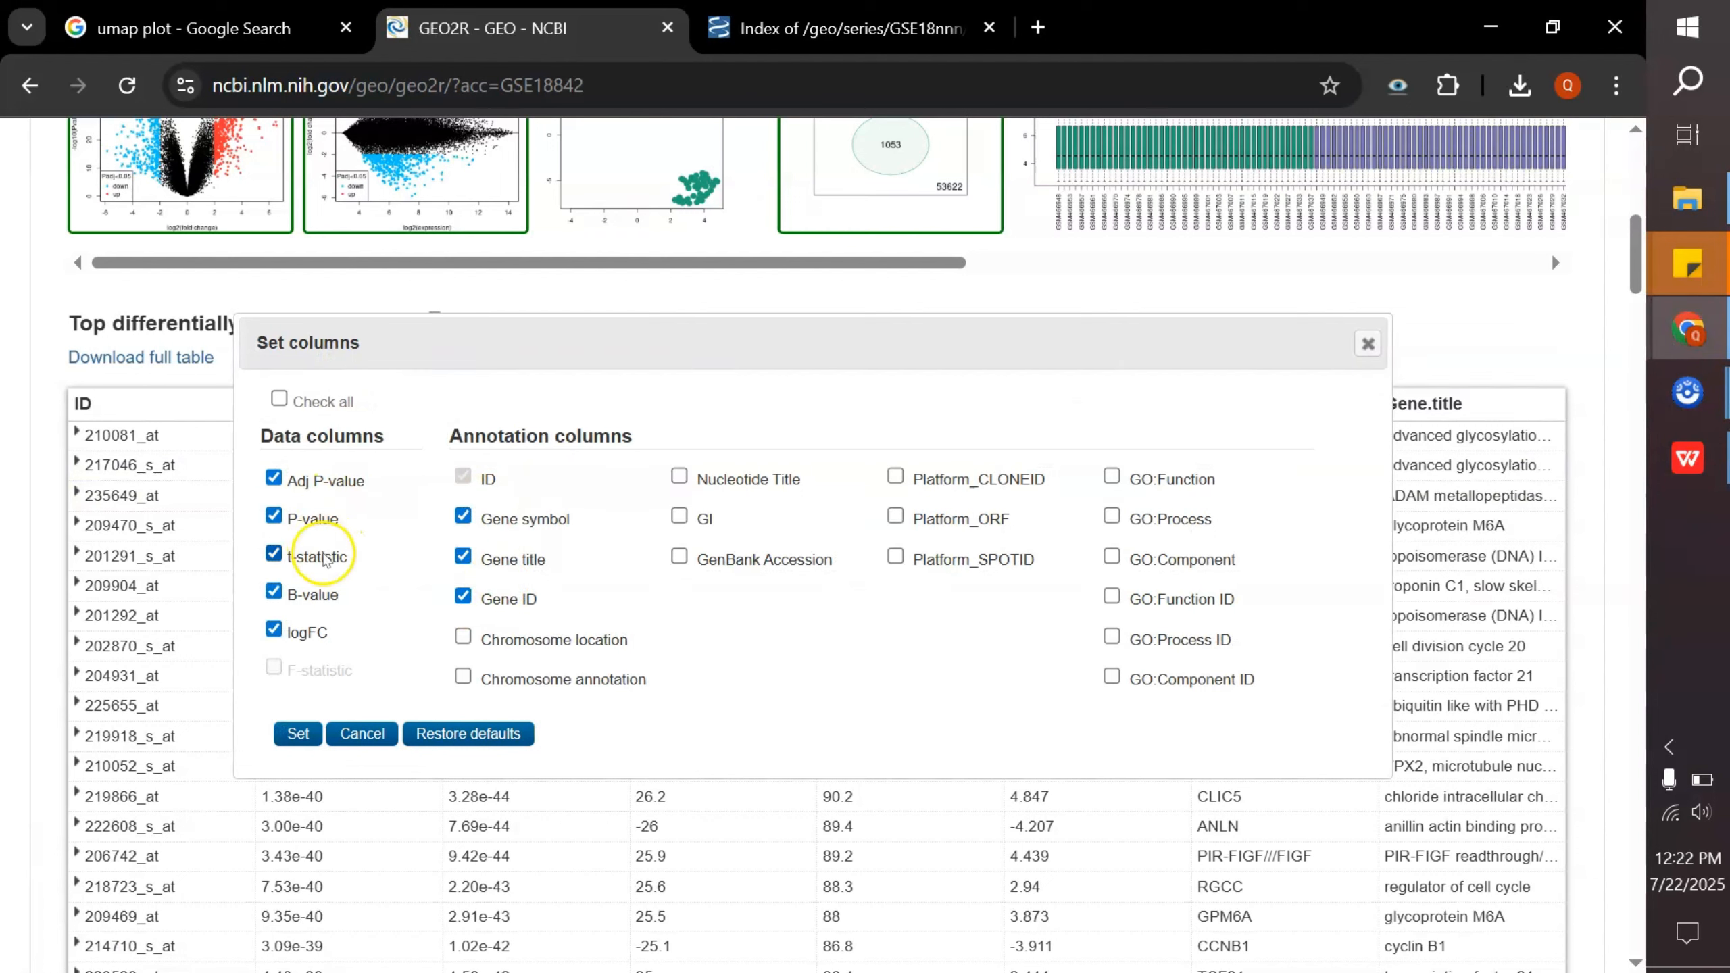
click(273, 554)
click(286, 595)
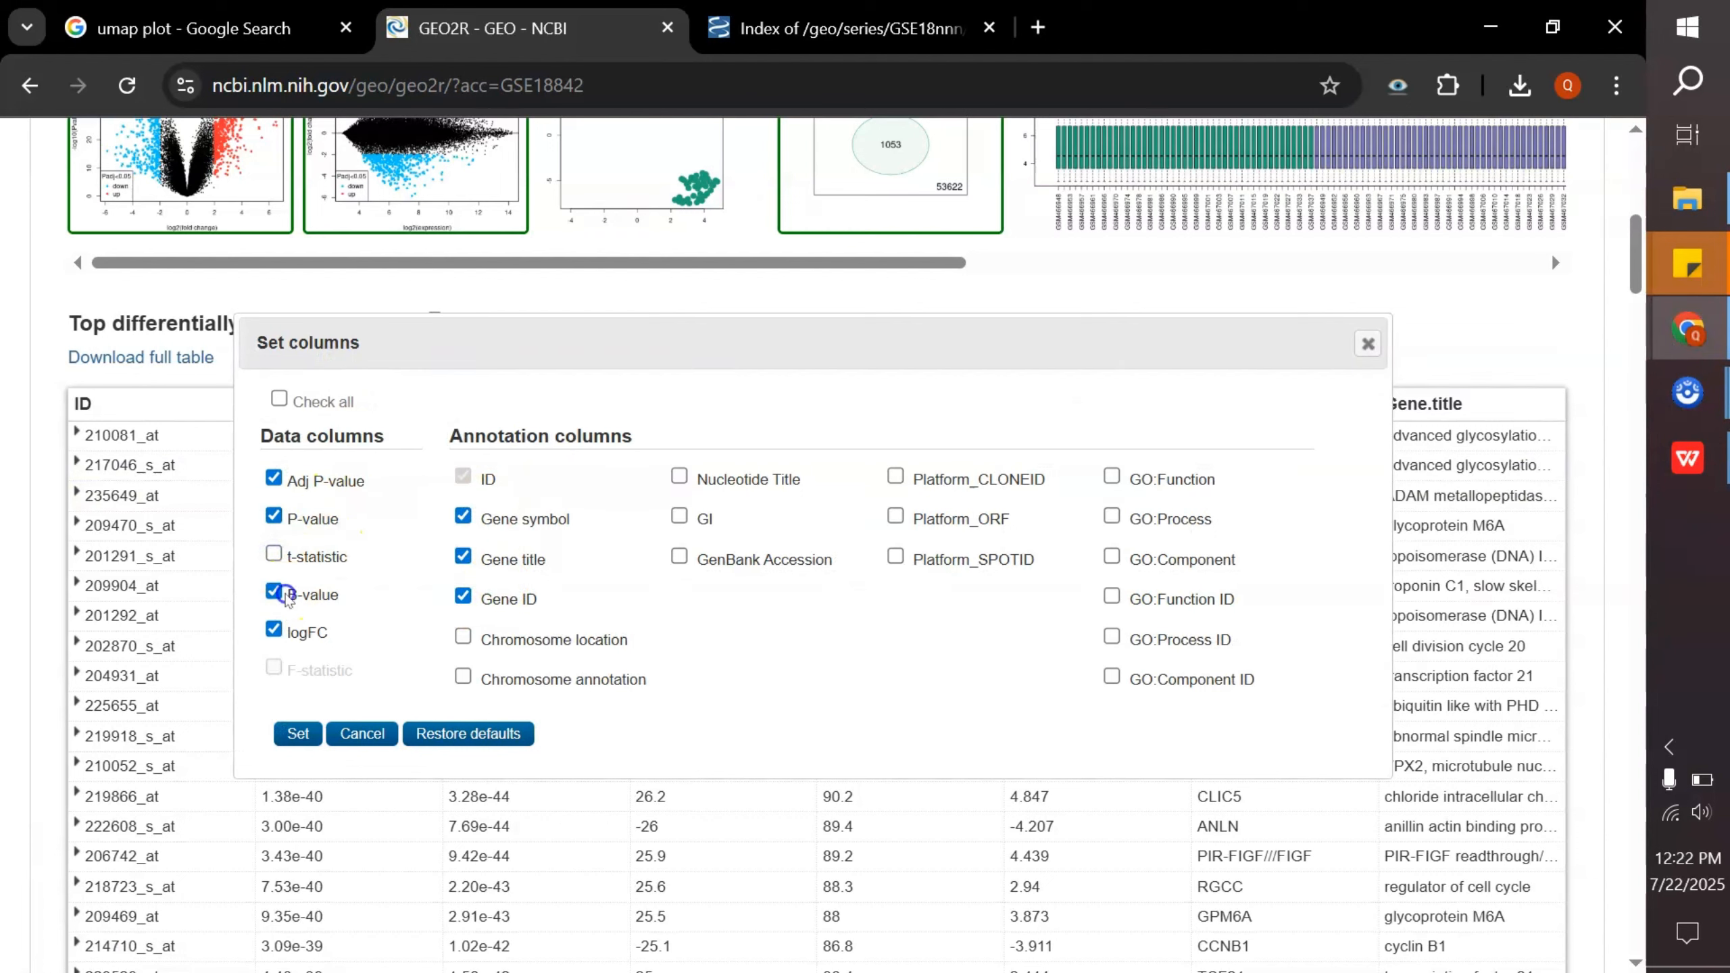
click(299, 735)
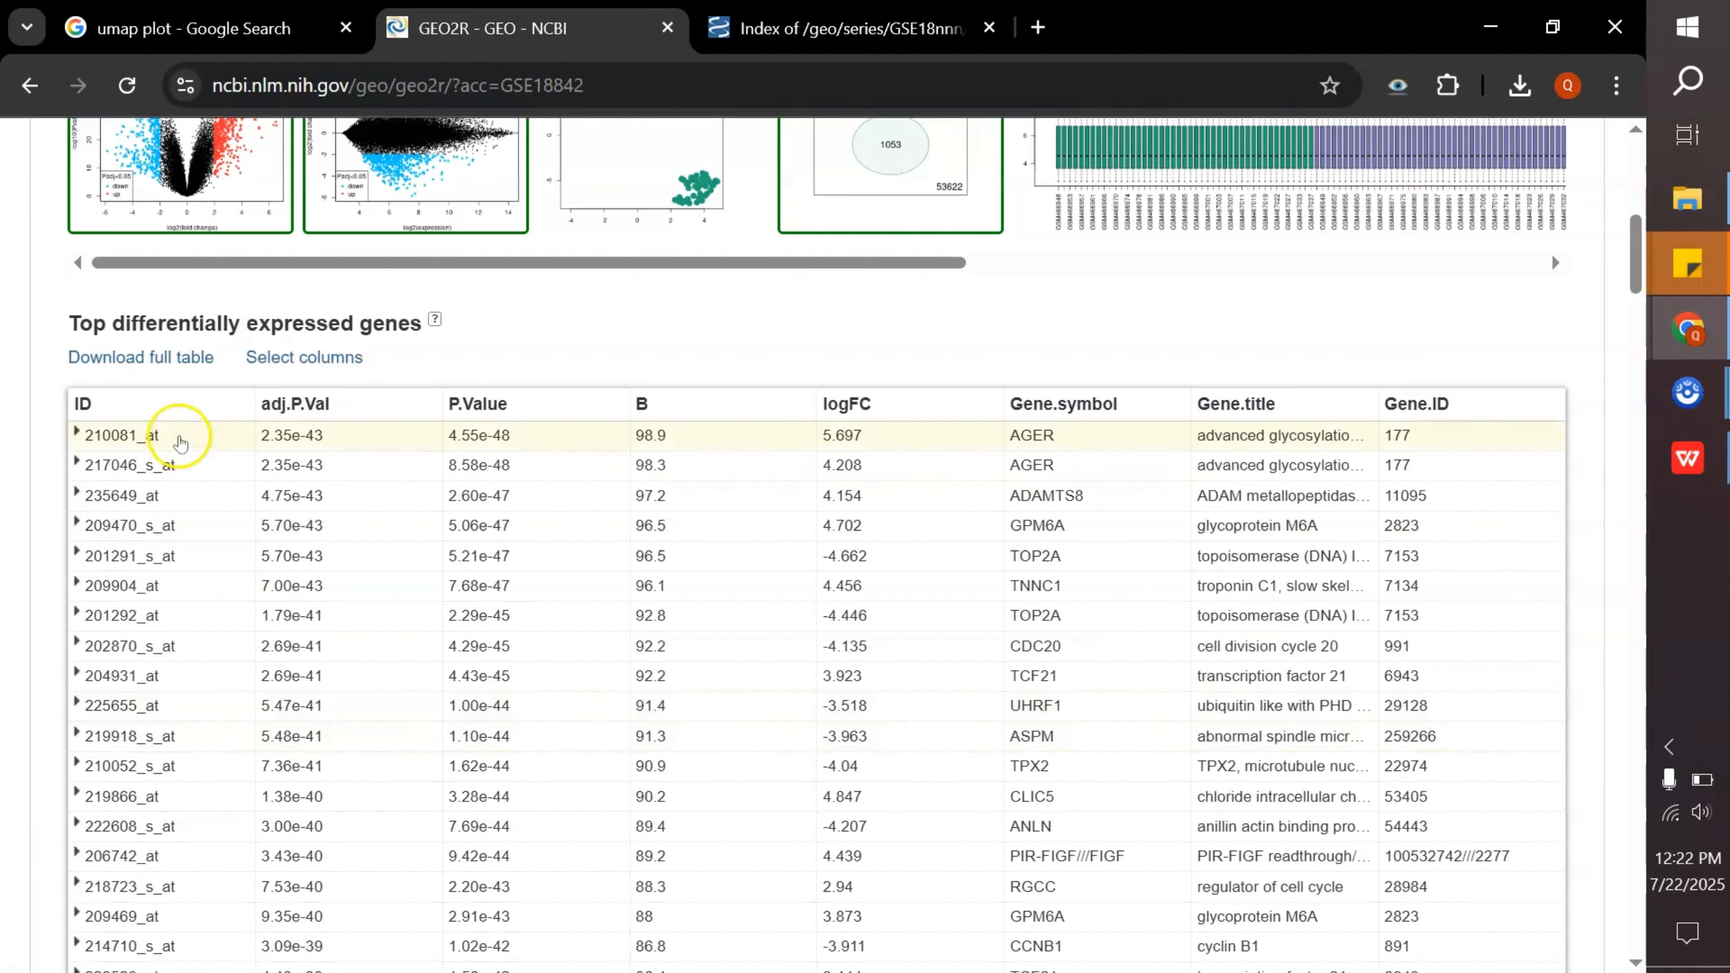
- Download the full table of differentially expressed genes and open GSE18842.top.table (3).tsv in WPS Office
click(144, 368)
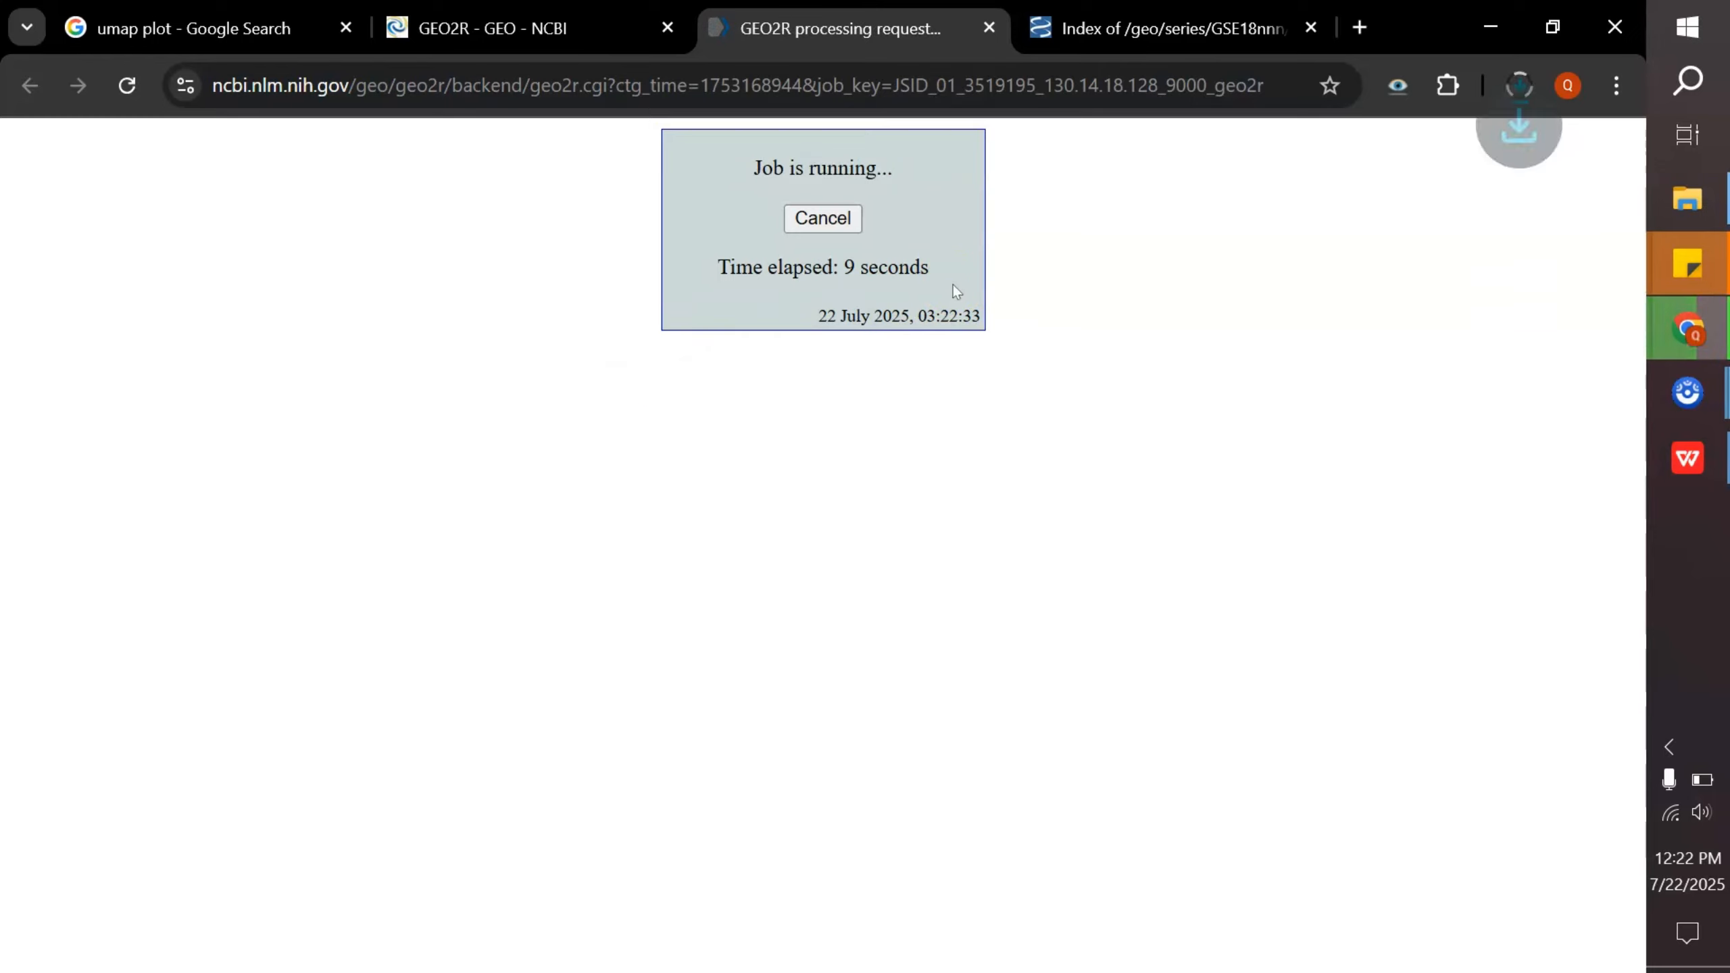
click(1518, 87)
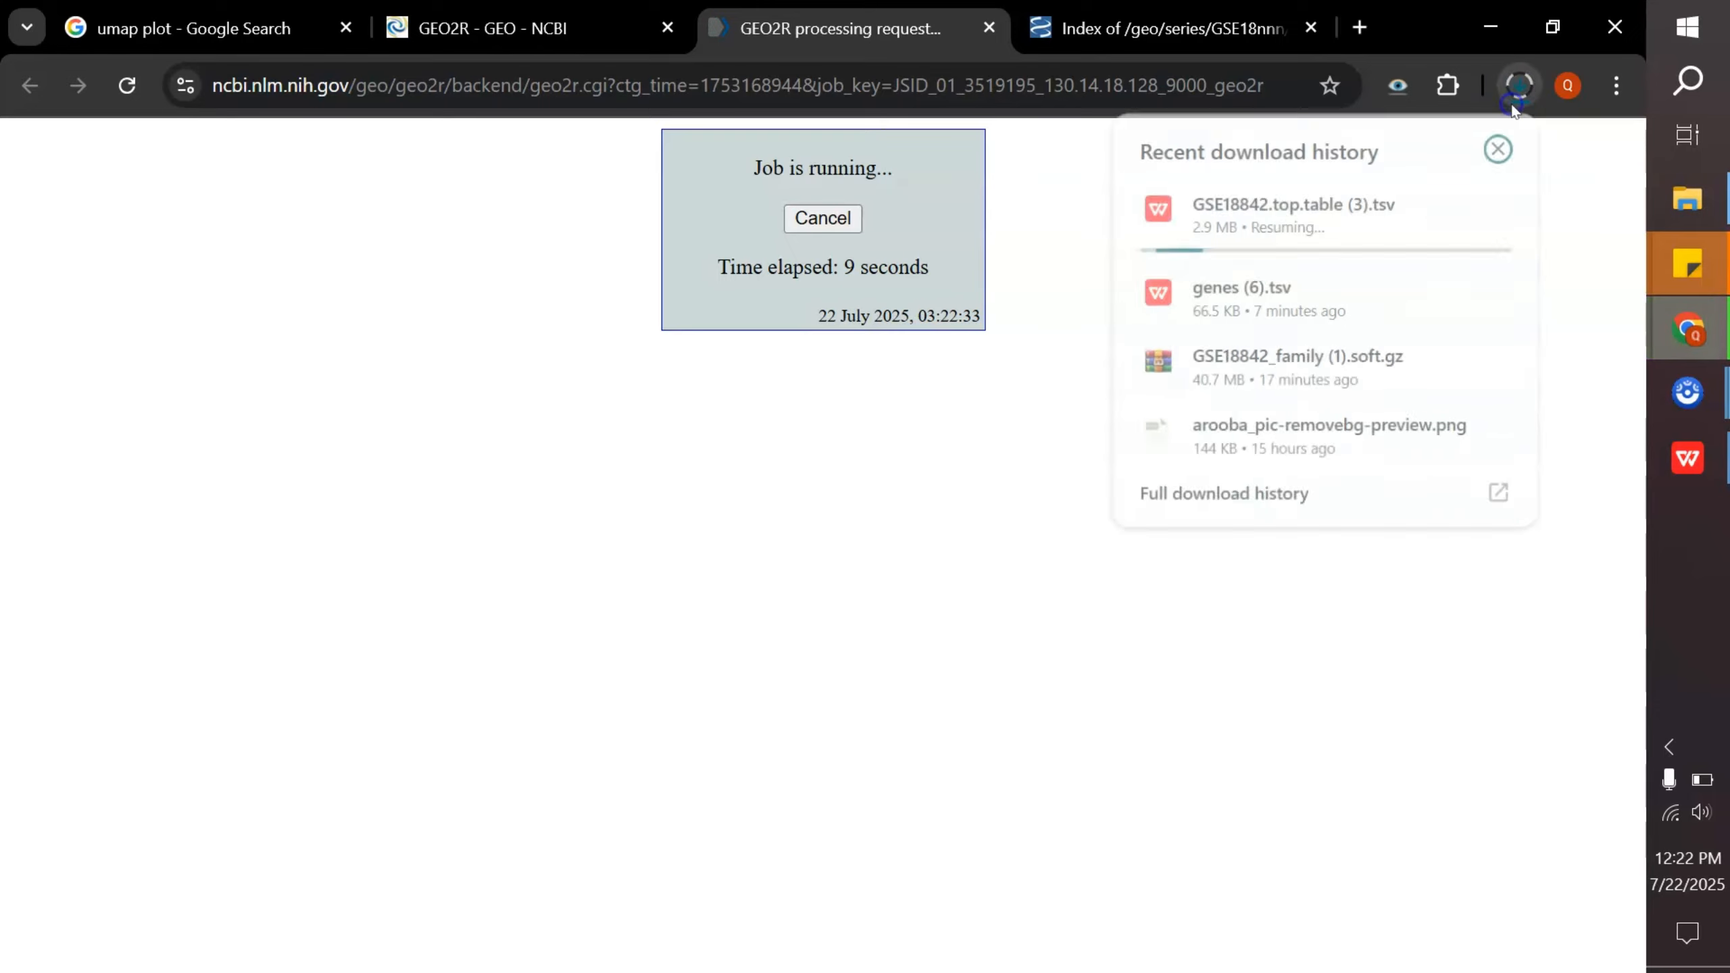
click(1278, 199)
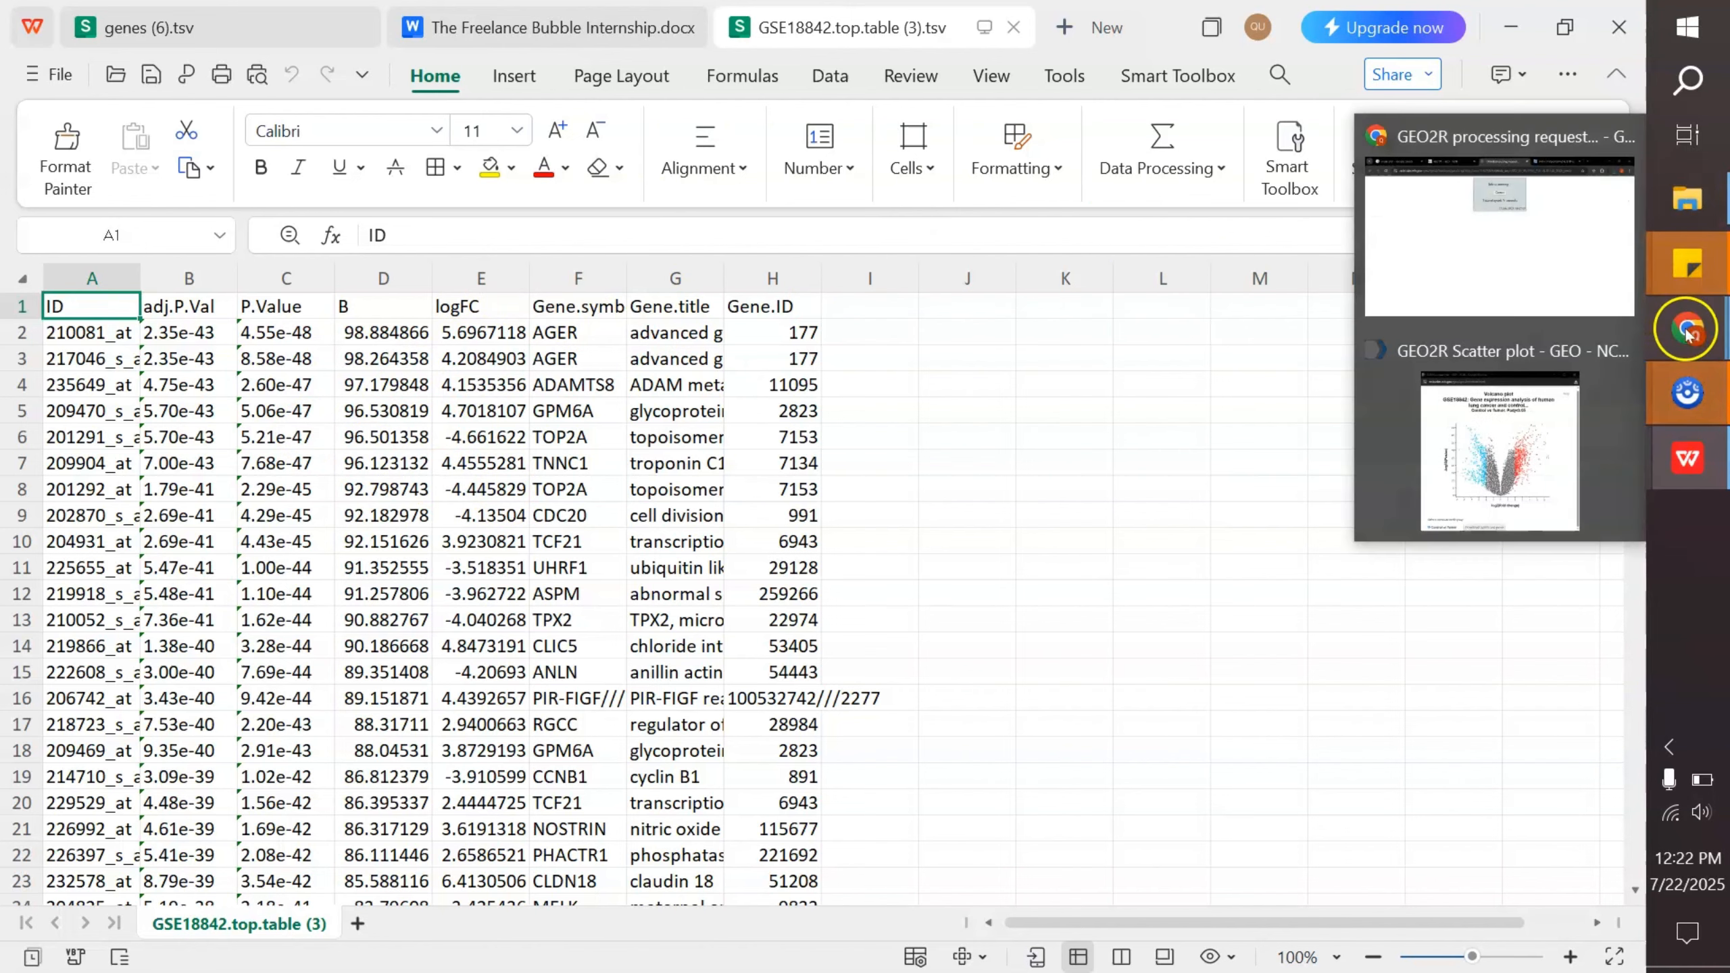
- Review the GEO2R result plots and gene table in Chrome again, then return to GSE18842.top.table (3).tsv in WPS Office
key(alt+Tab)
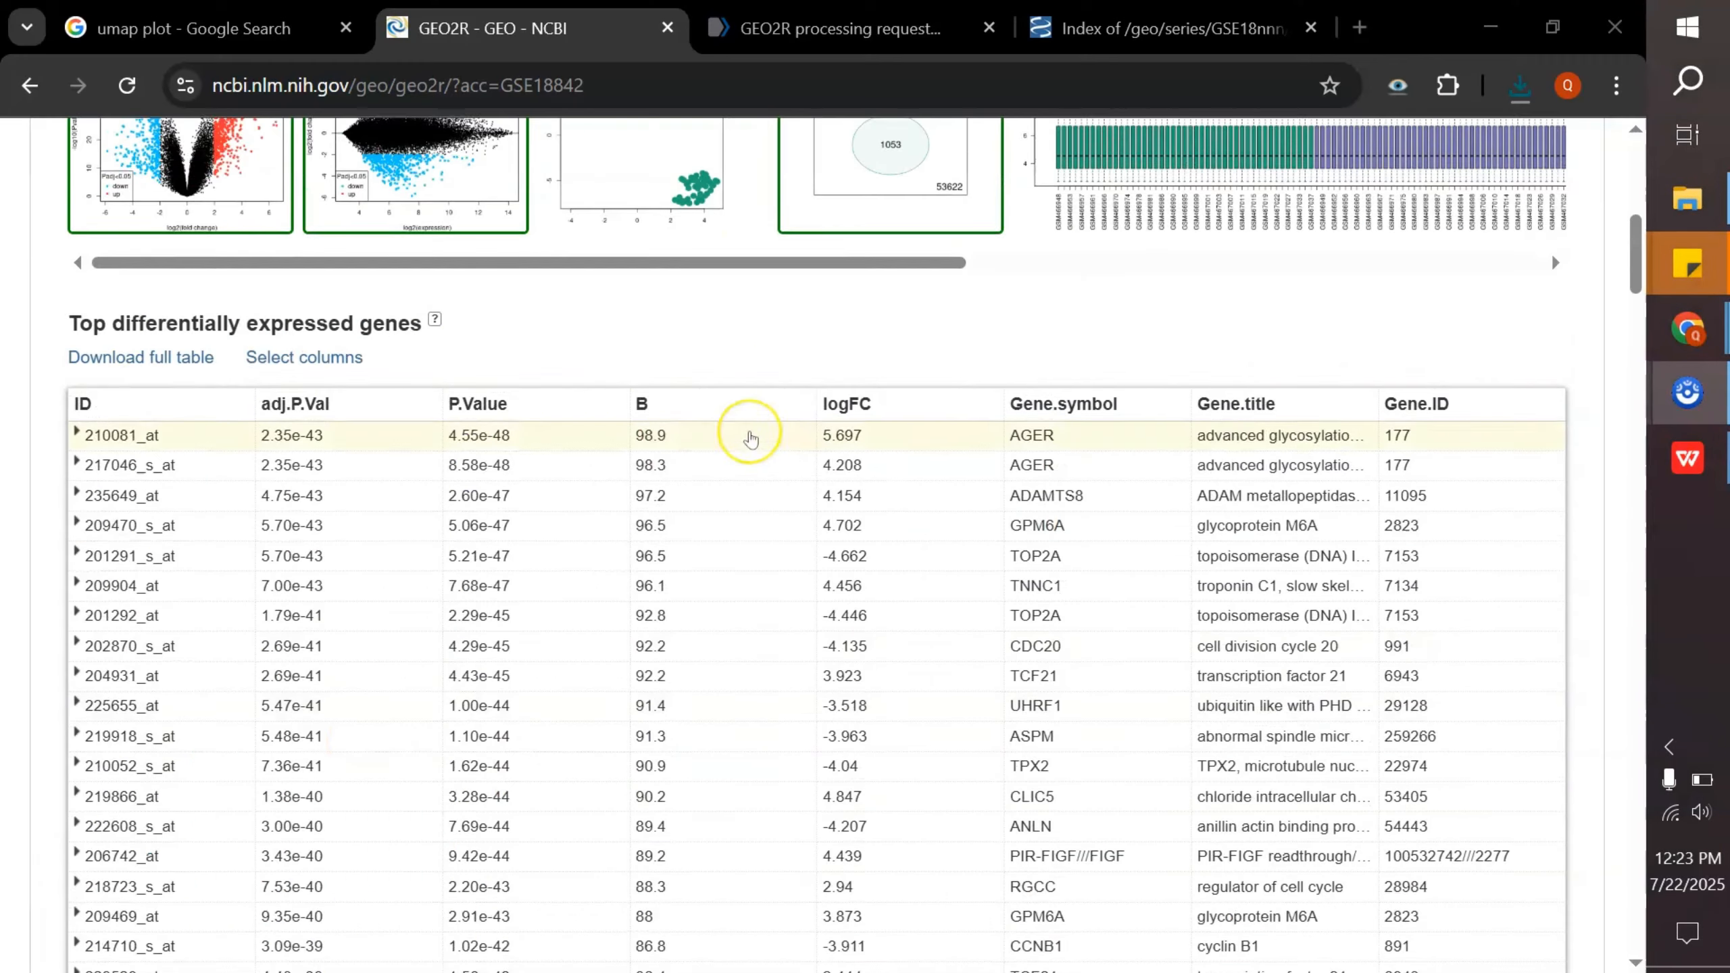
scroll(753, 436, up, 4)
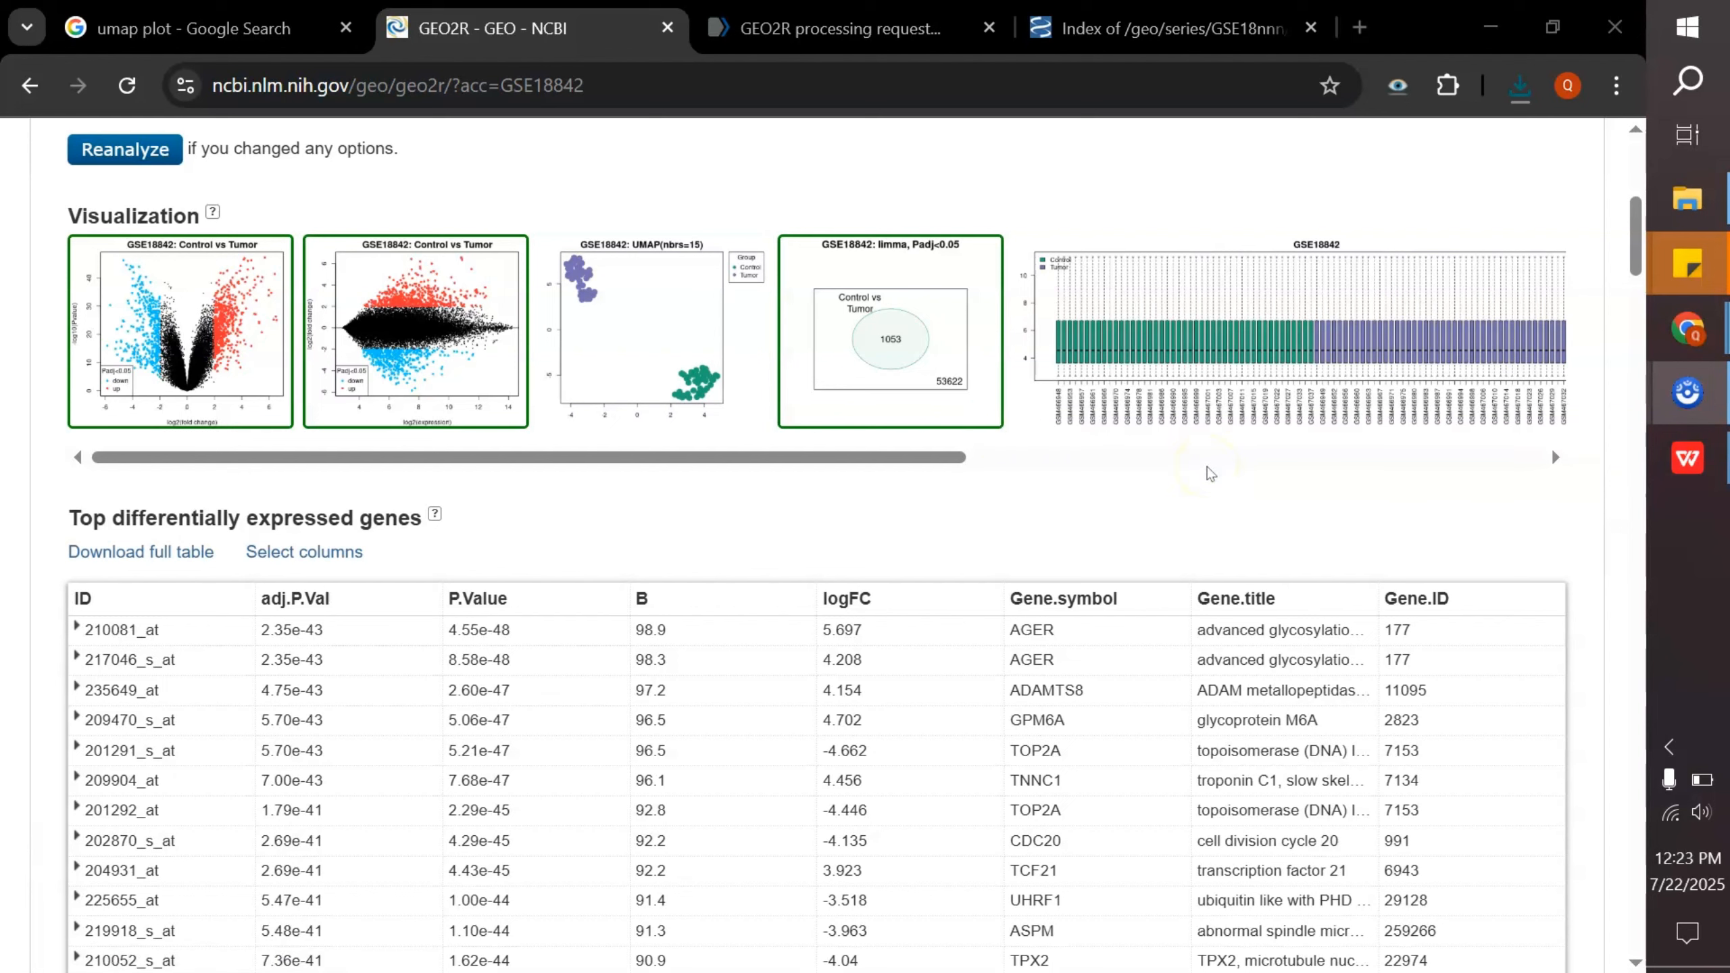
mouse_move(1688, 458)
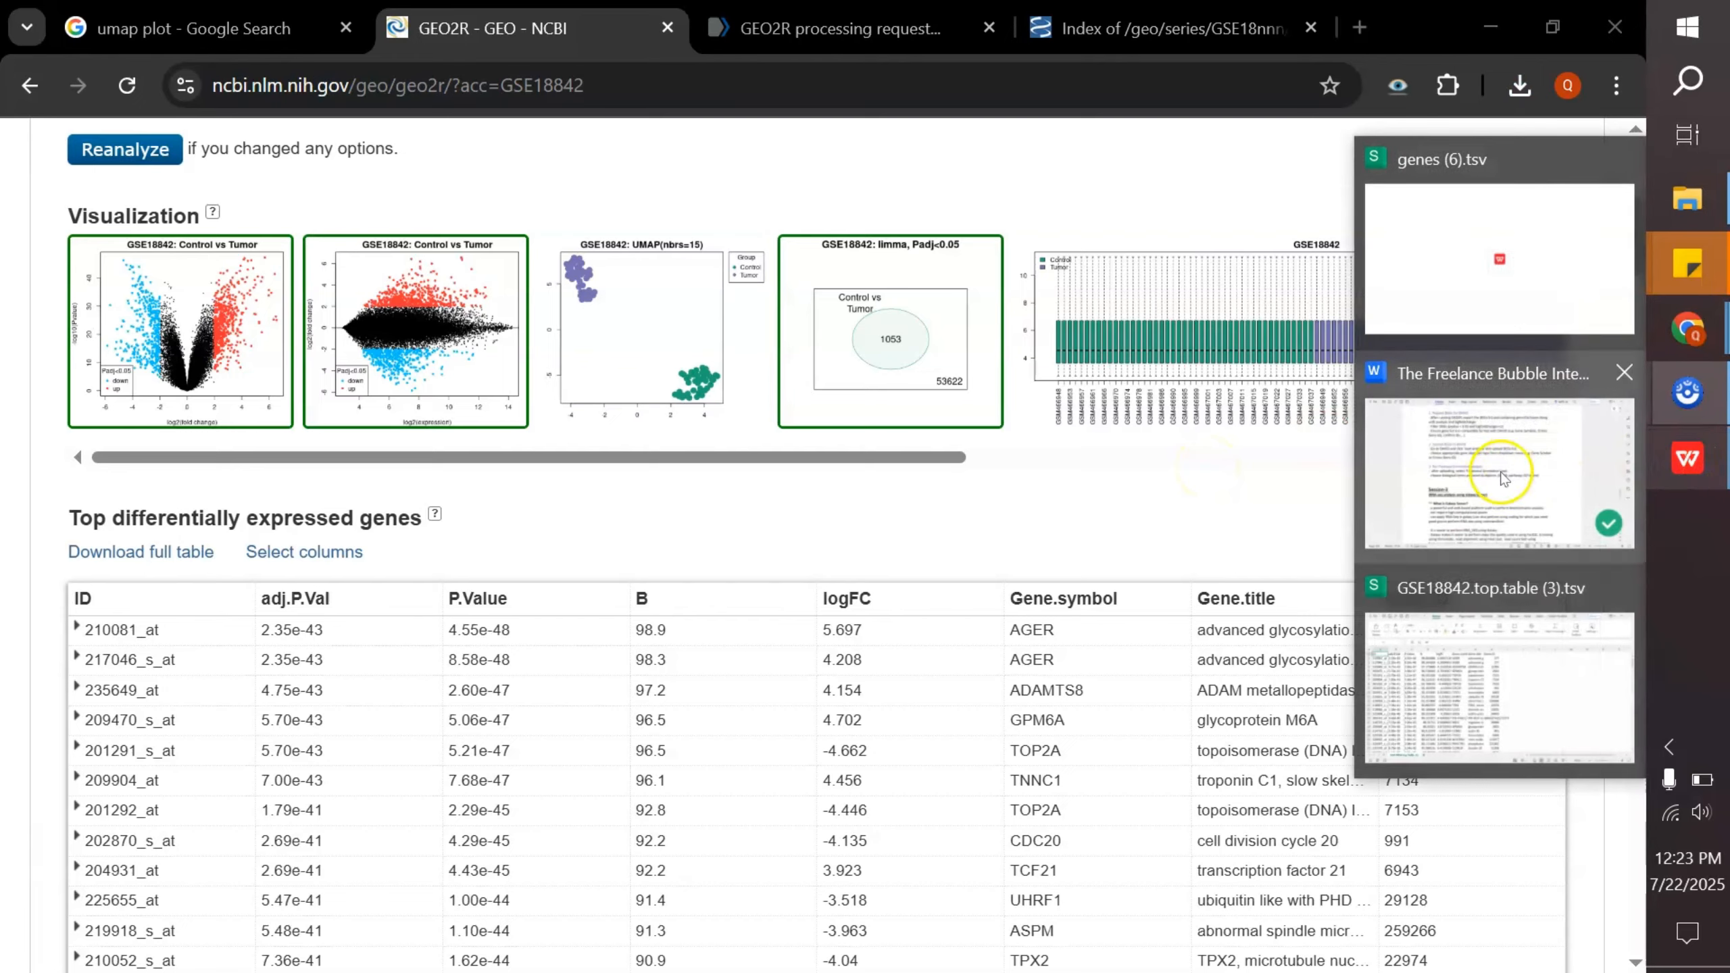
click(1452, 603)
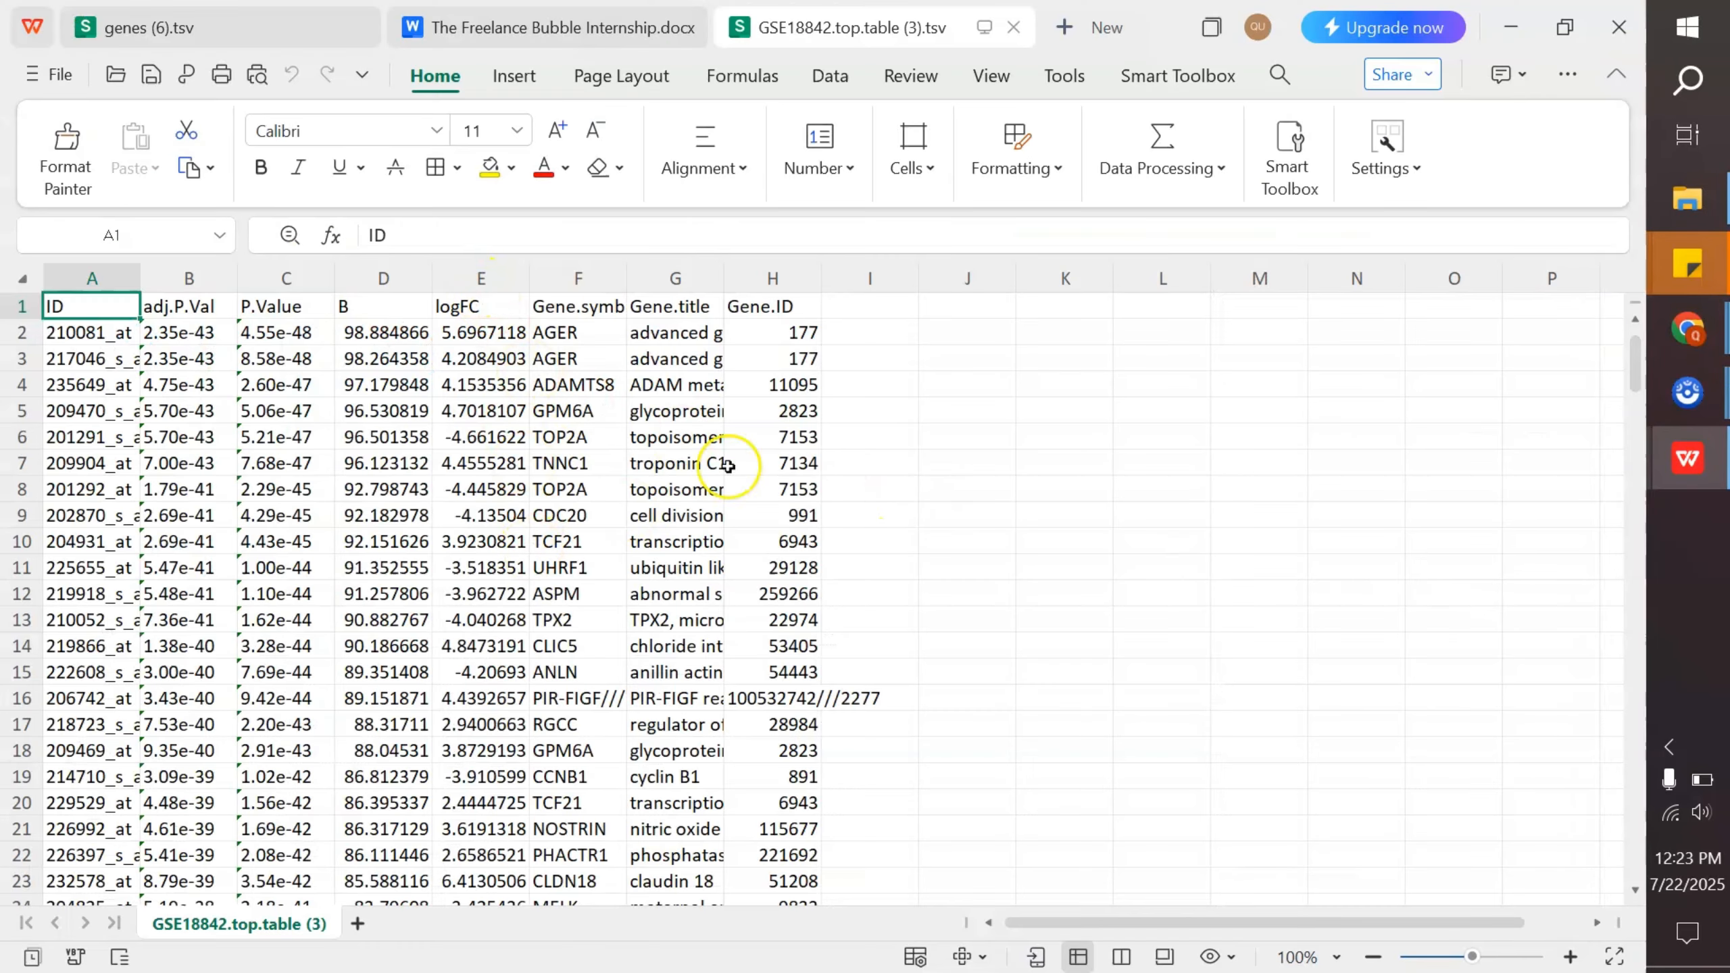
- Try to apply a filter with only the empty cell J5 selected
click(920, 411)
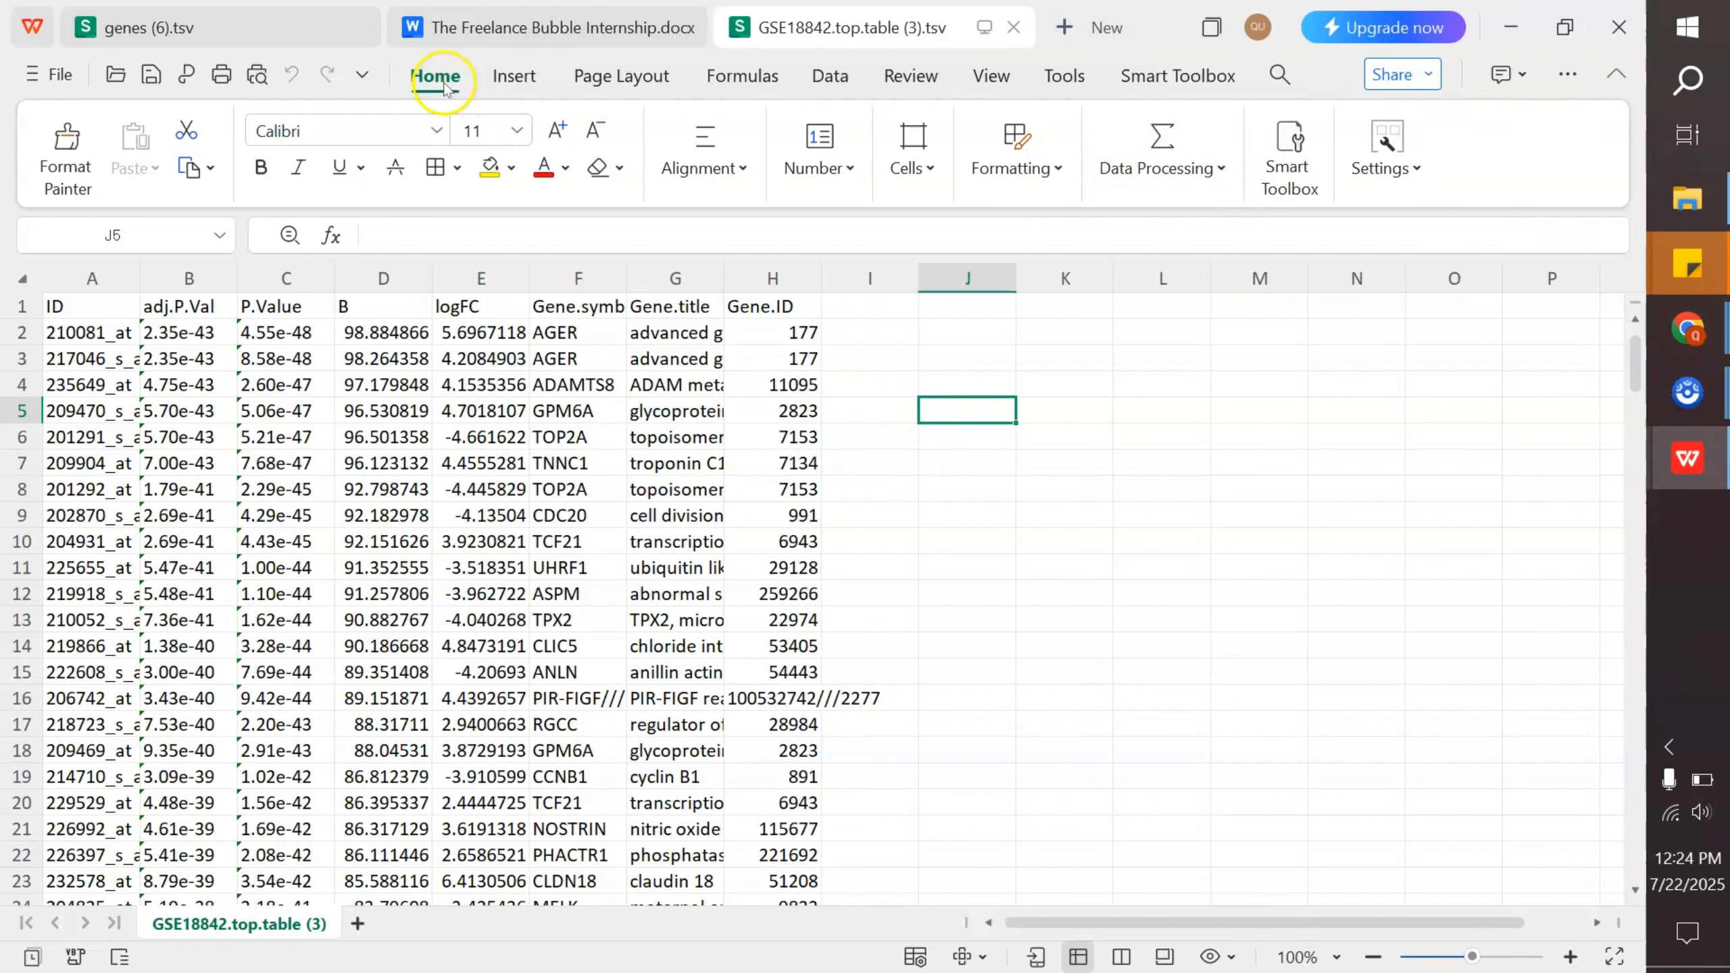
click(1184, 187)
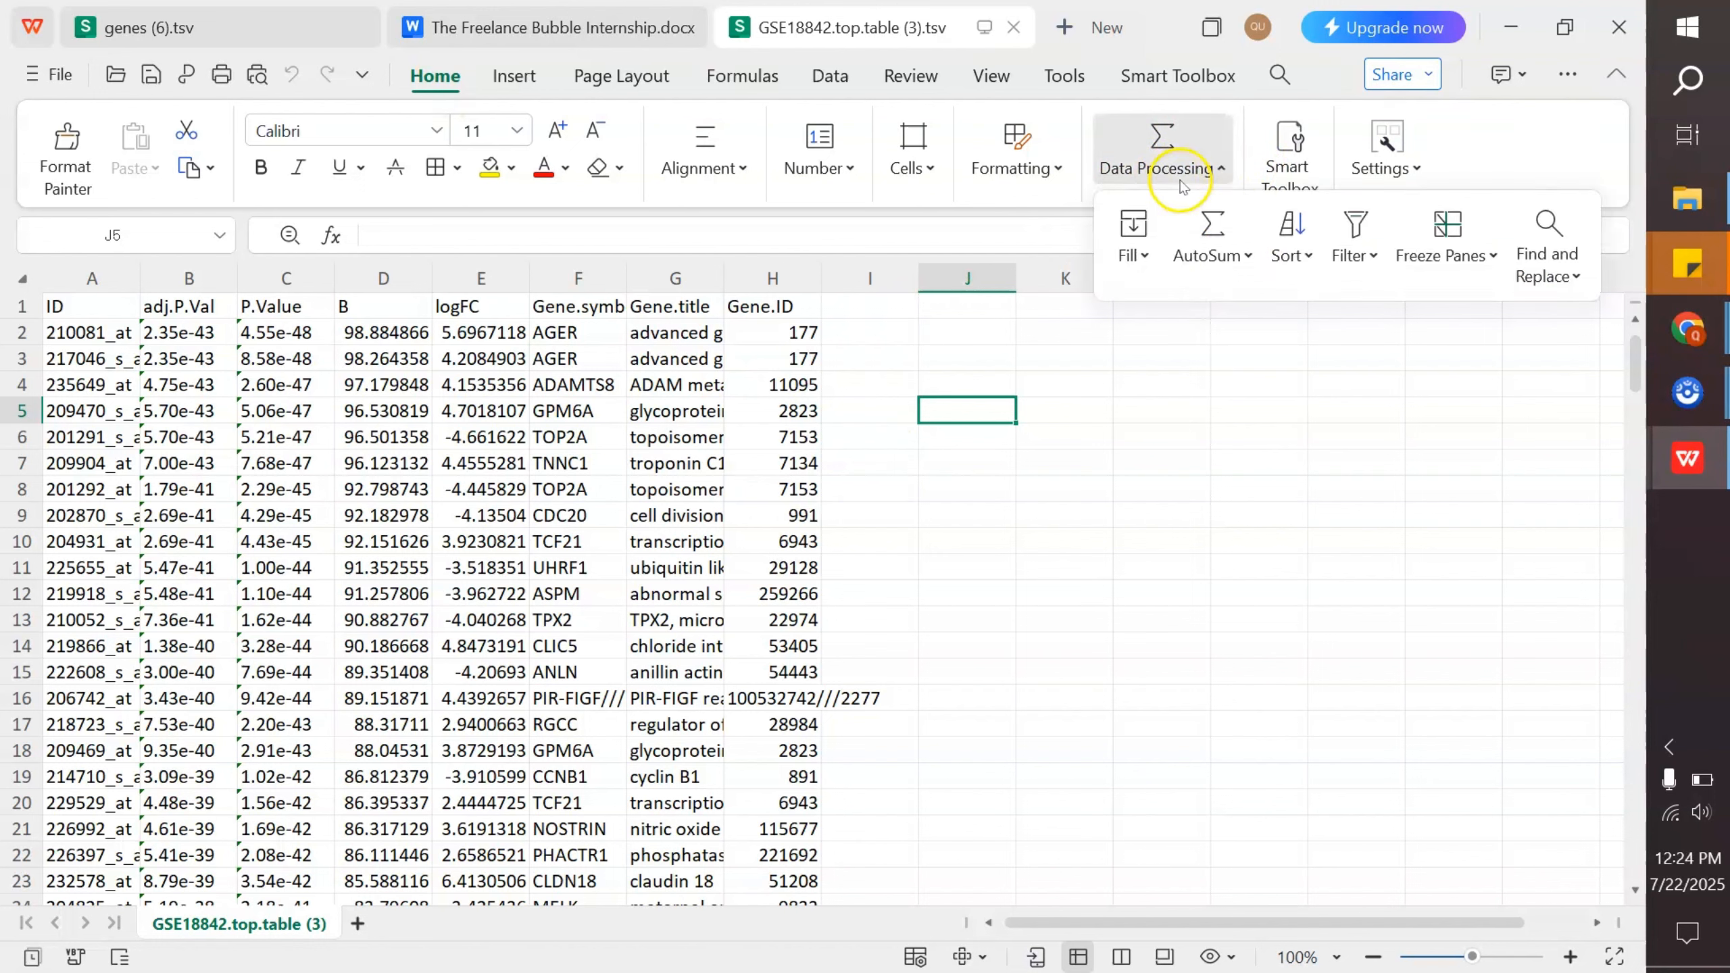
click(1364, 227)
click(1015, 558)
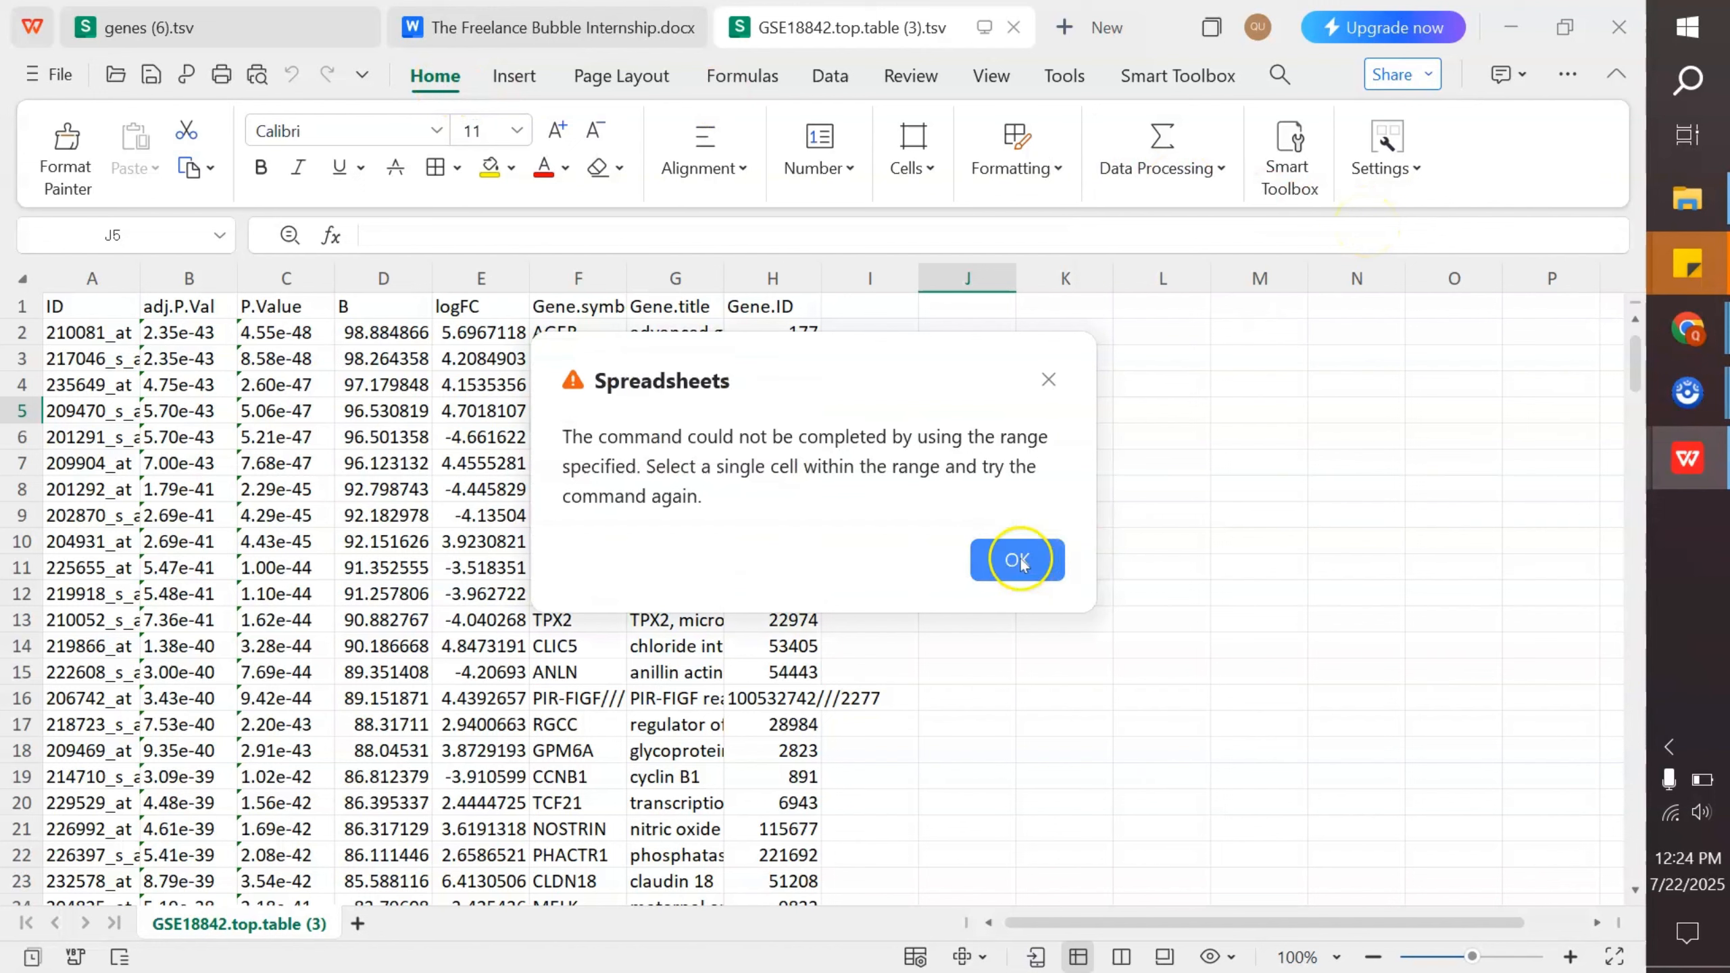
click(1207, 166)
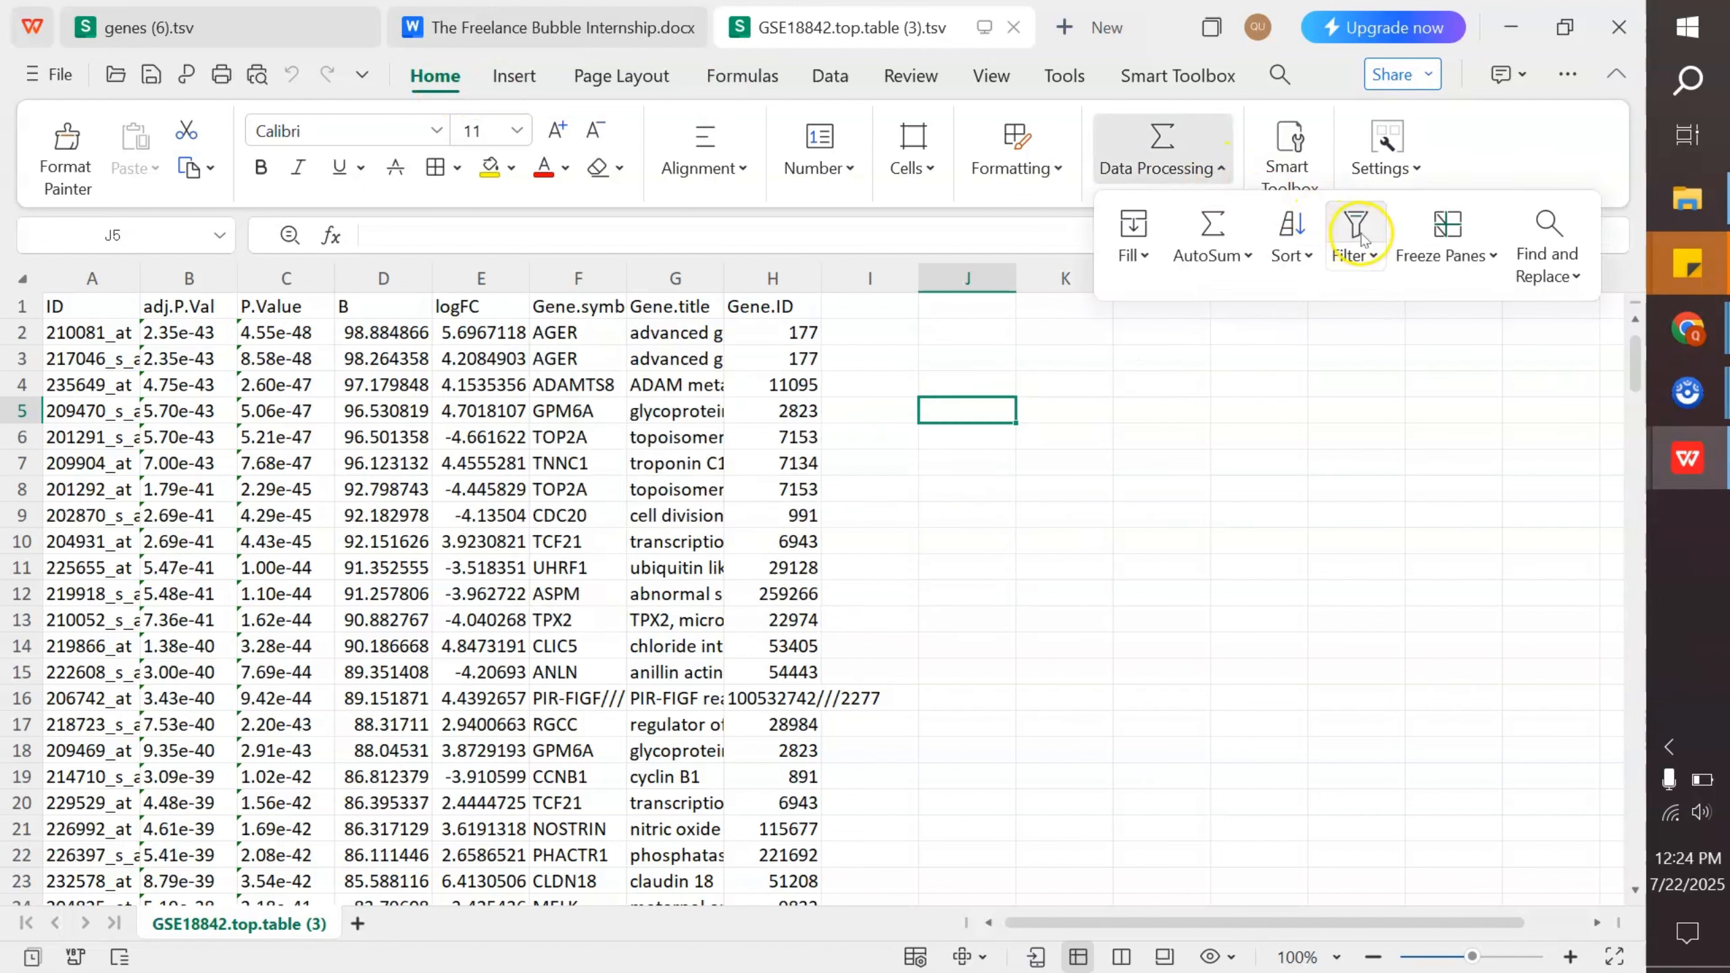
- Select header row 1 of the gene table and add filters to its columns
click(26, 308)
click(1176, 162)
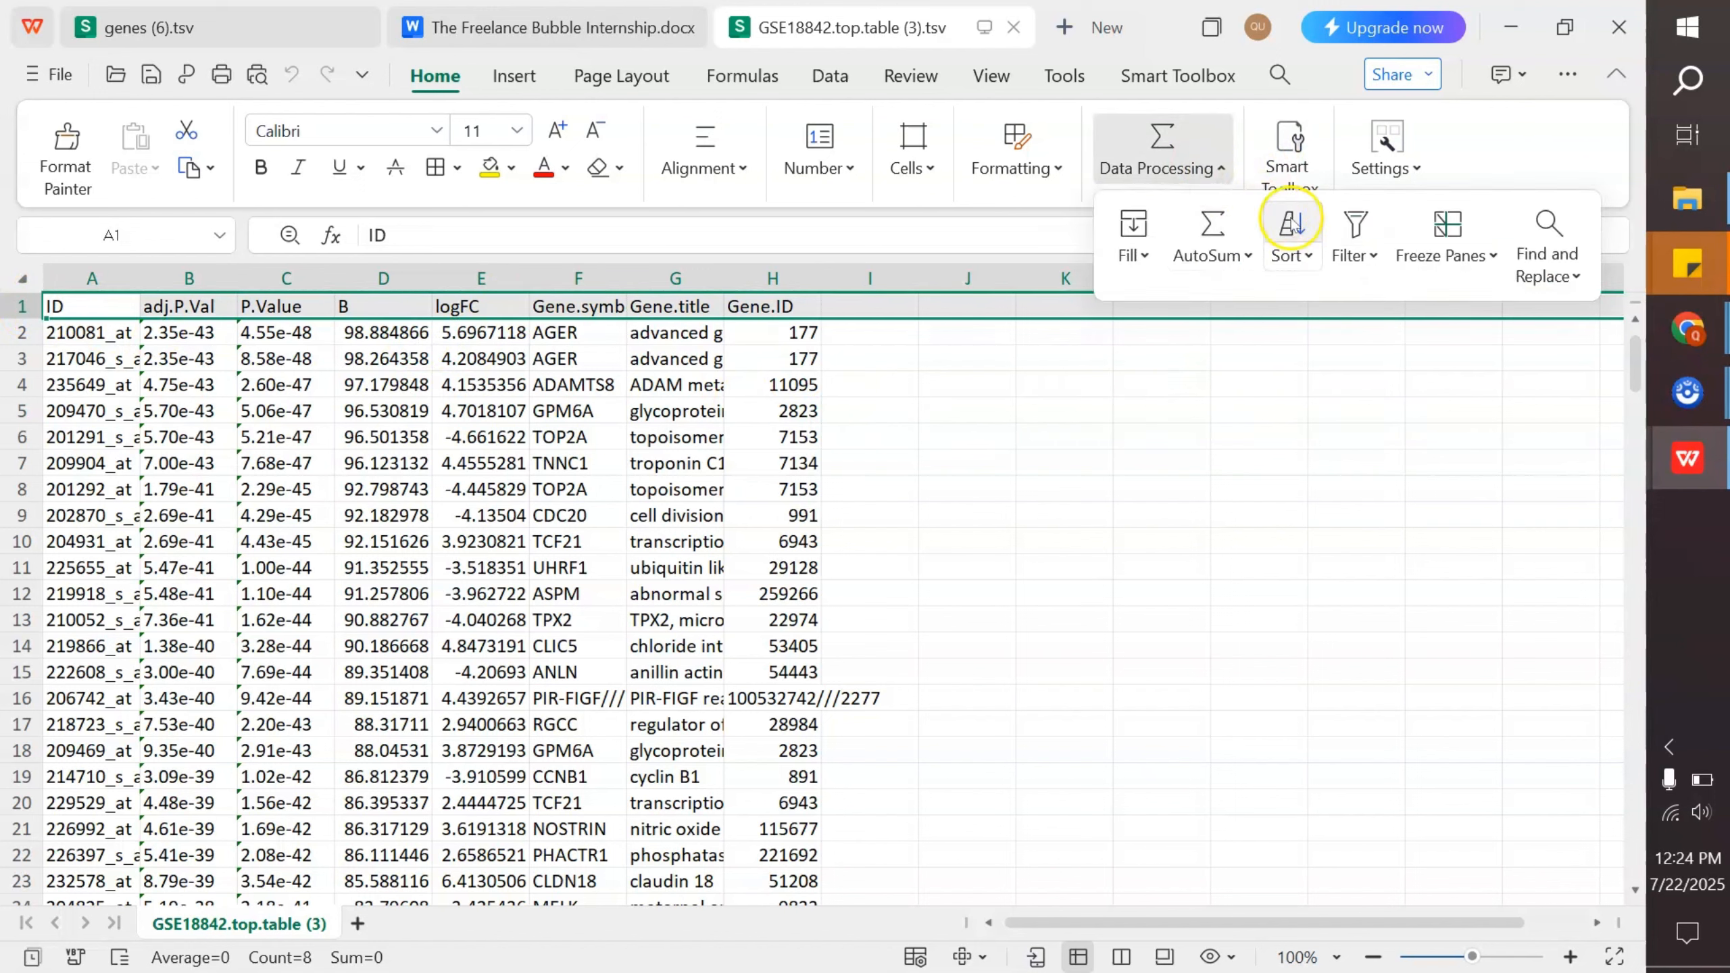
click(1341, 228)
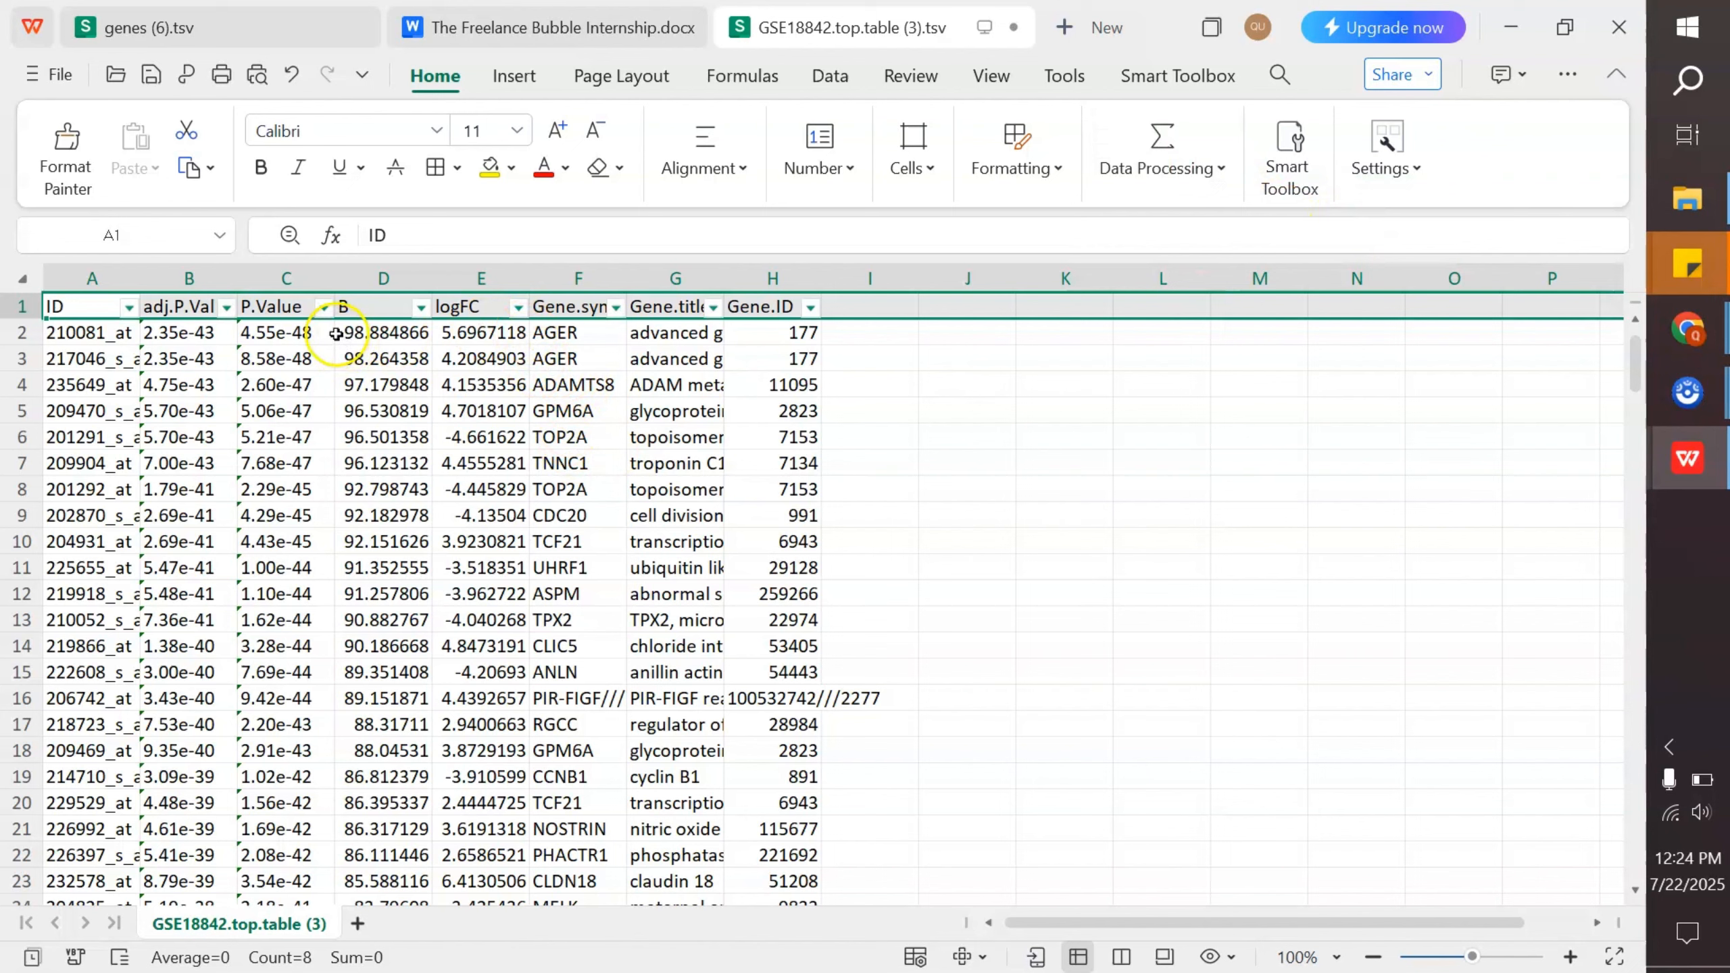
- Custom-filter the logFC column to values greater than or equal to 2, or less than or equal to the matching negative value
click(518, 310)
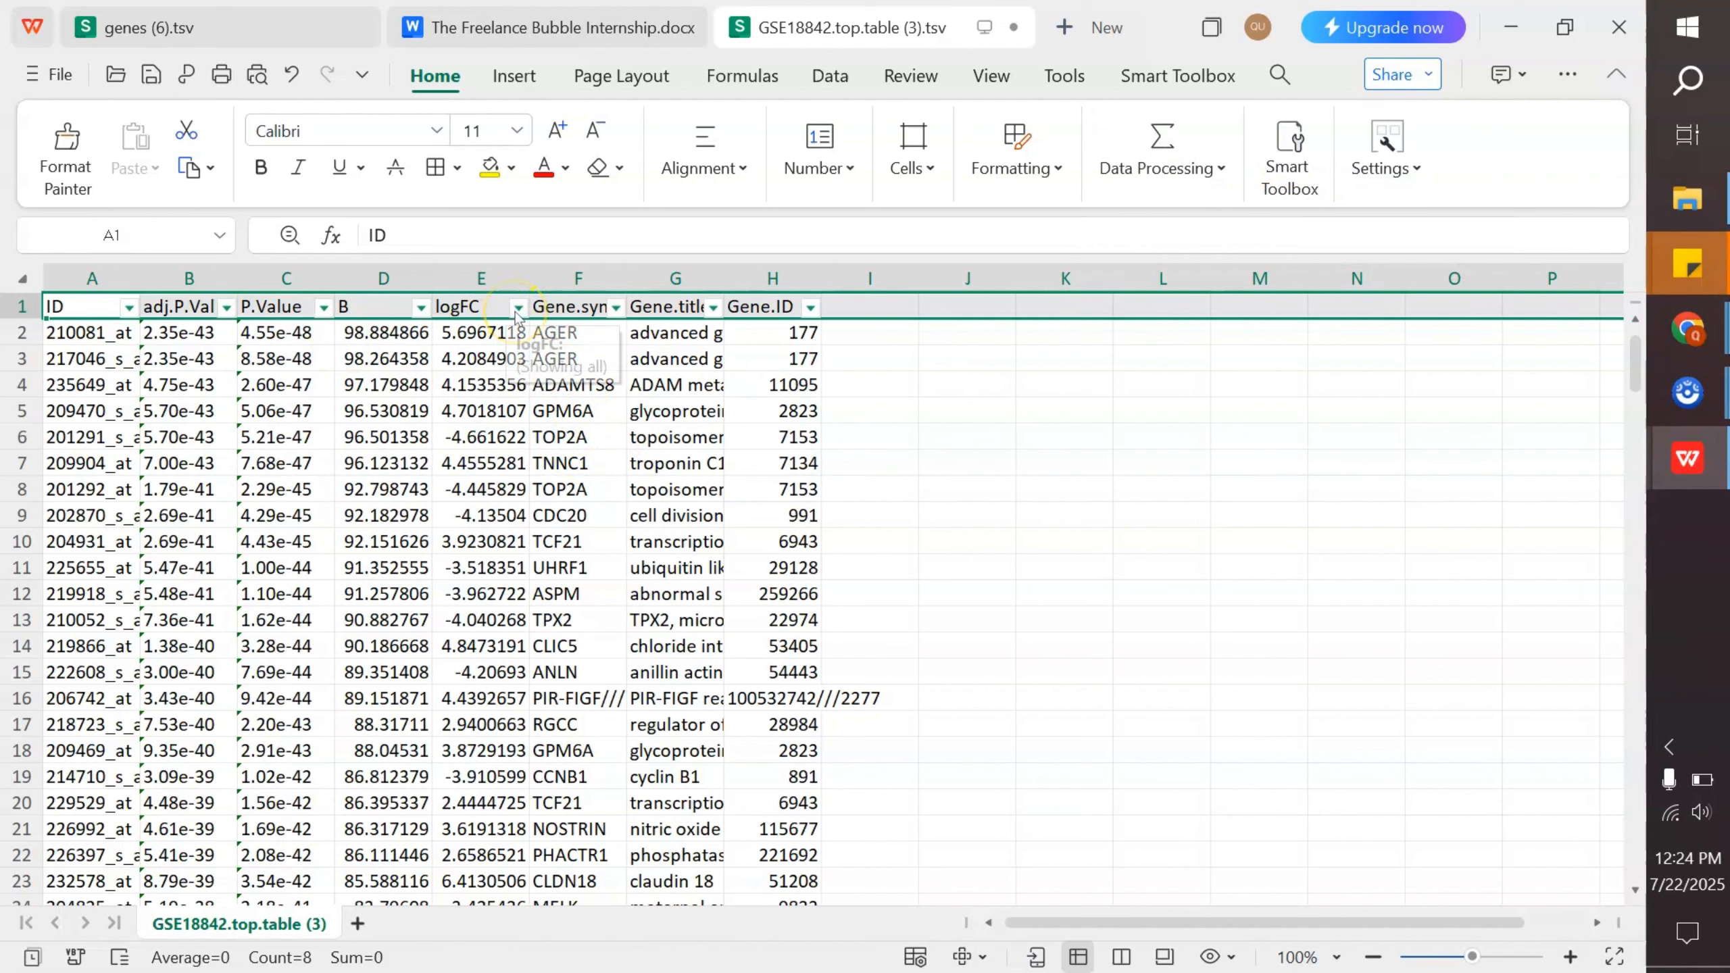
click(930, 353)
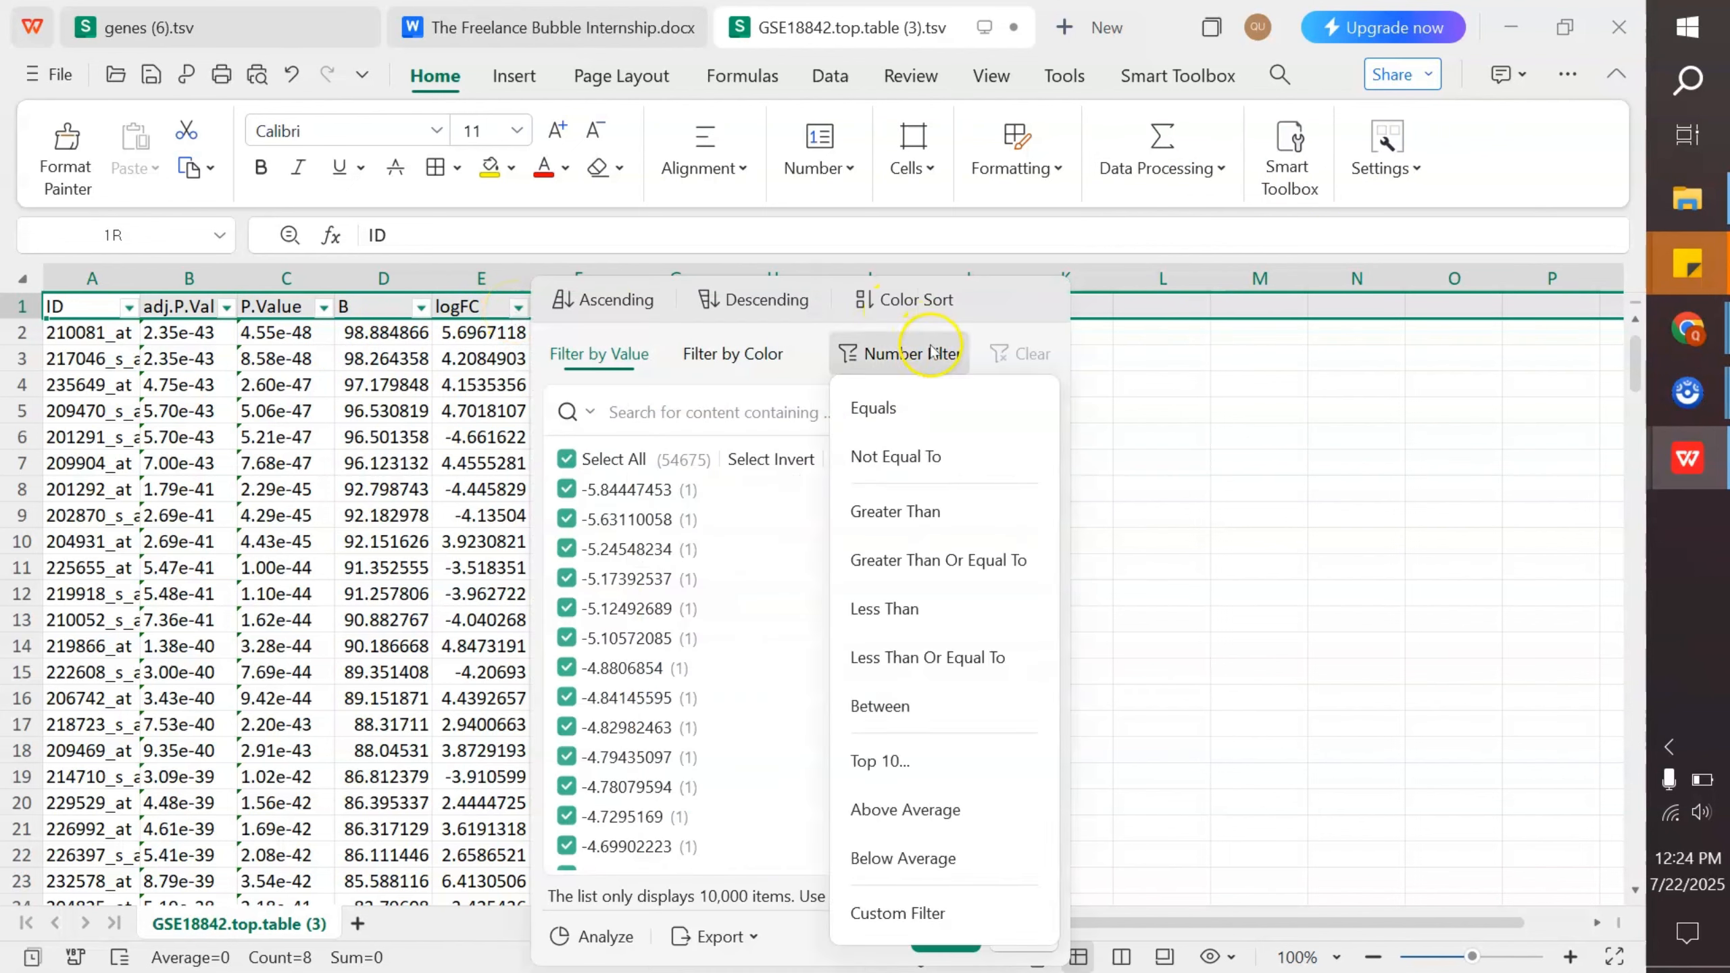
click(921, 927)
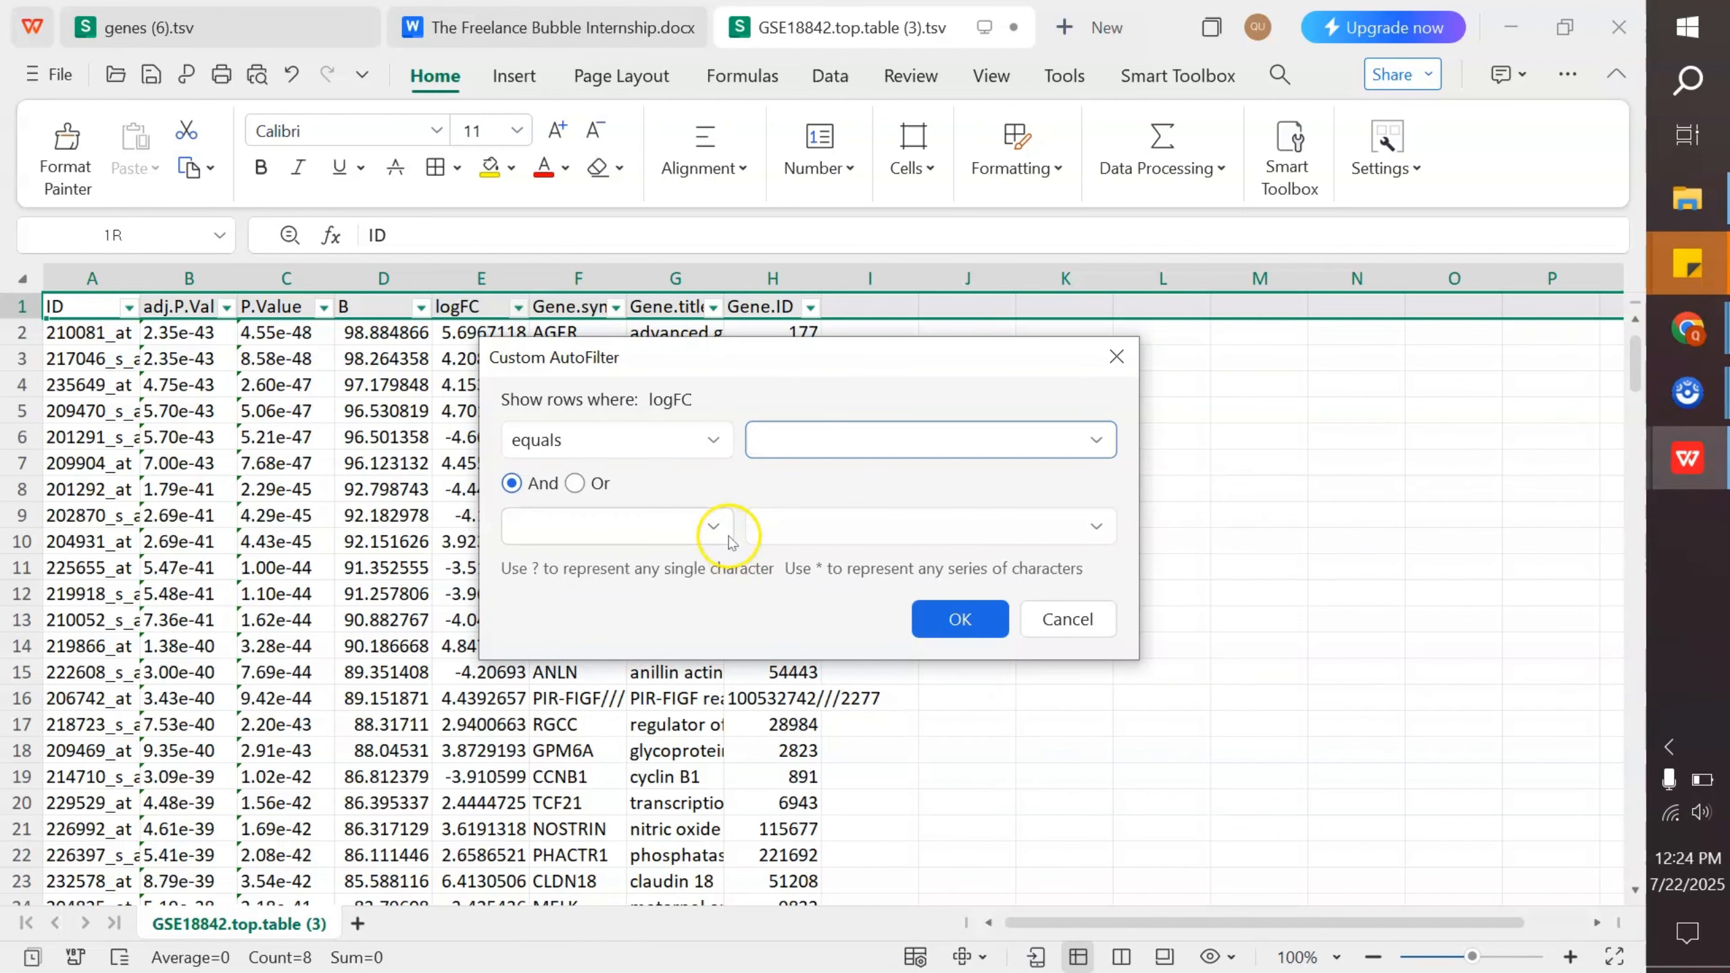
click(688, 438)
click(603, 589)
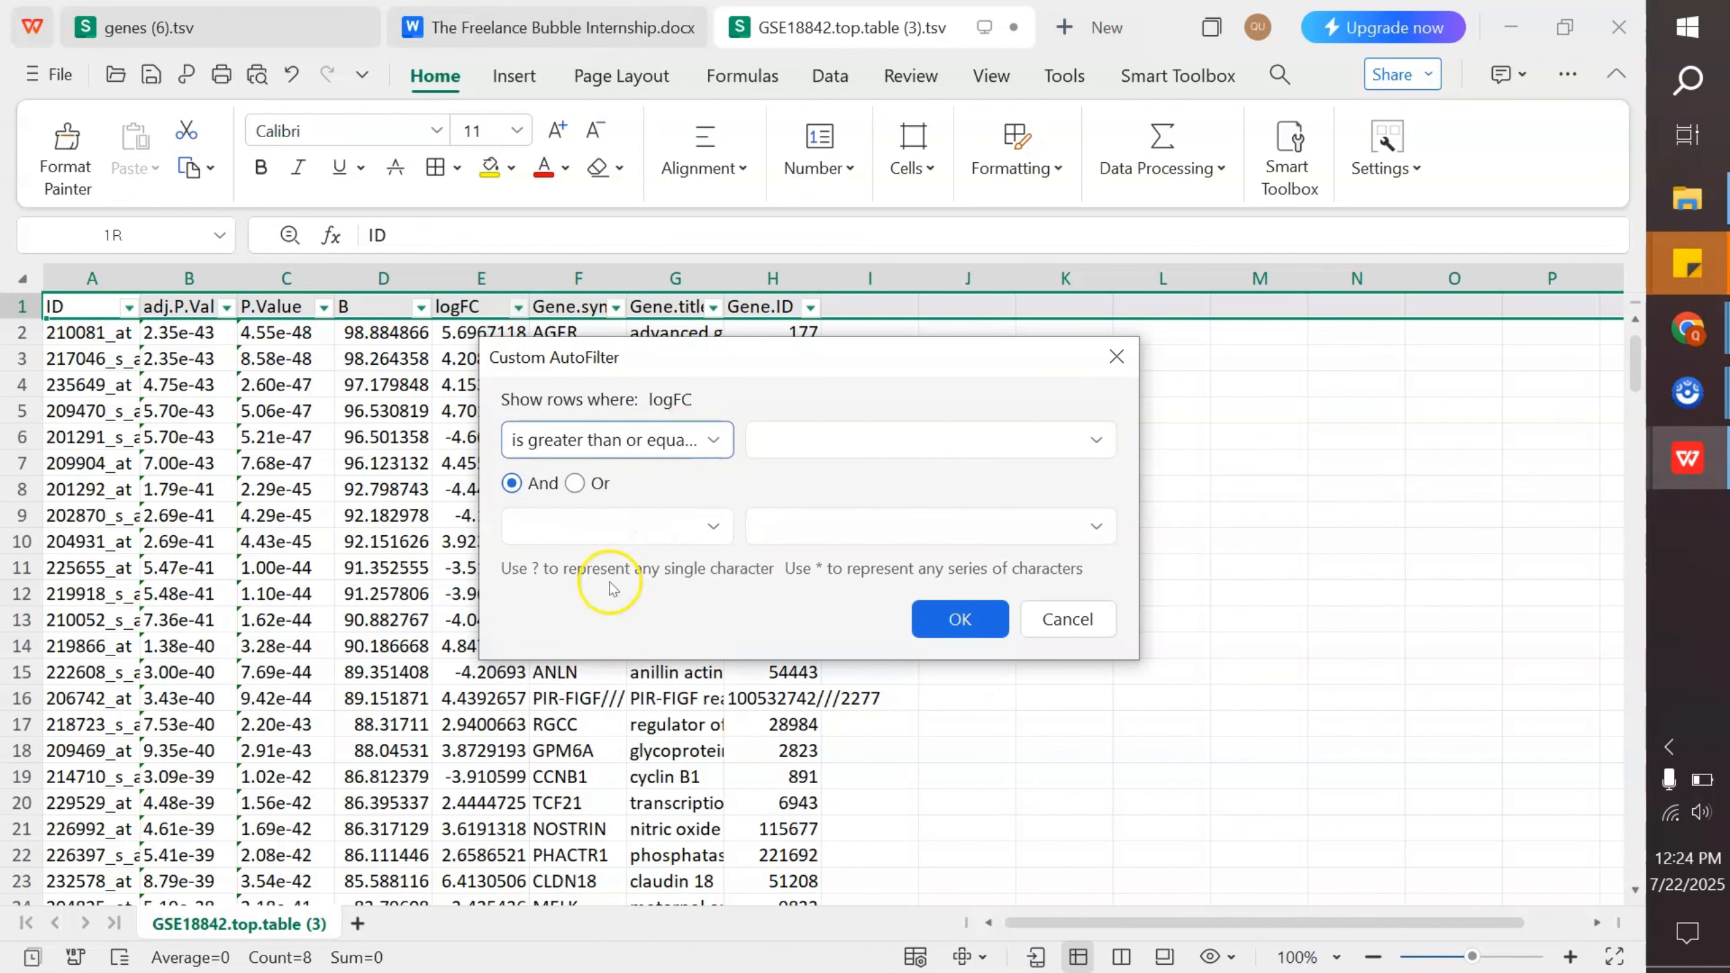
click(779, 447)
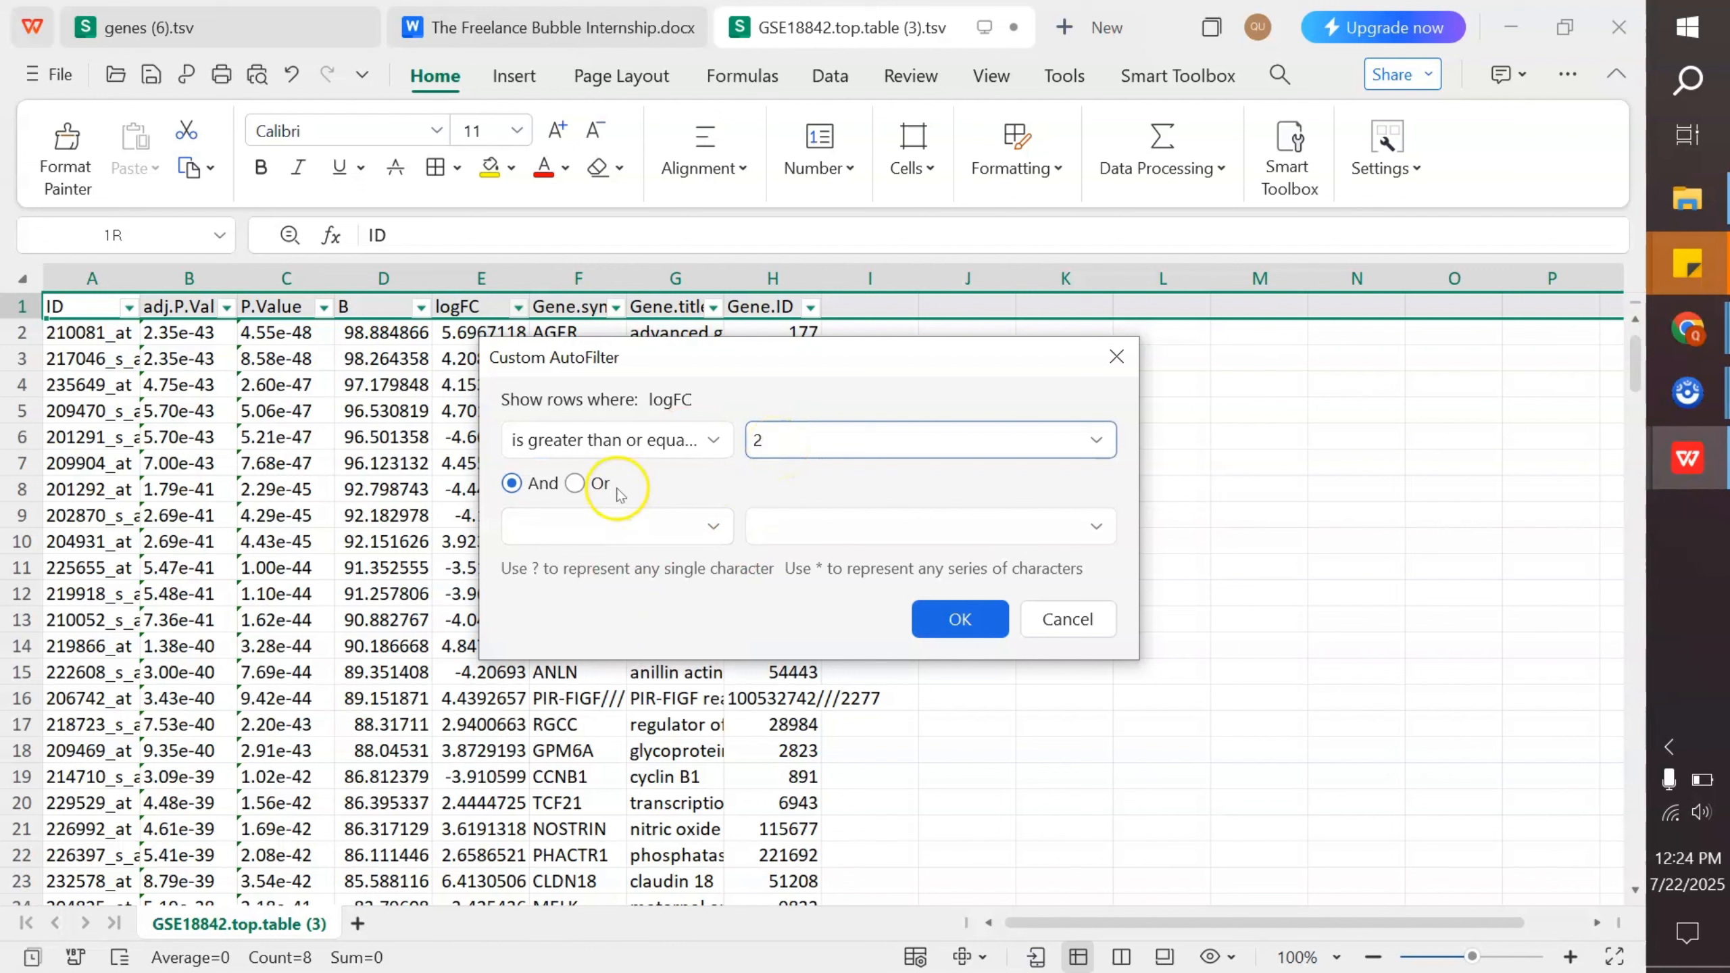
click(575, 483)
click(616, 525)
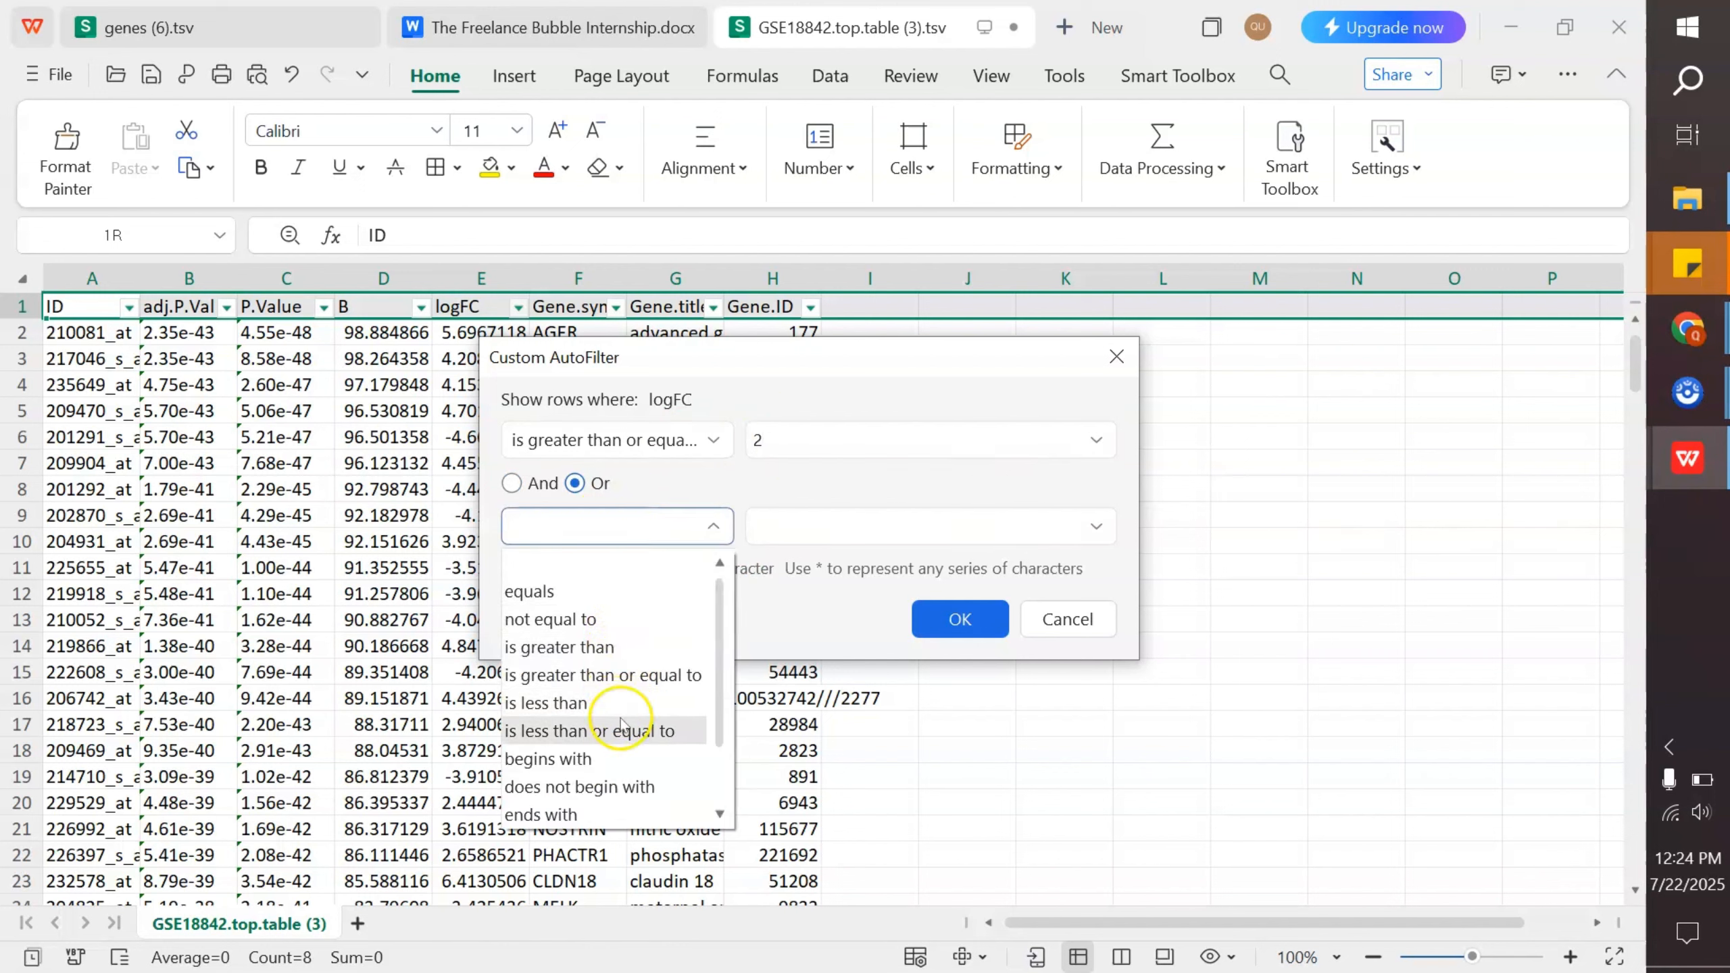
click(600, 731)
click(770, 524)
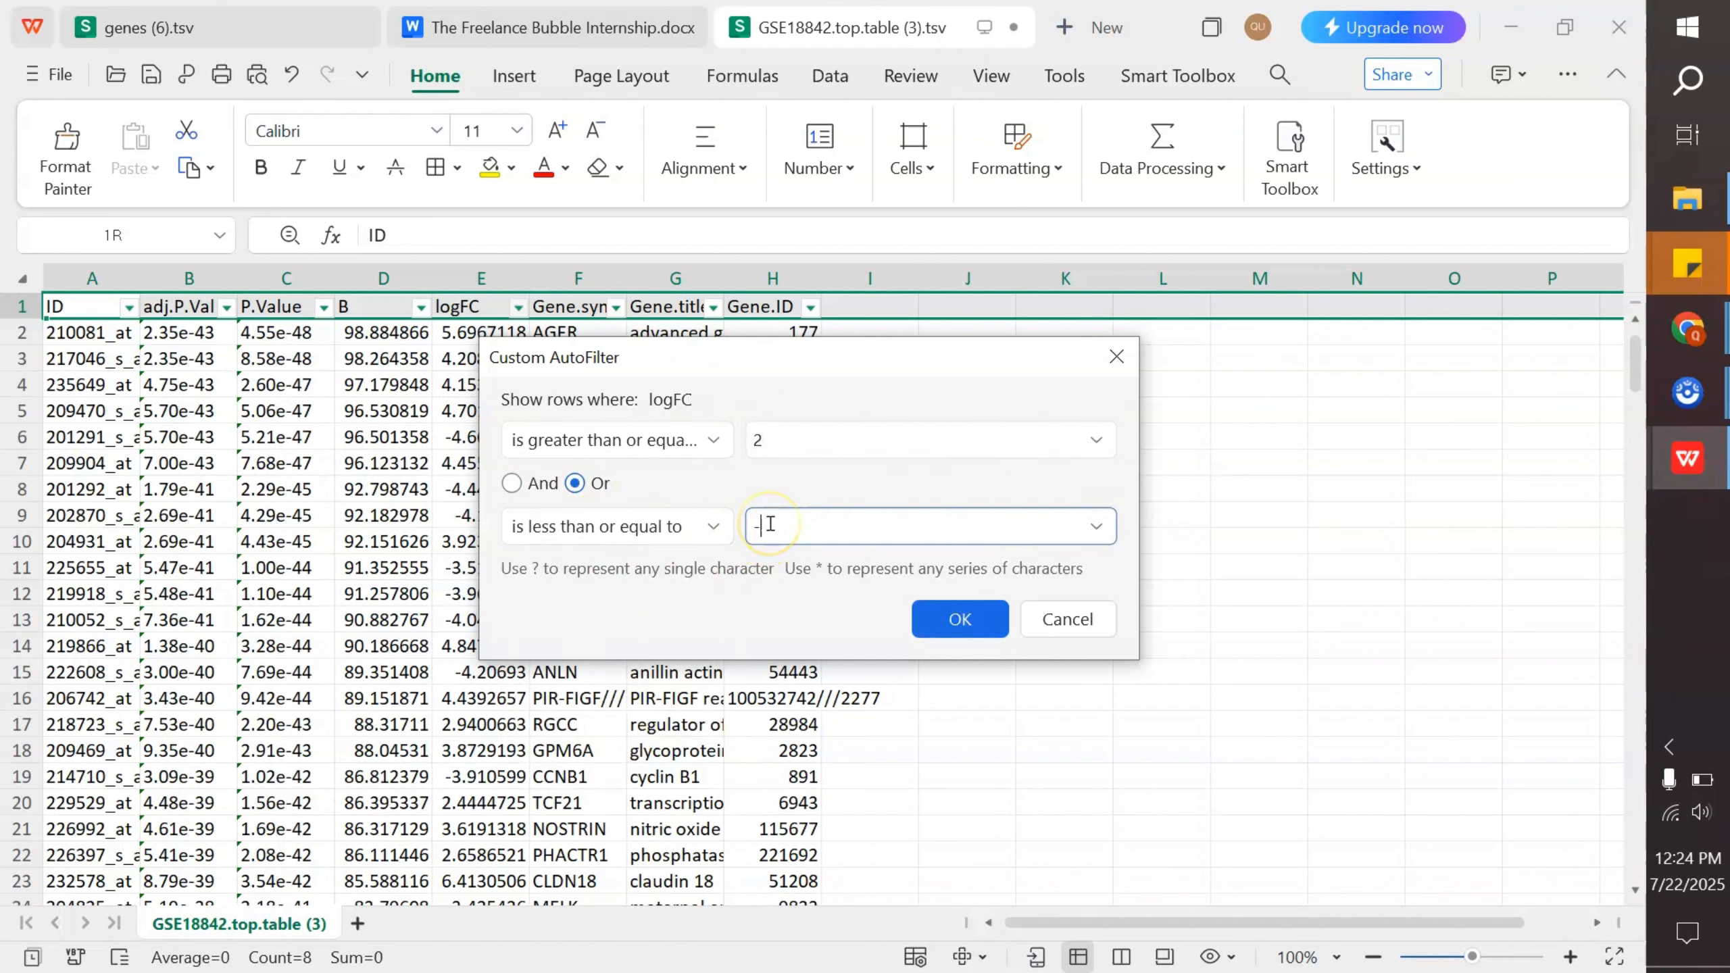
click(954, 619)
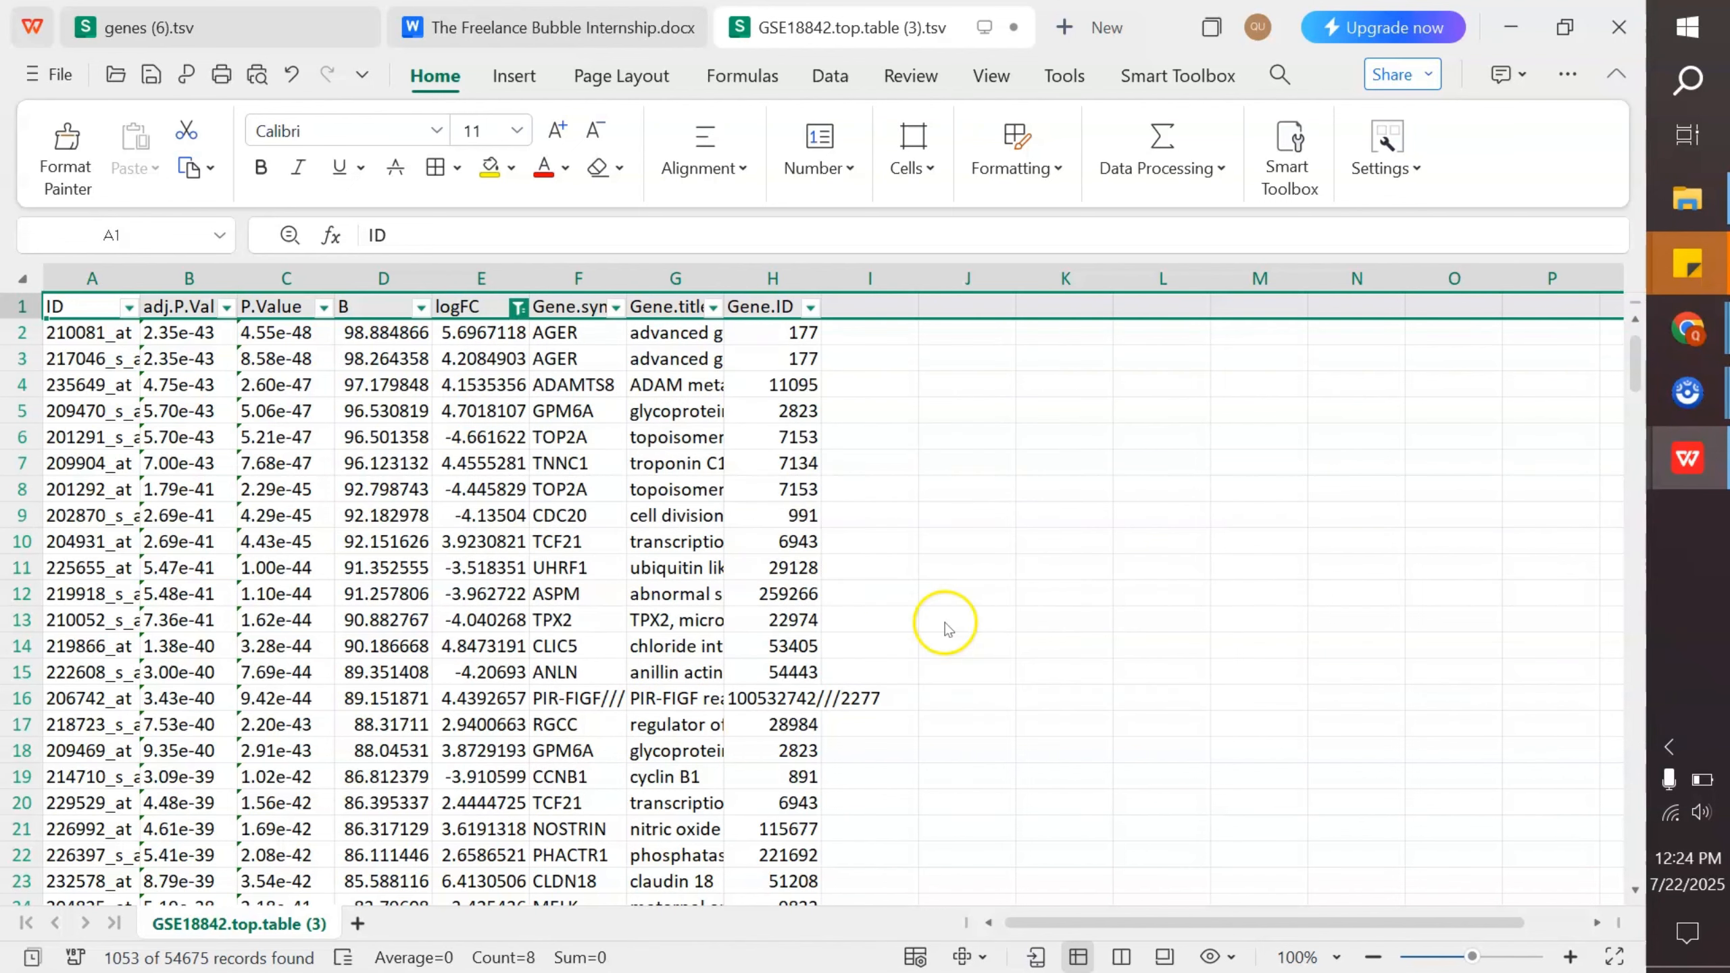
- Select the whole Gene.ID column of the filtered table and copy it
click(493, 279)
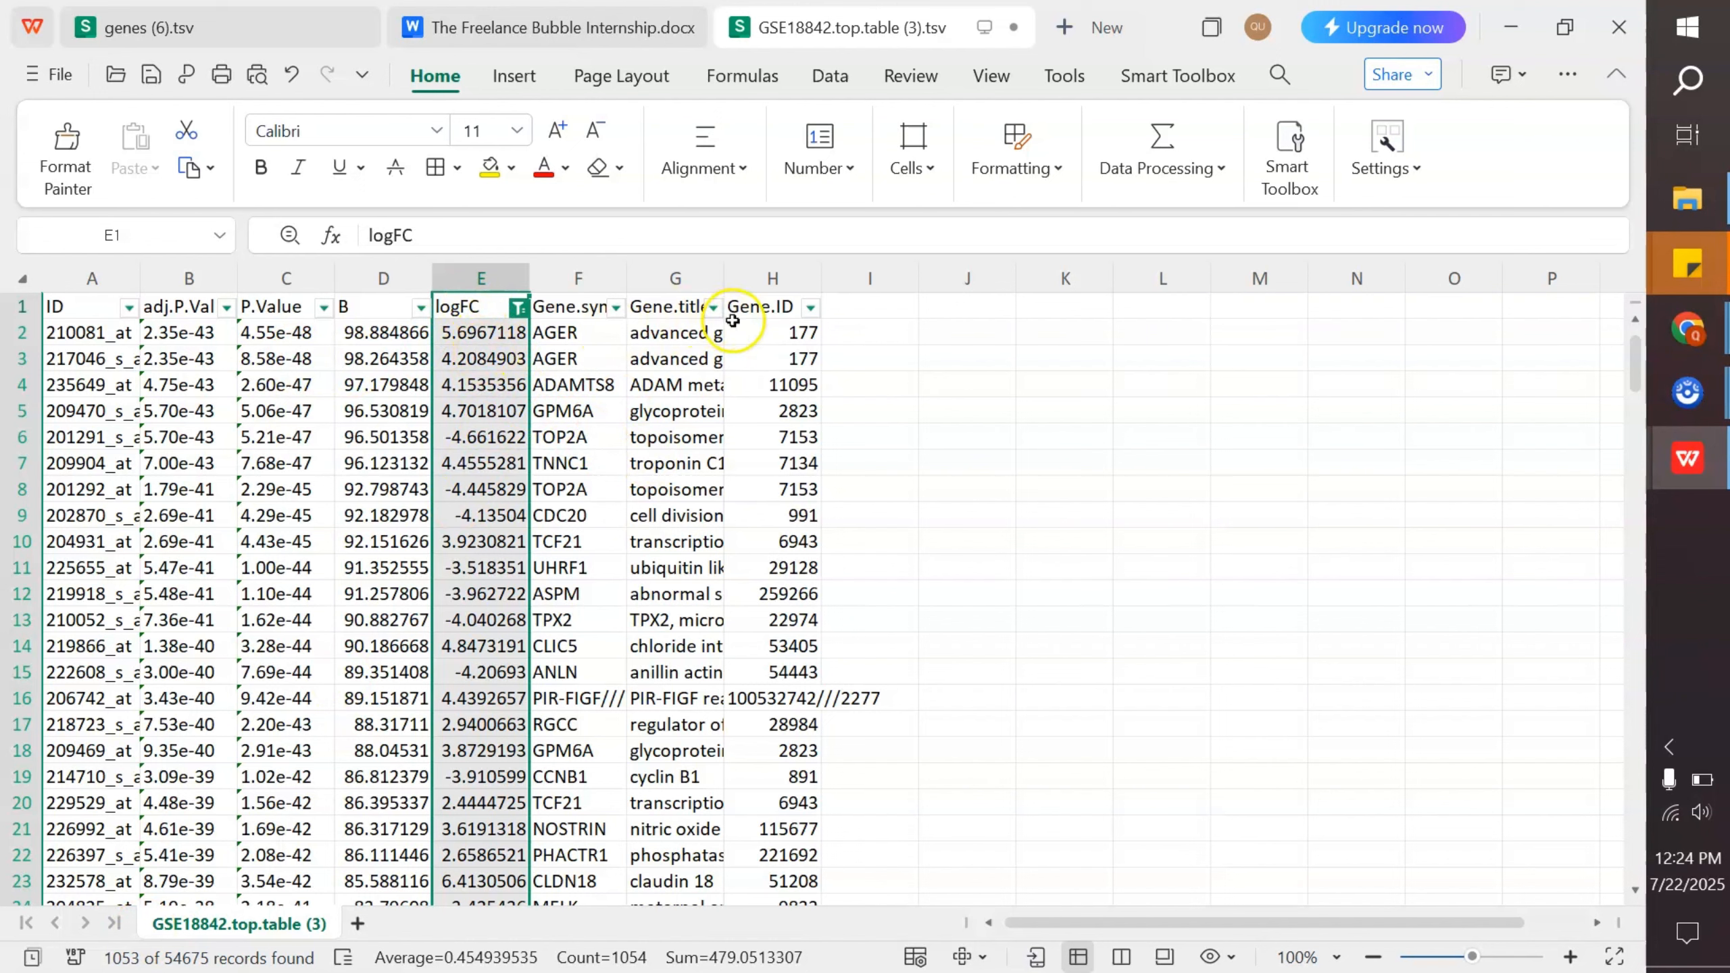
click(757, 332)
click(757, 279)
key(ctrl+c)
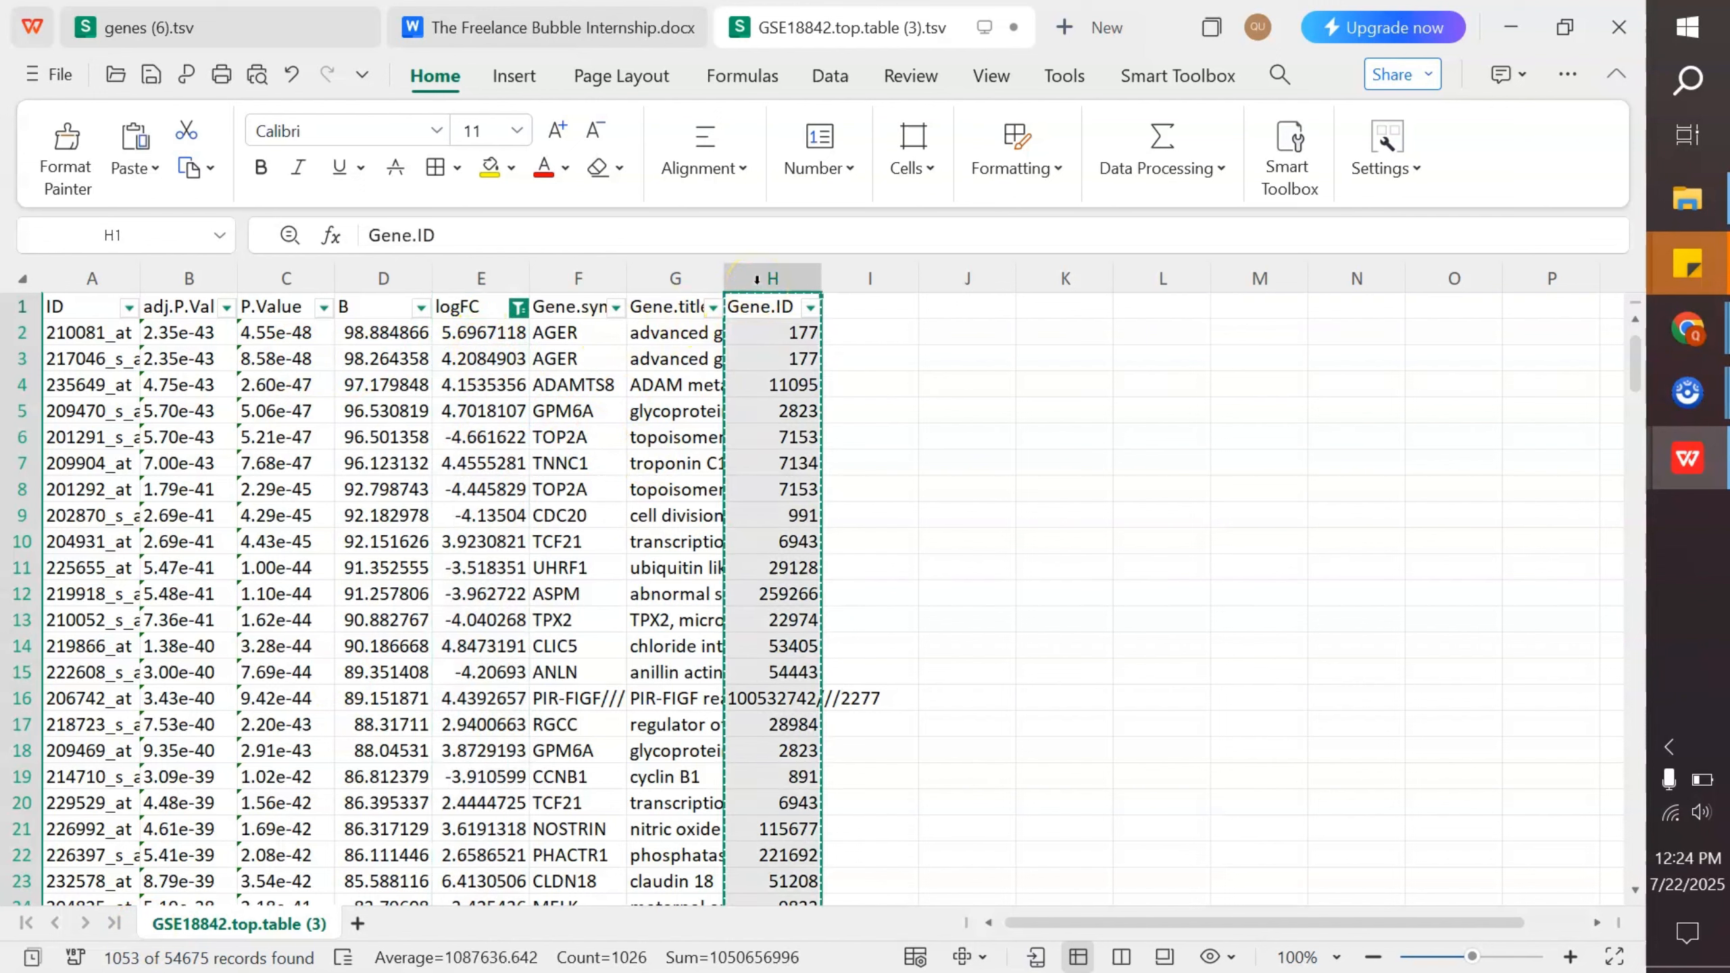